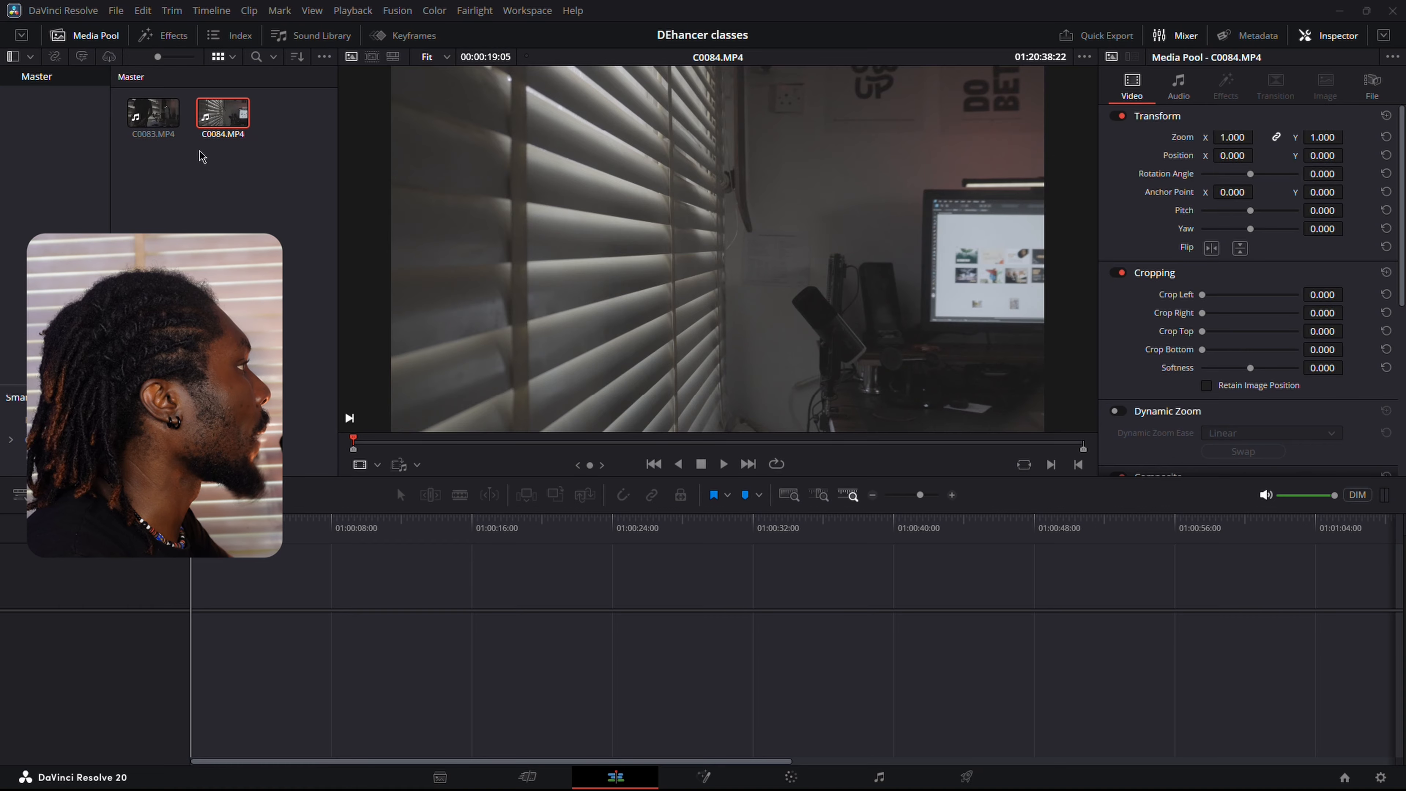
# - Create a timeline from the clip C0083.MP4 in the media pool
pyautogui.doubleClick(232, 141)
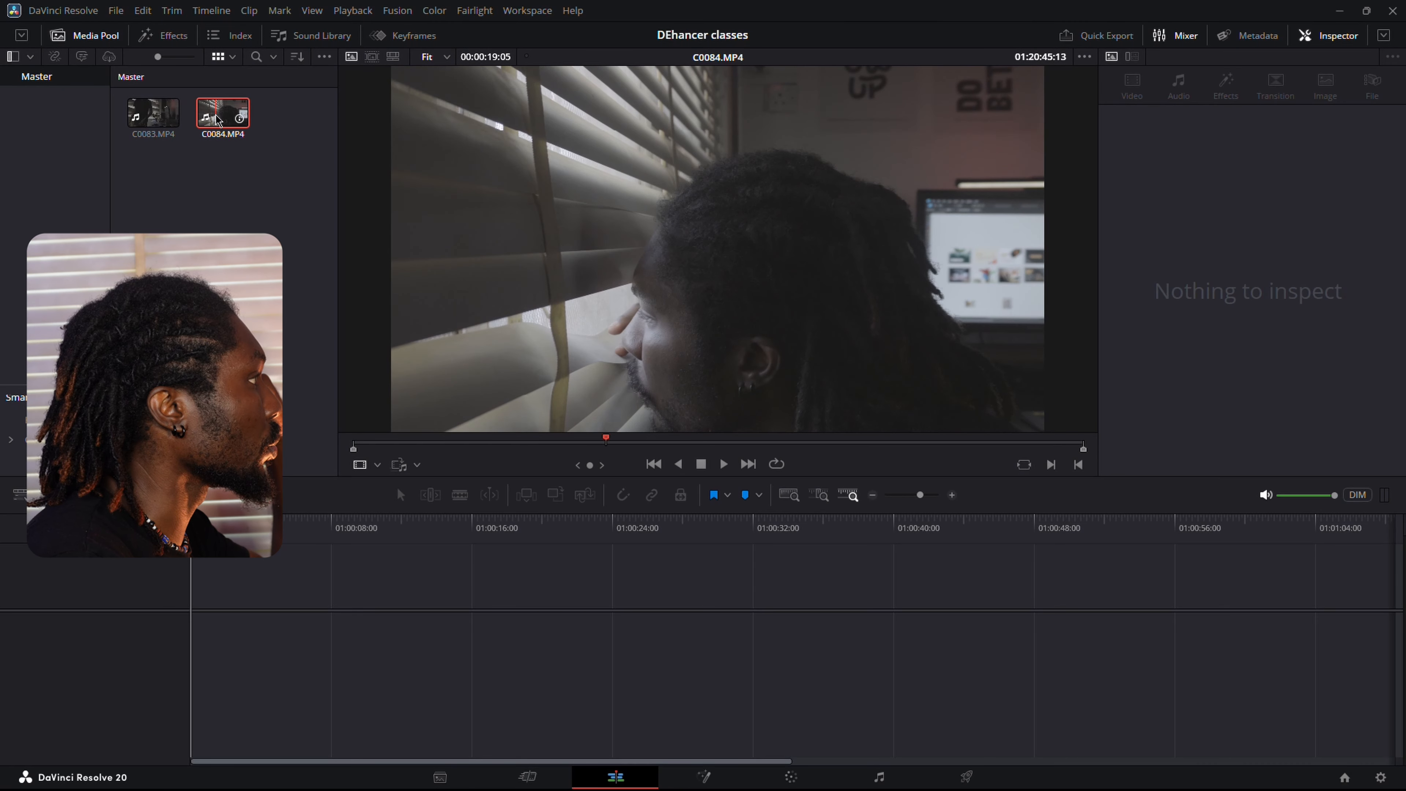
pyautogui.click(154, 114)
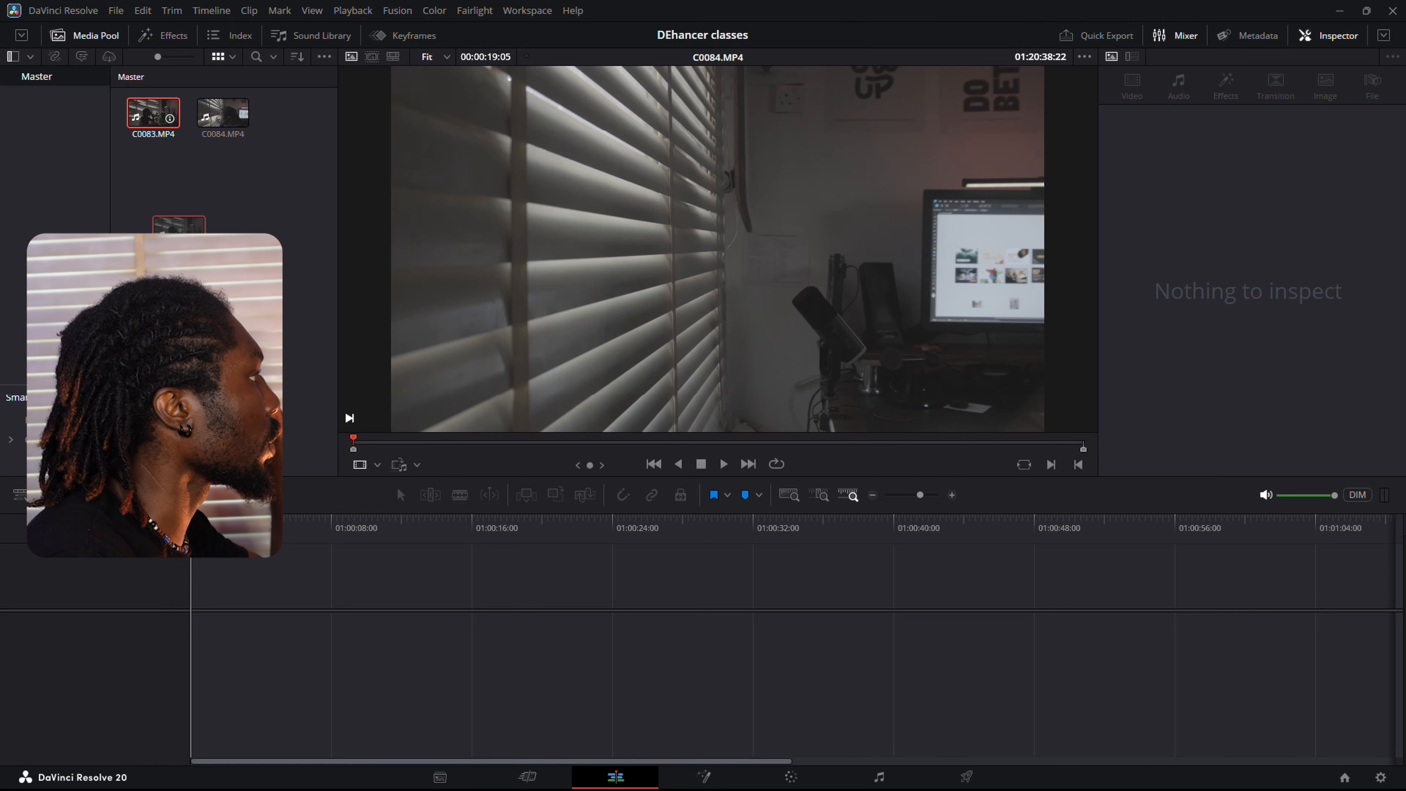
pyautogui.moveTo(153, 114); pyautogui.dragTo(238, 615)
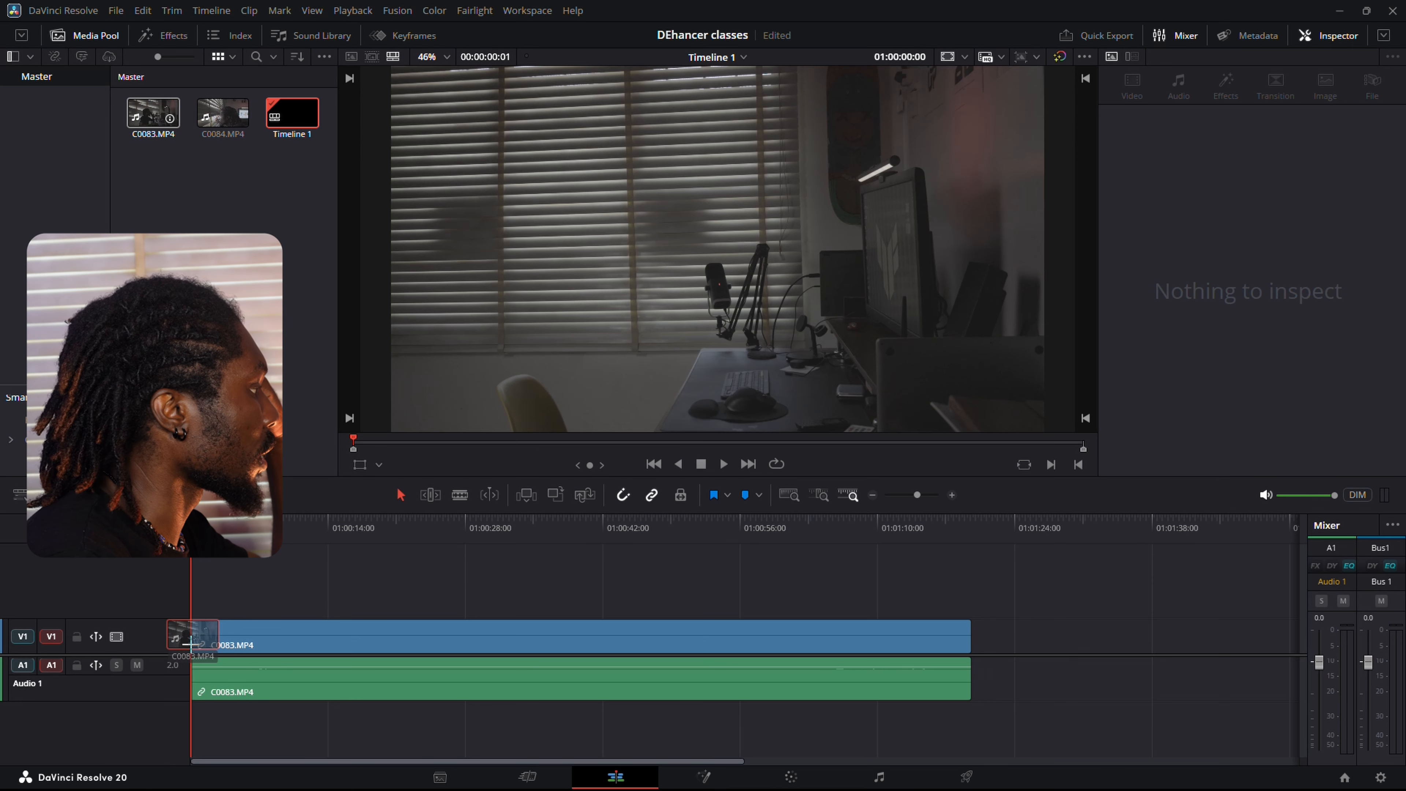
# - Preview the C0083.MP4 clip on the timeline at full screen and return to the Edit page
pyautogui.click(503, 645)
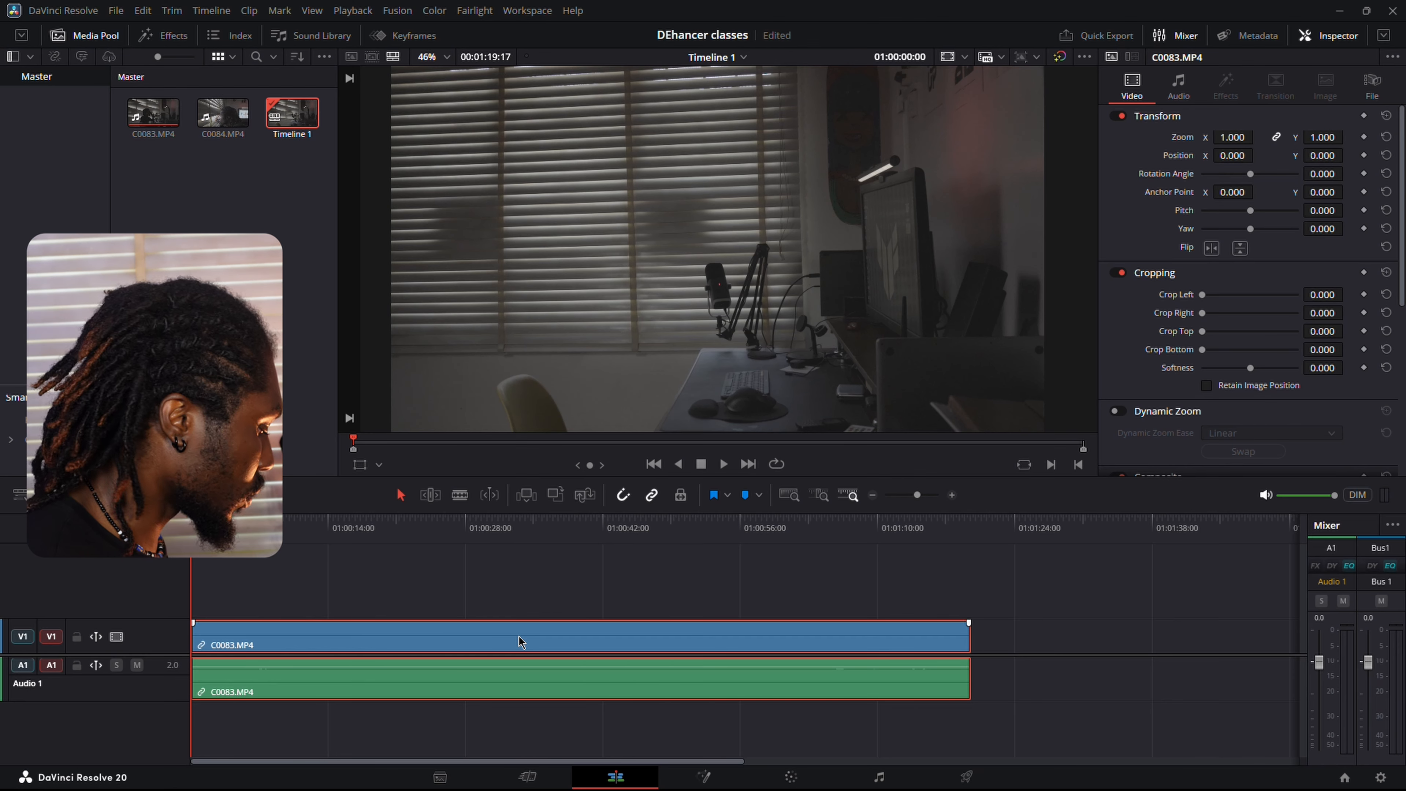
pyautogui.hotkey('ctrl', 'f')
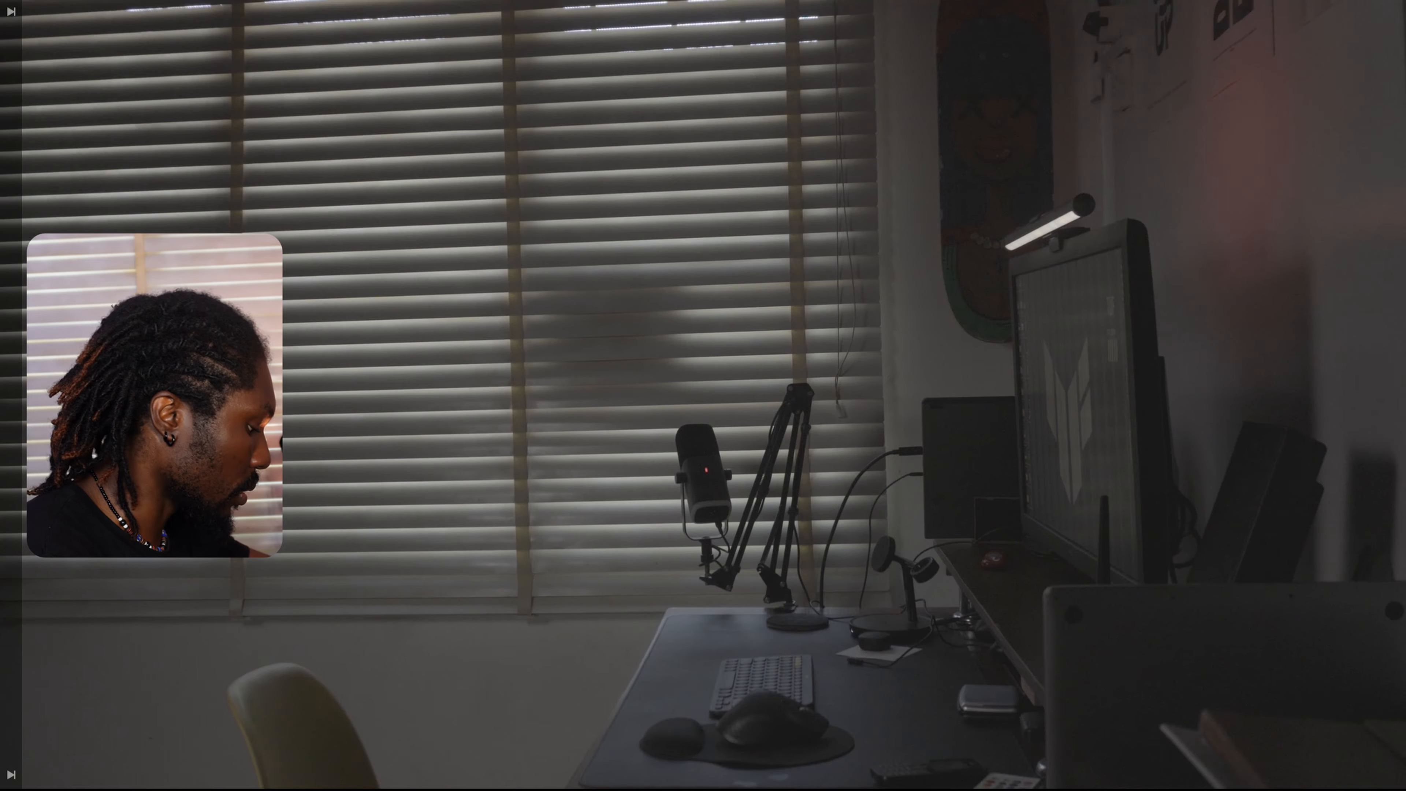
pyautogui.press('Escape')
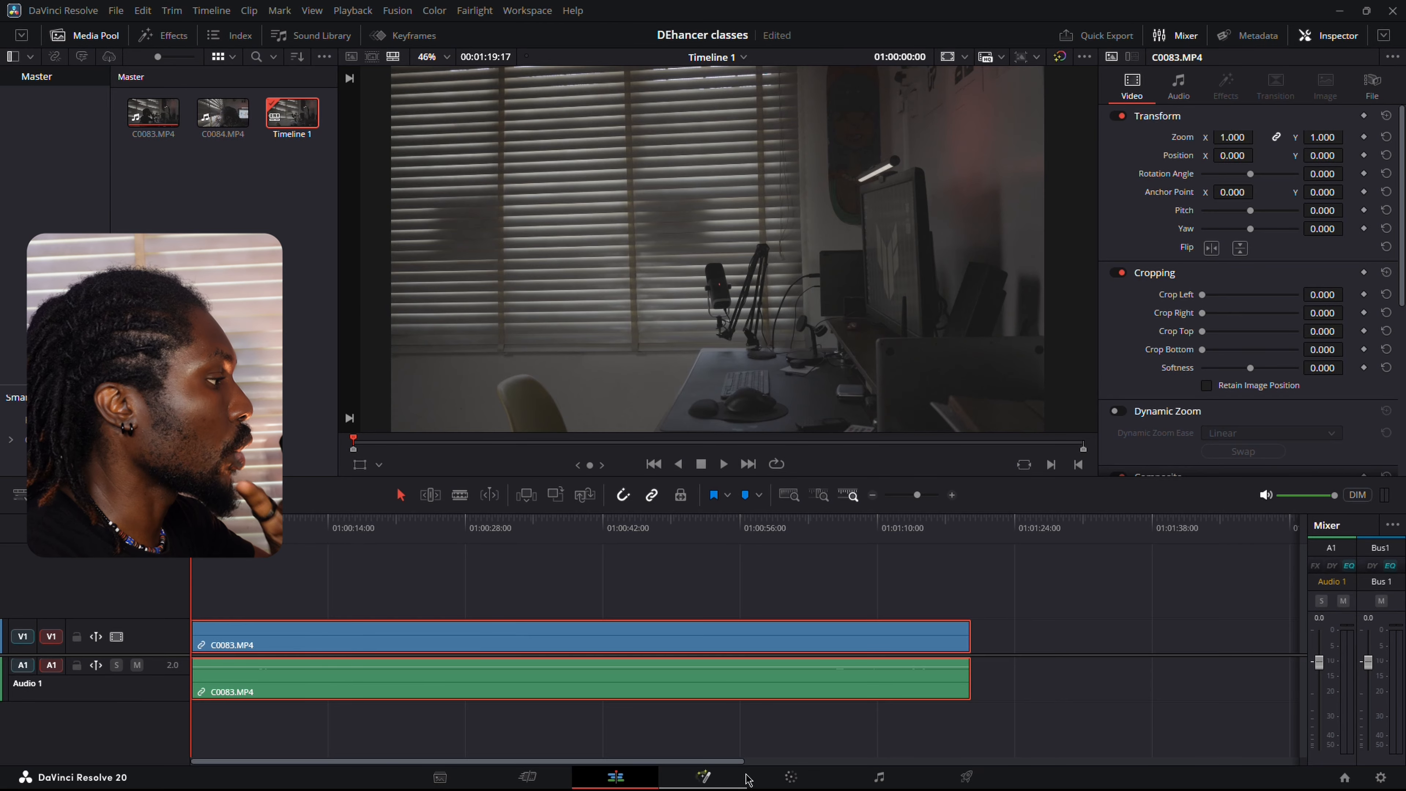
# - On the Color page, hide the LUT browser and add two serial nodes after node 01
pyautogui.click(791, 777)
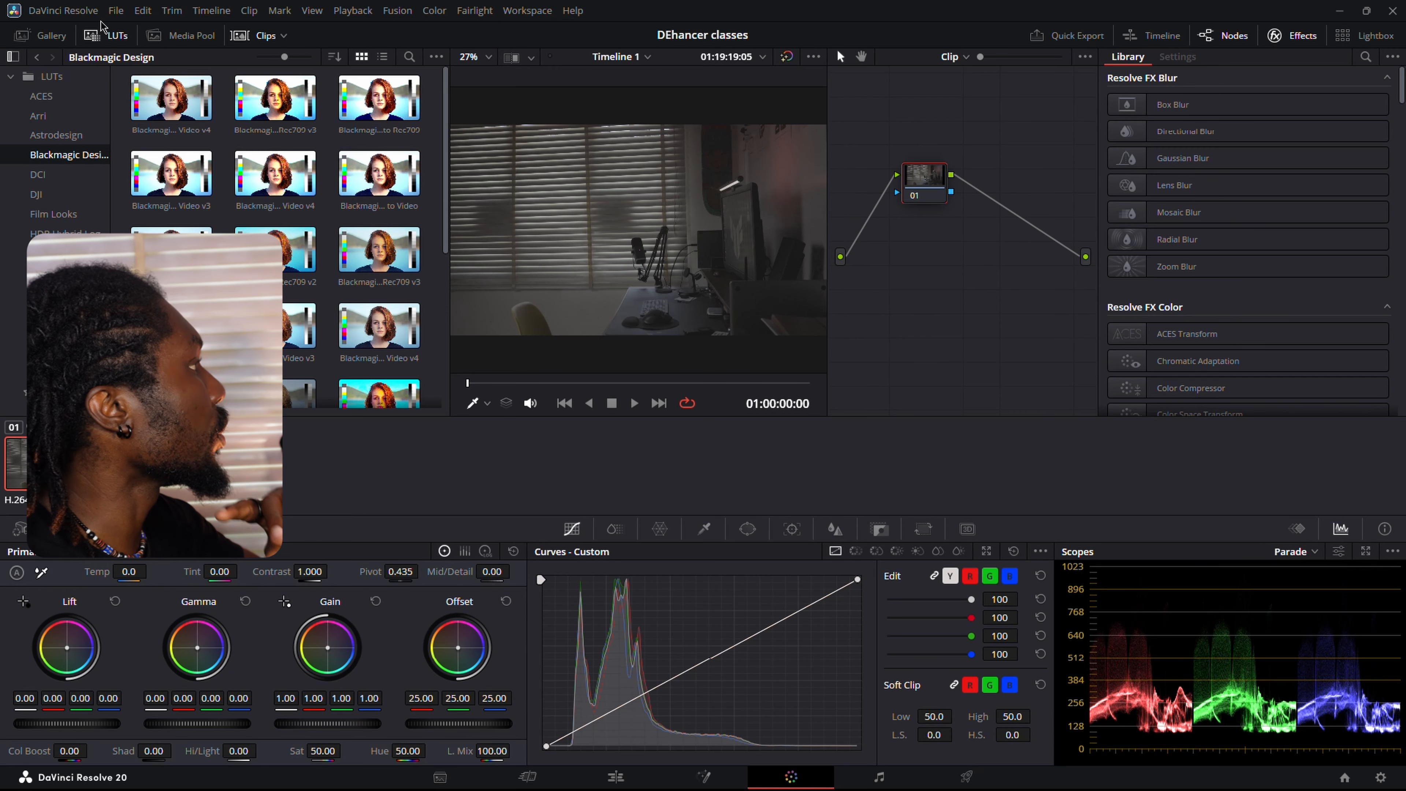
pyautogui.click(125, 39)
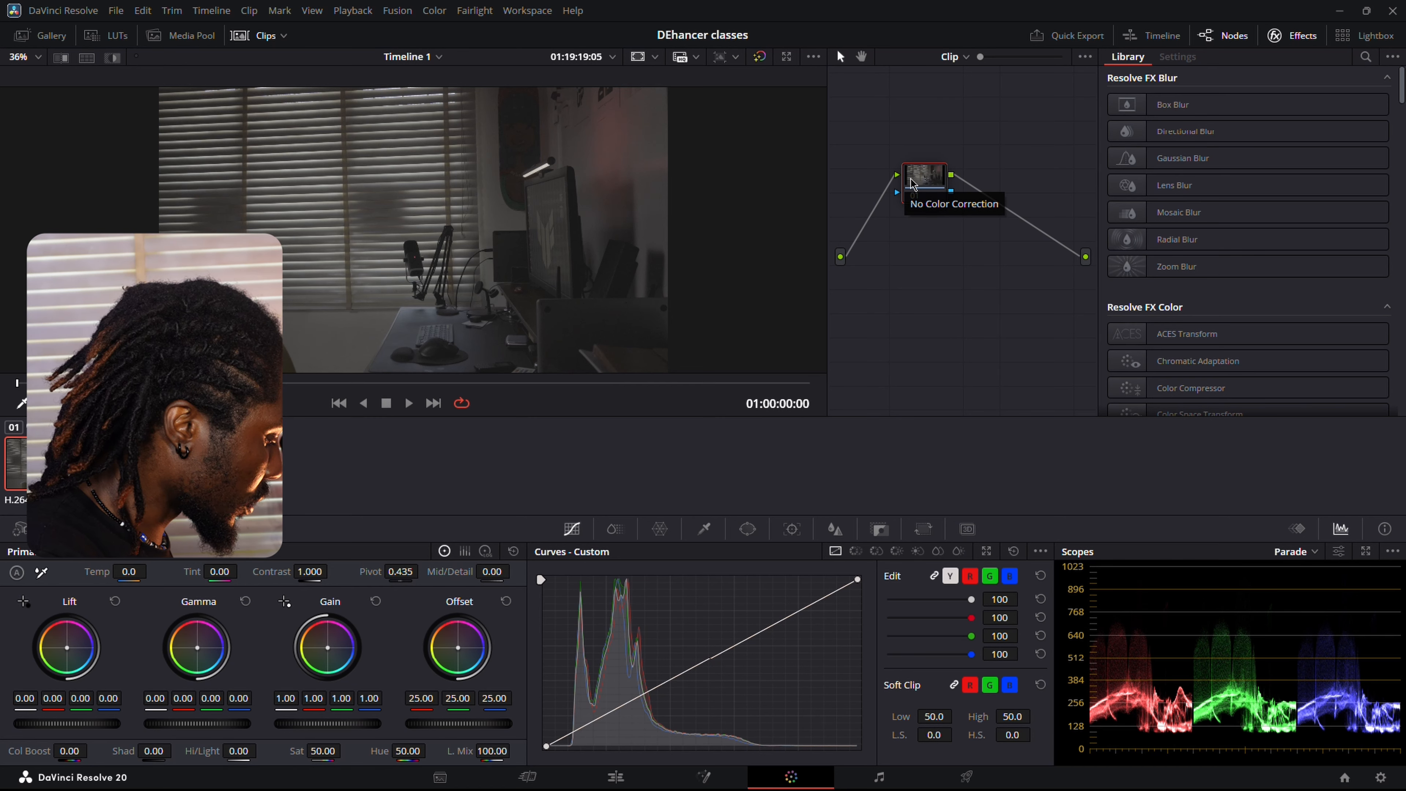
pyautogui.hotkey('alt', 's')
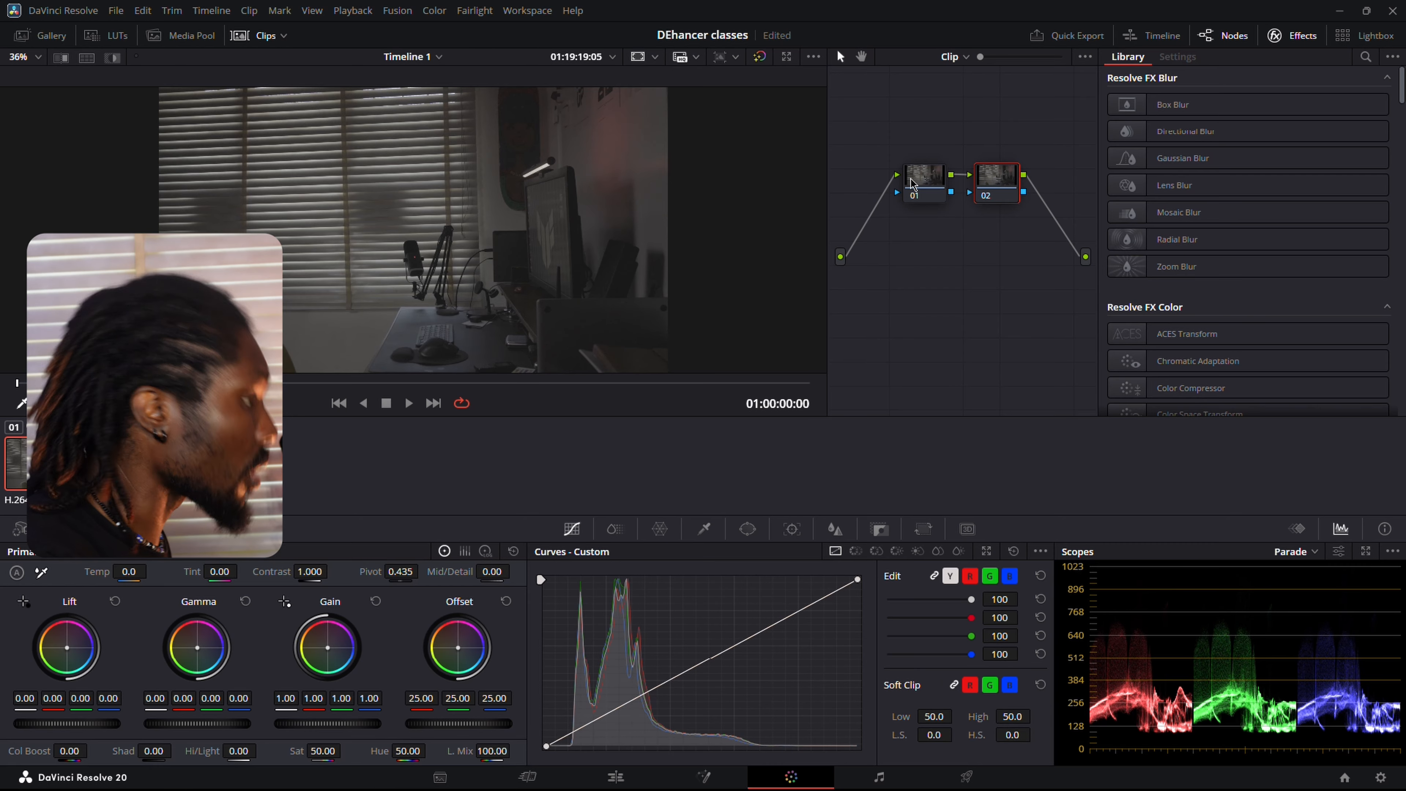
pyautogui.hotkey('alt', 's')
# - Arrange nodes 01, 02 and 03 in one horizontal row in the node graph
pyautogui.moveTo(871, 232); pyautogui.dragTo(937, 234)
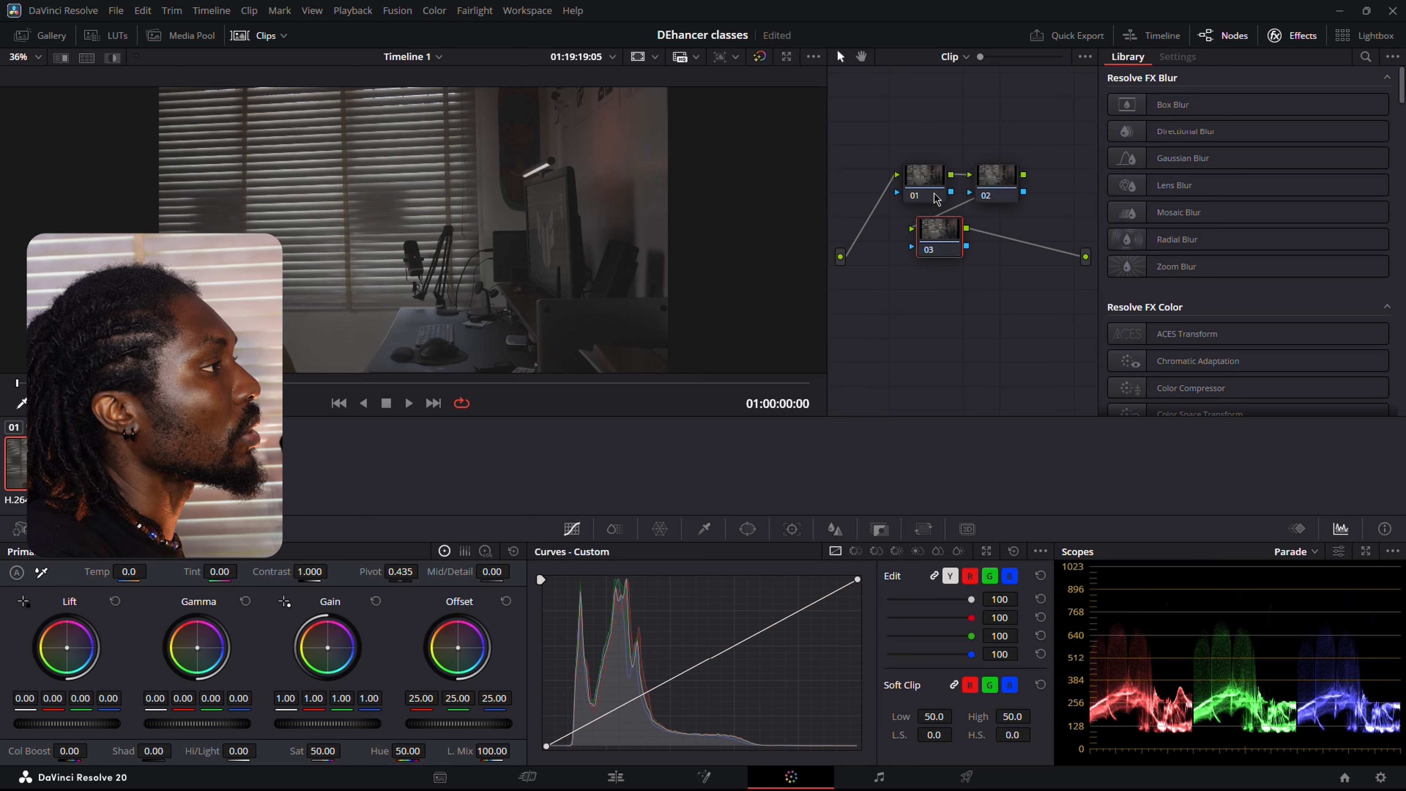
pyautogui.moveTo(922, 183); pyautogui.dragTo(878, 187)
pyautogui.moveTo(998, 185); pyautogui.dragTo(951, 186)
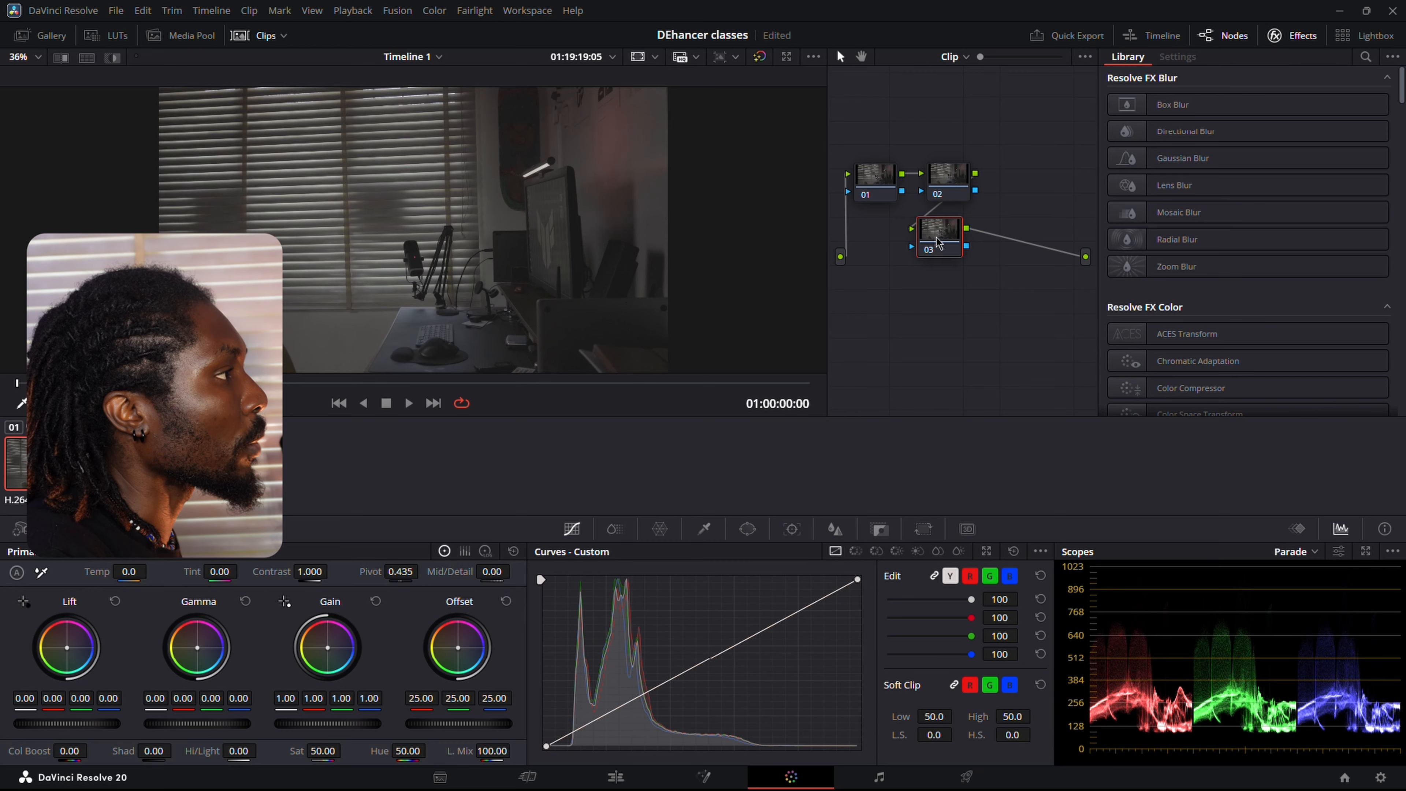
pyautogui.moveTo(938, 241); pyautogui.dragTo(1026, 183)
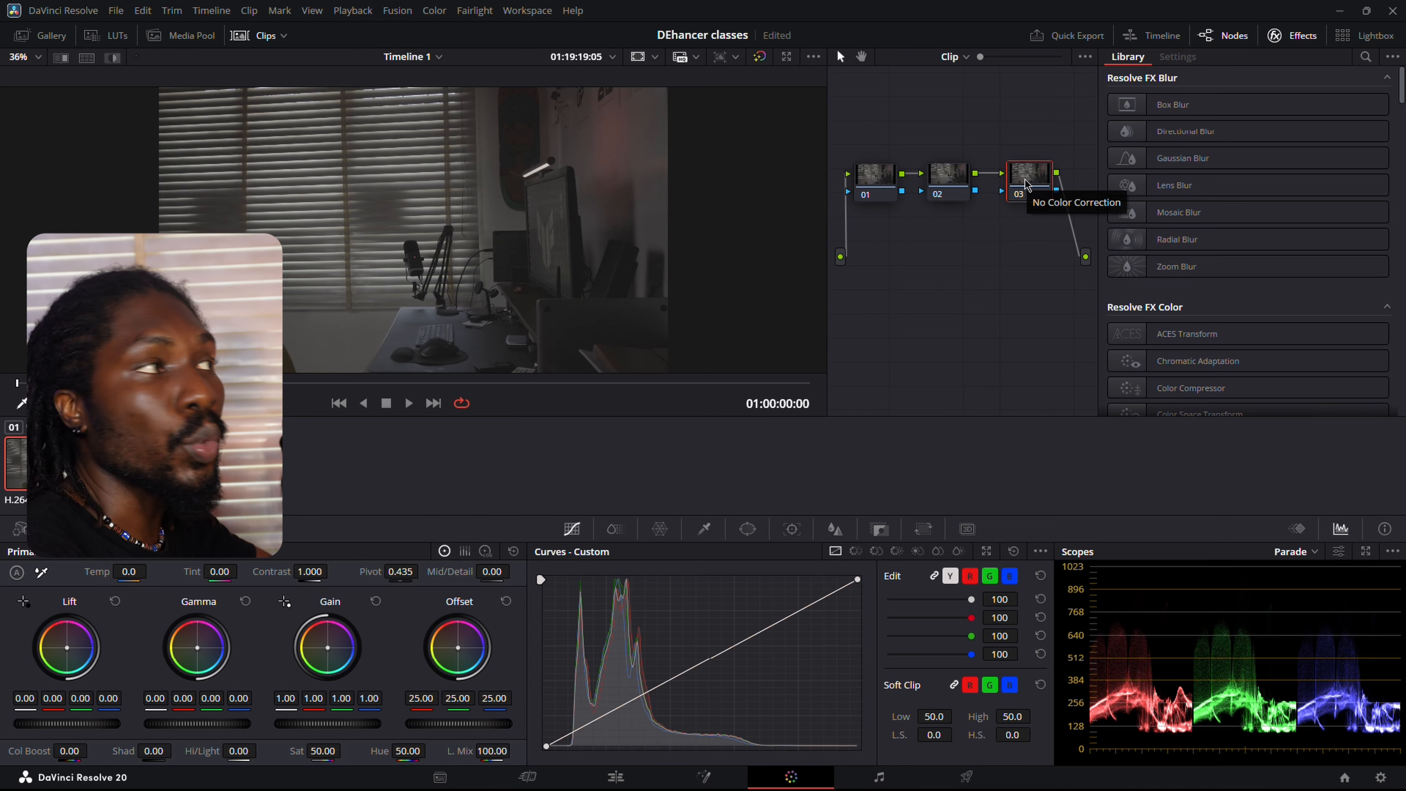
# - Apply the Color Space Transform effect to node 01
pyautogui.click(874, 183)
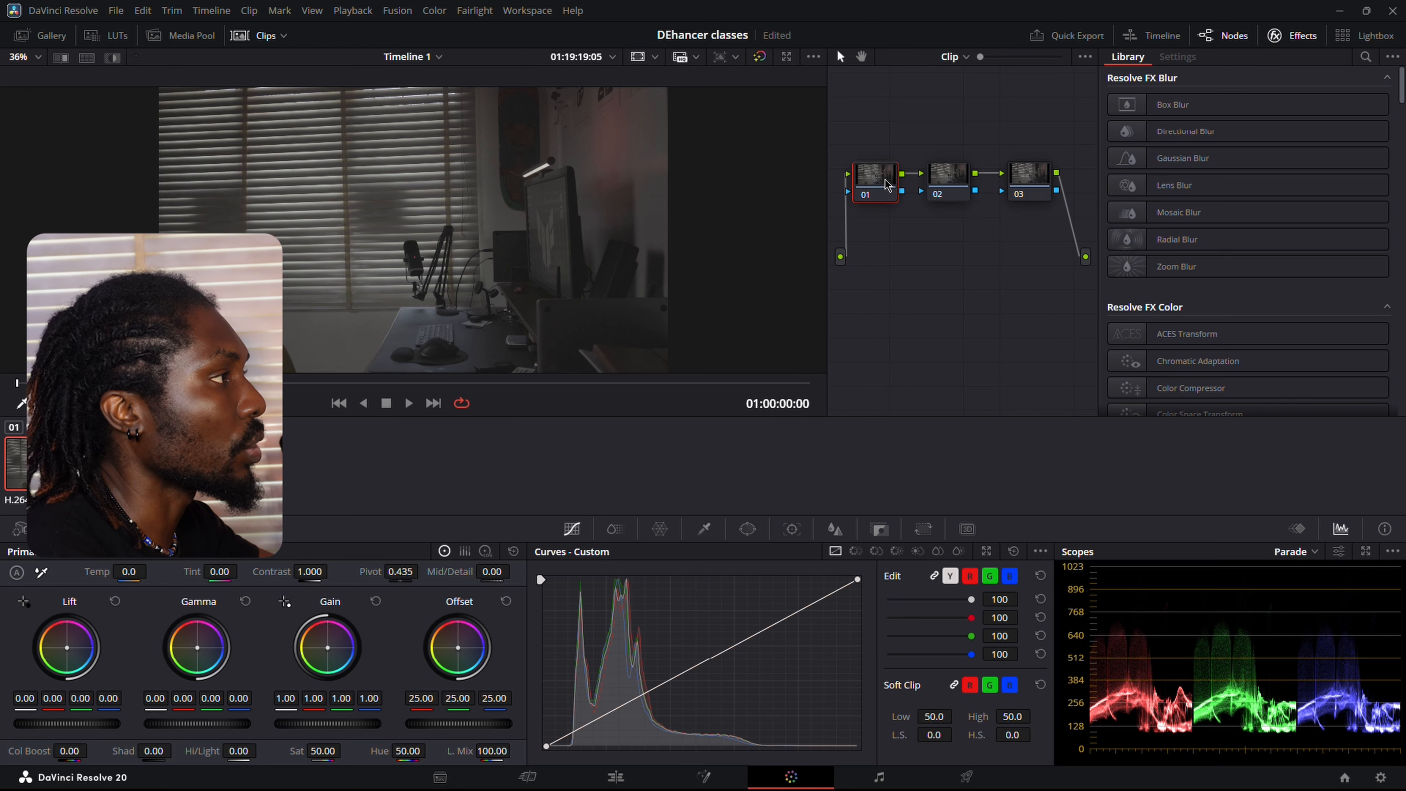
pyautogui.scroll(-3, 1300, 321)
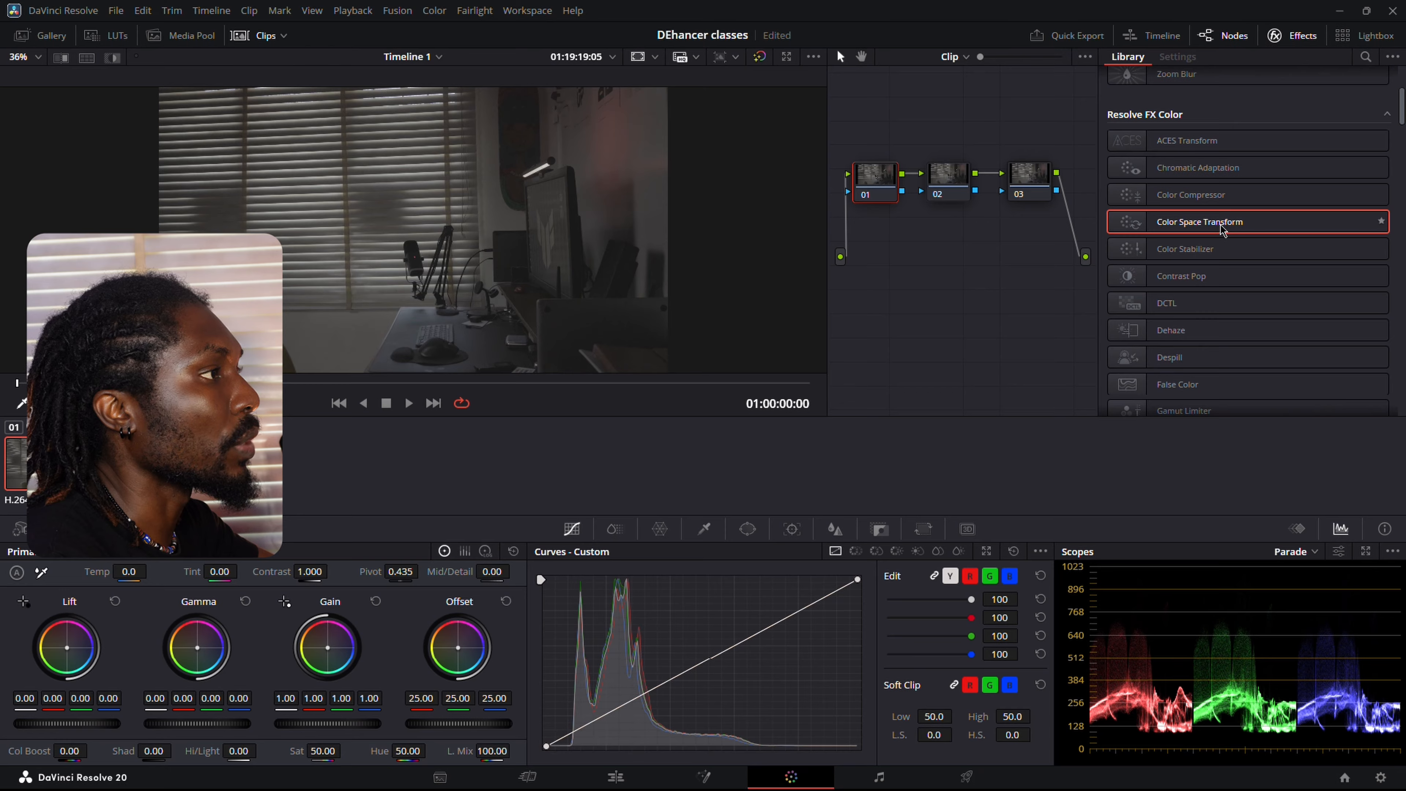
pyautogui.moveTo(1222, 228); pyautogui.dragTo(871, 186)
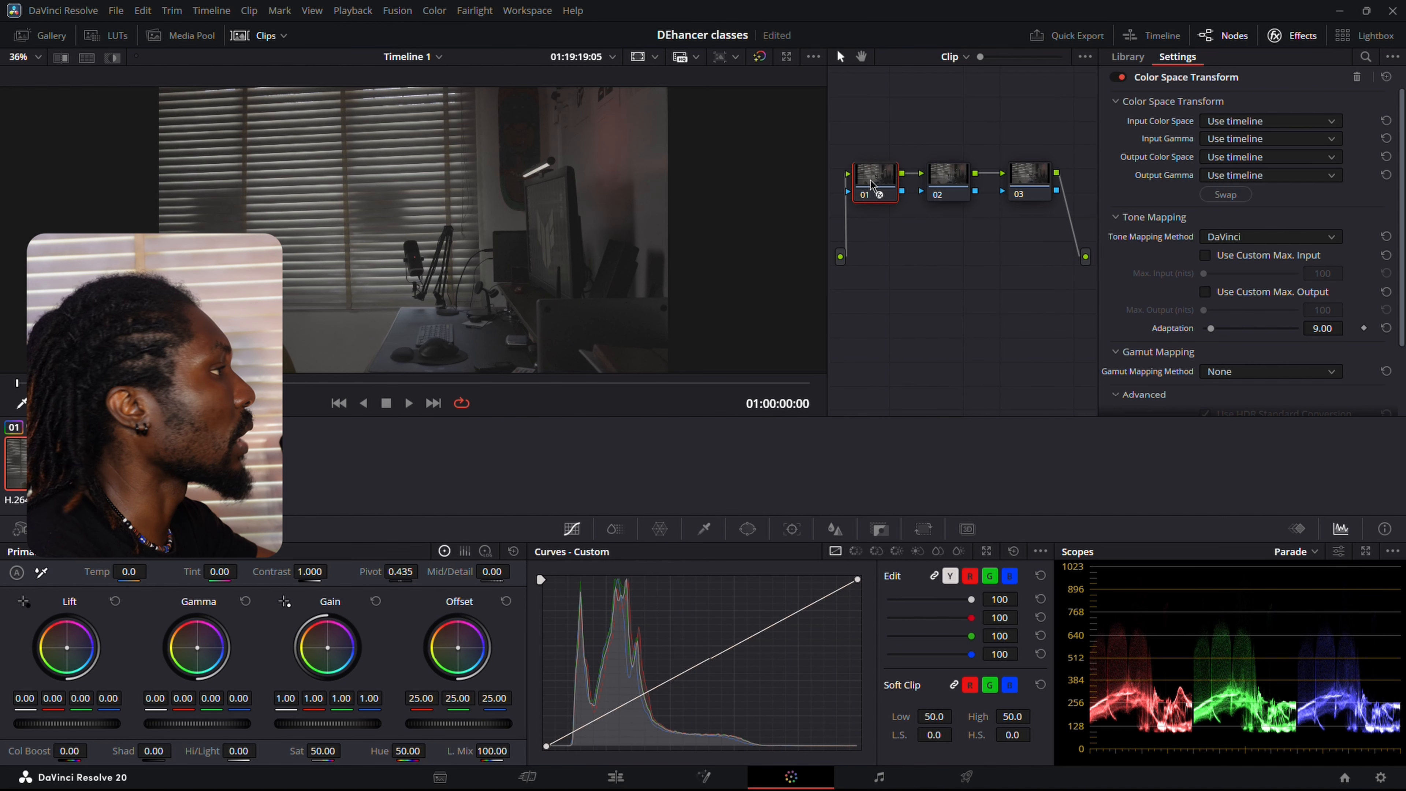
# - Set the Color Space Transform's input color space to Sony S-Gamut3.Cine and its input gamma to Sony S-Log2
pyautogui.click(1238, 122)
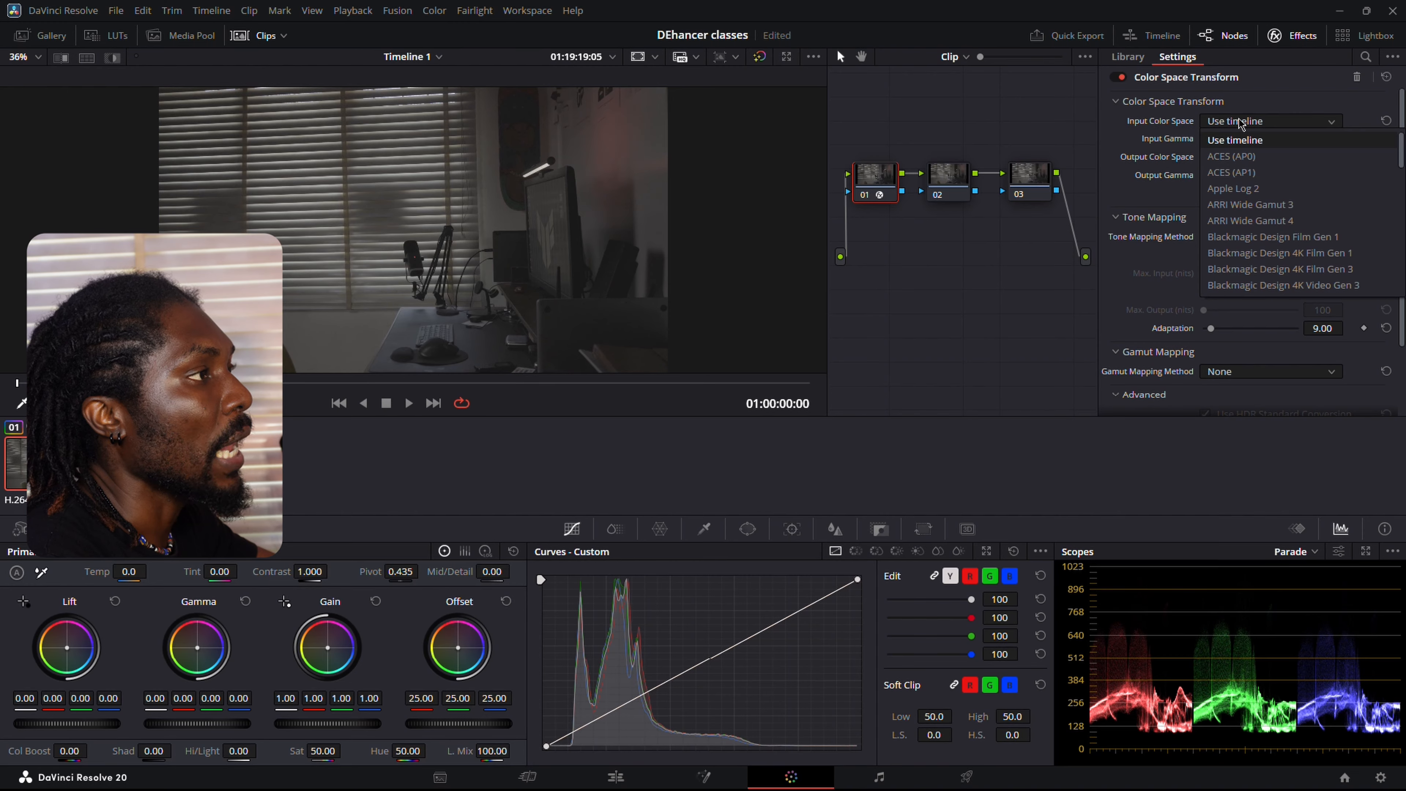
pyautogui.scroll(-3, 1322, 193)
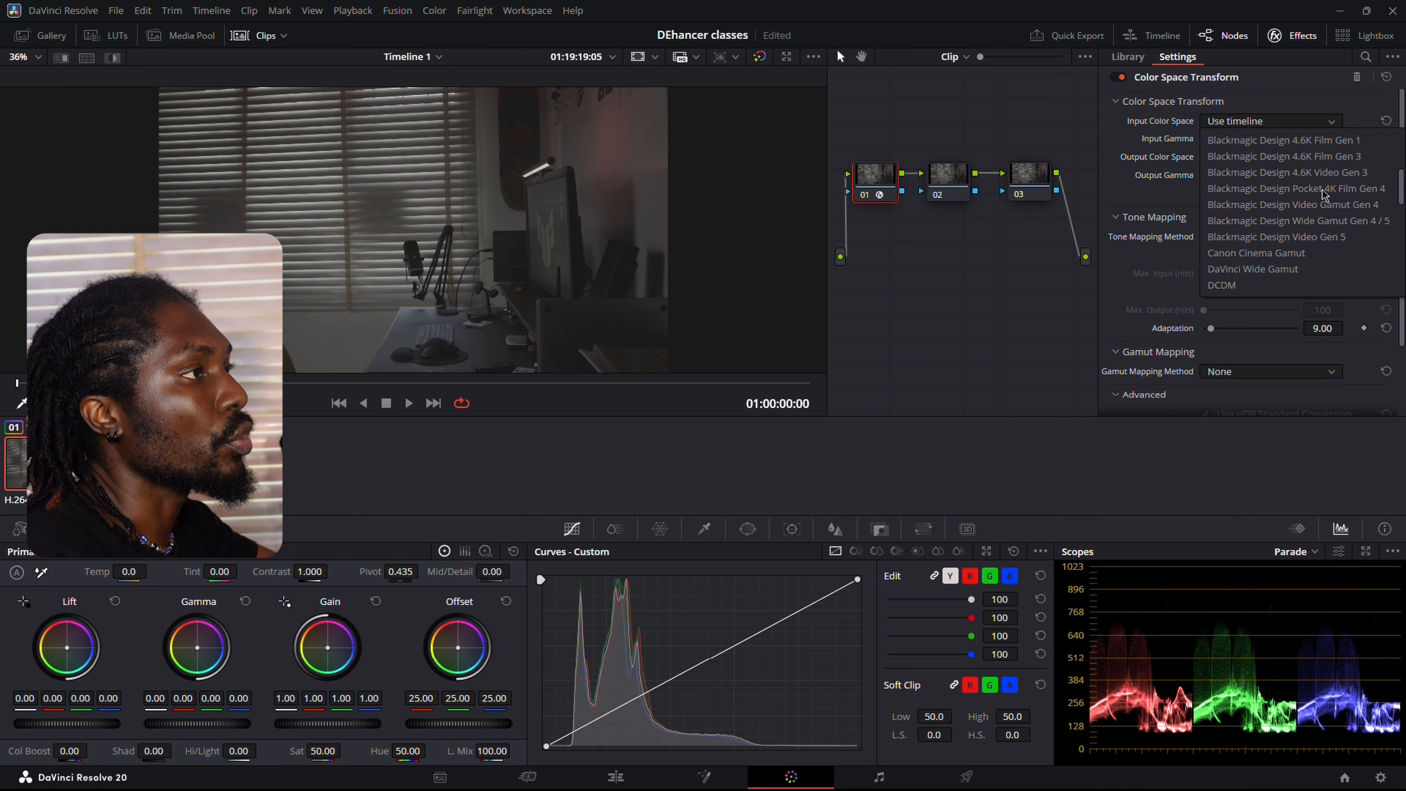
pyautogui.scroll(-8, 1322, 193)
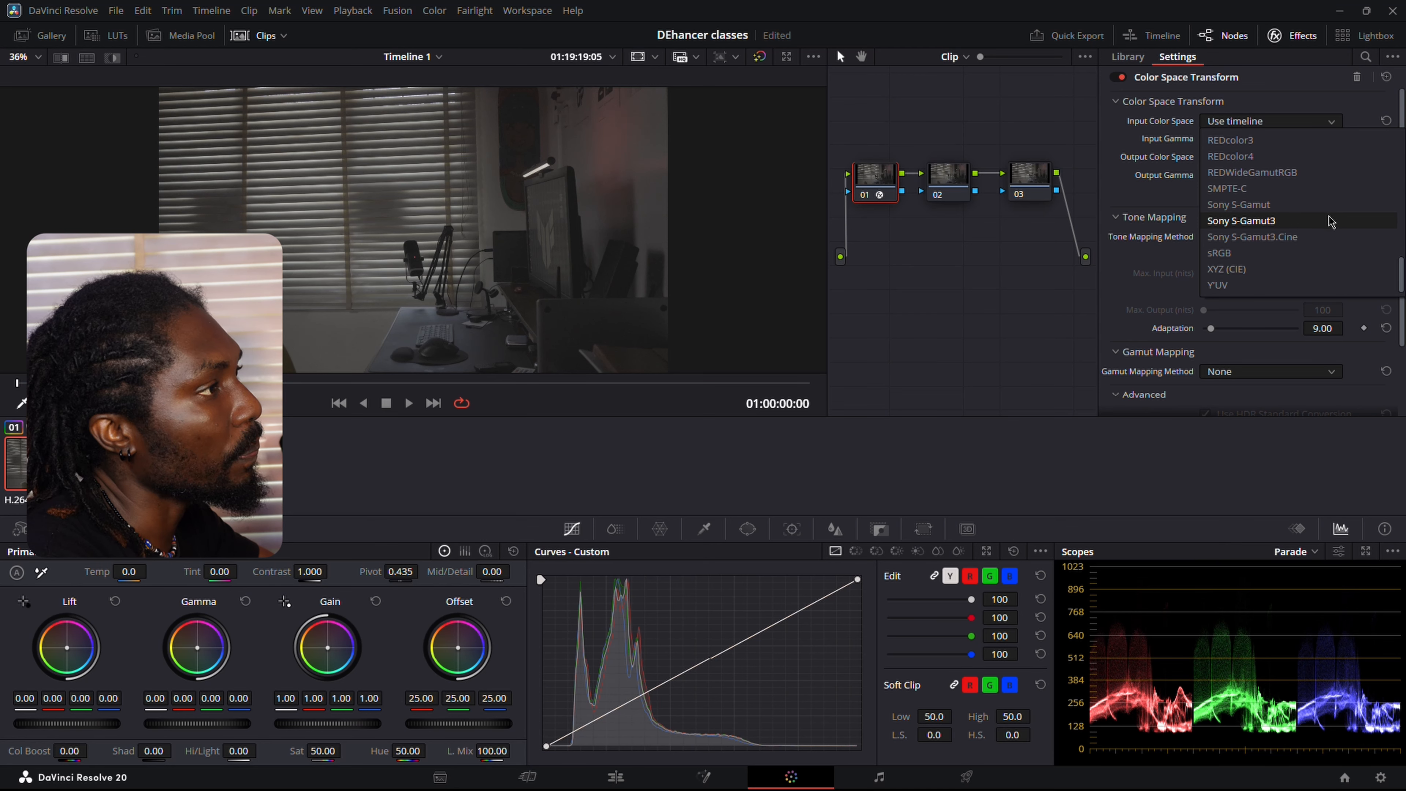
pyautogui.click(1330, 236)
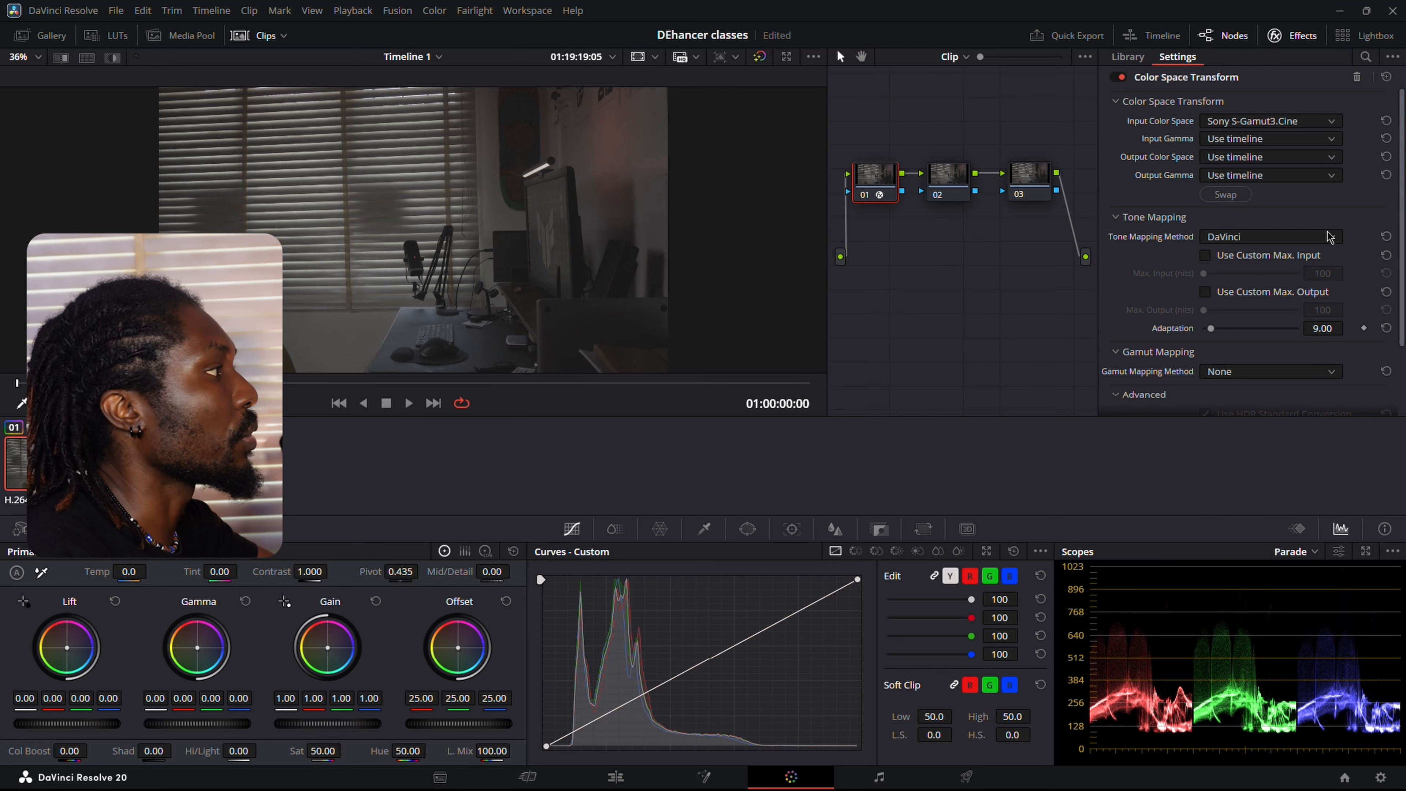
pyautogui.click(1252, 145)
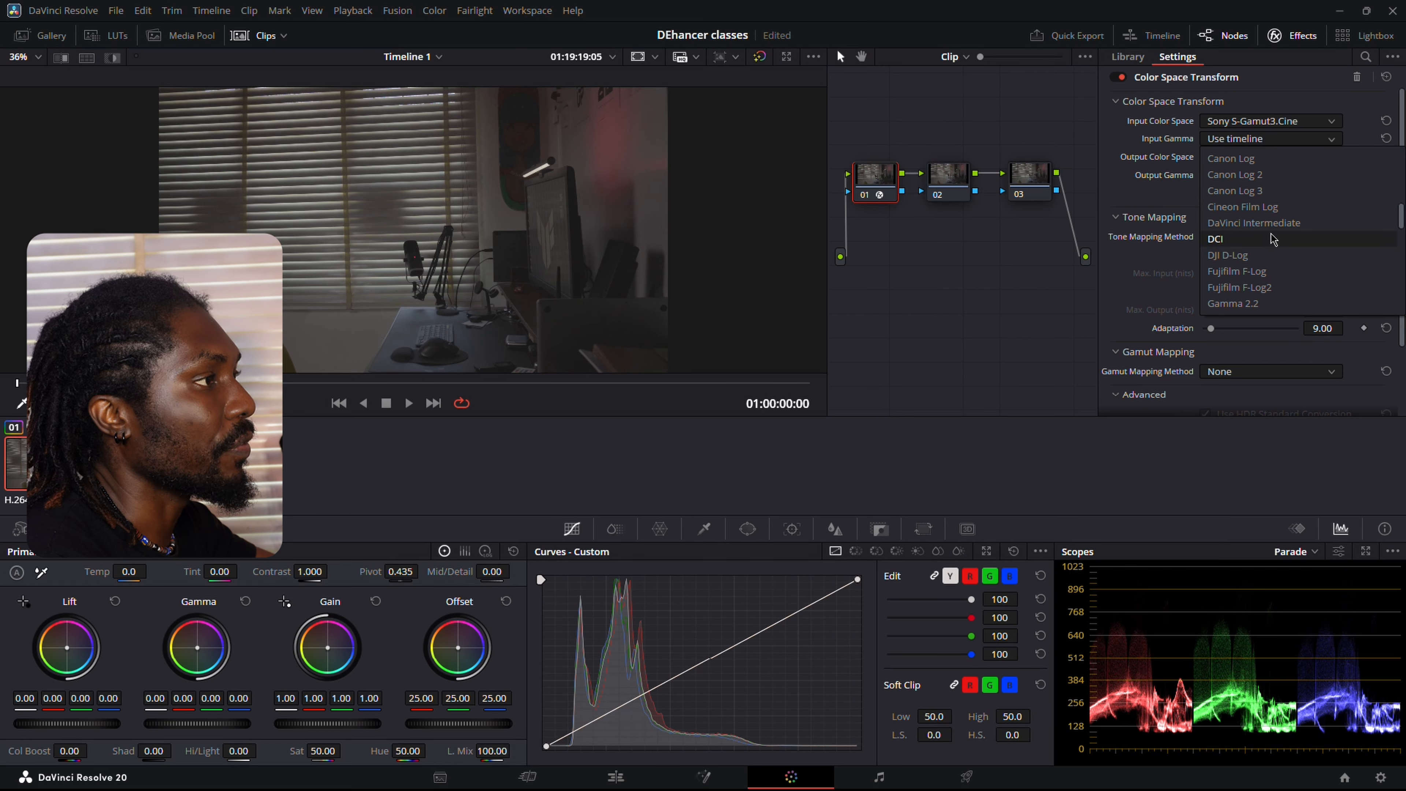
pyautogui.moveTo(1402, 224); pyautogui.dragTo(1403, 282)
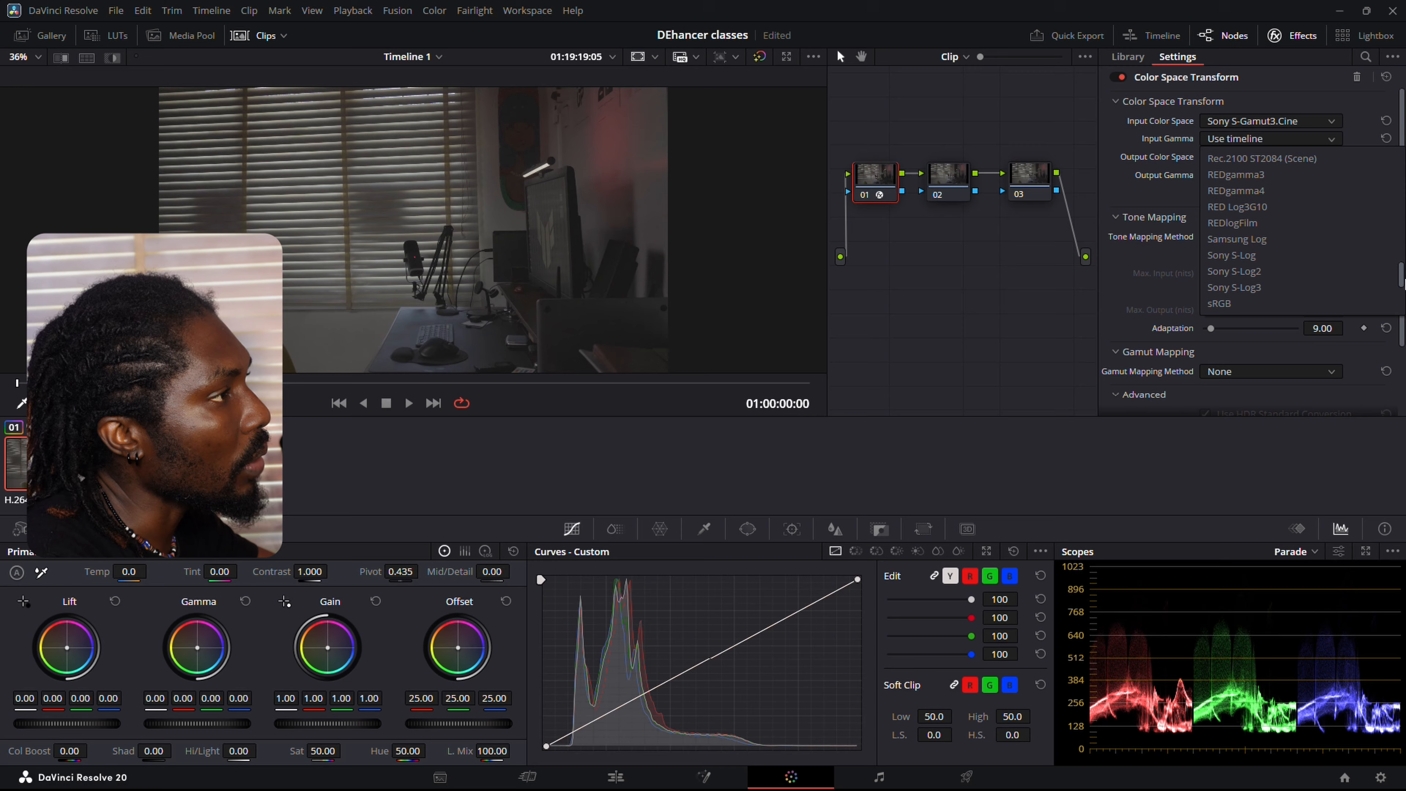
pyautogui.click(1331, 275)
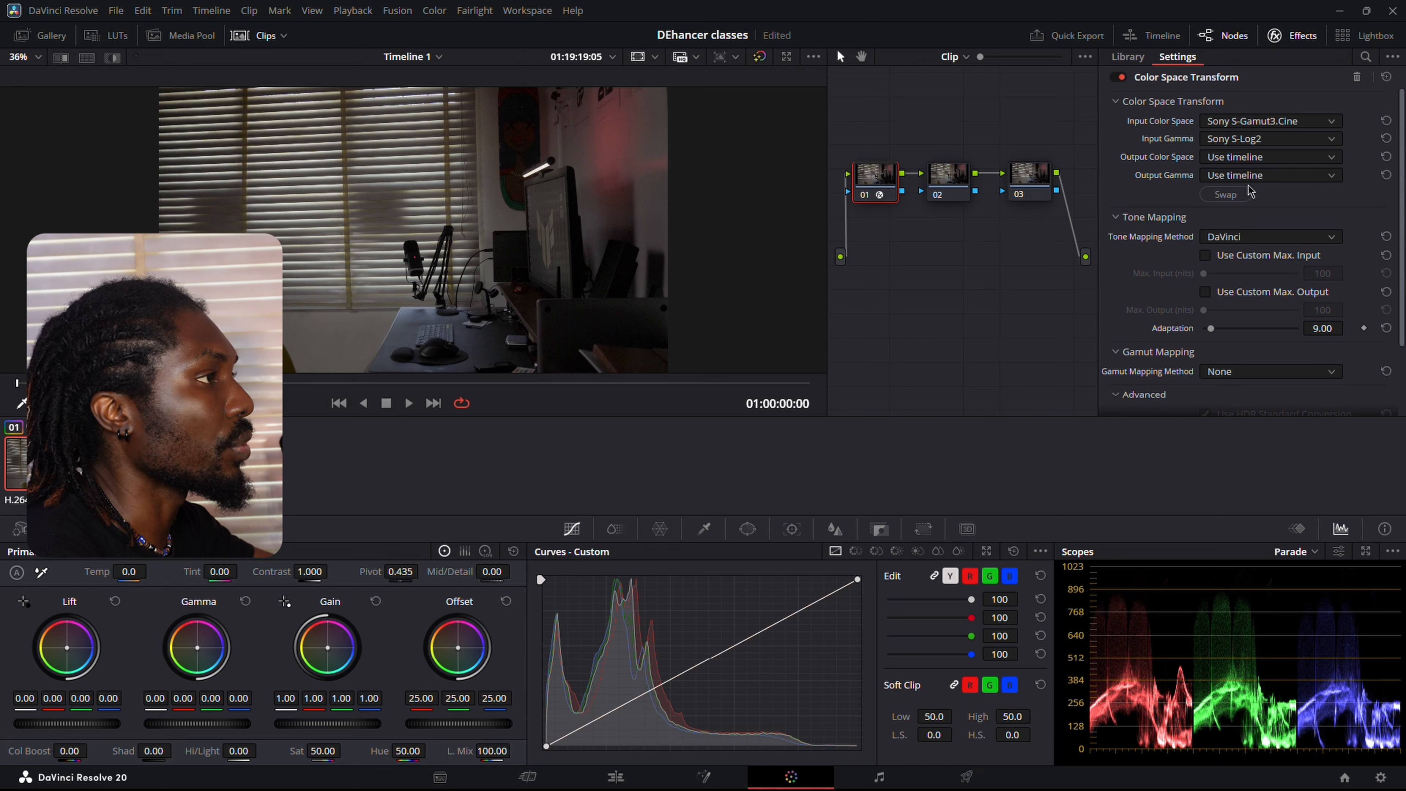
# - Set both the output color space and the output gamma of the Color Space Transform to Rec.709
pyautogui.click(1245, 162)
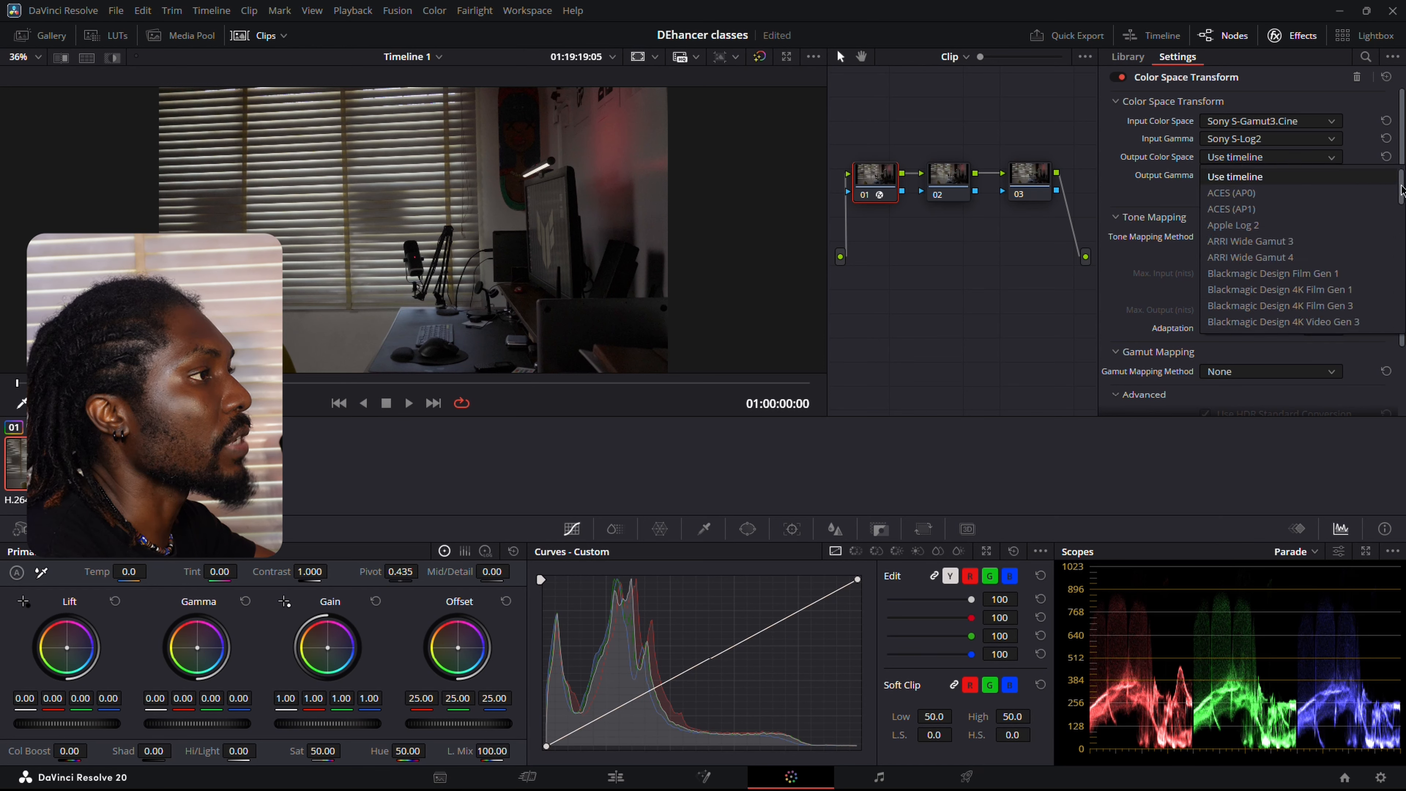
pyautogui.moveTo(1403, 190); pyautogui.dragTo(1393, 279)
pyautogui.click(1316, 266)
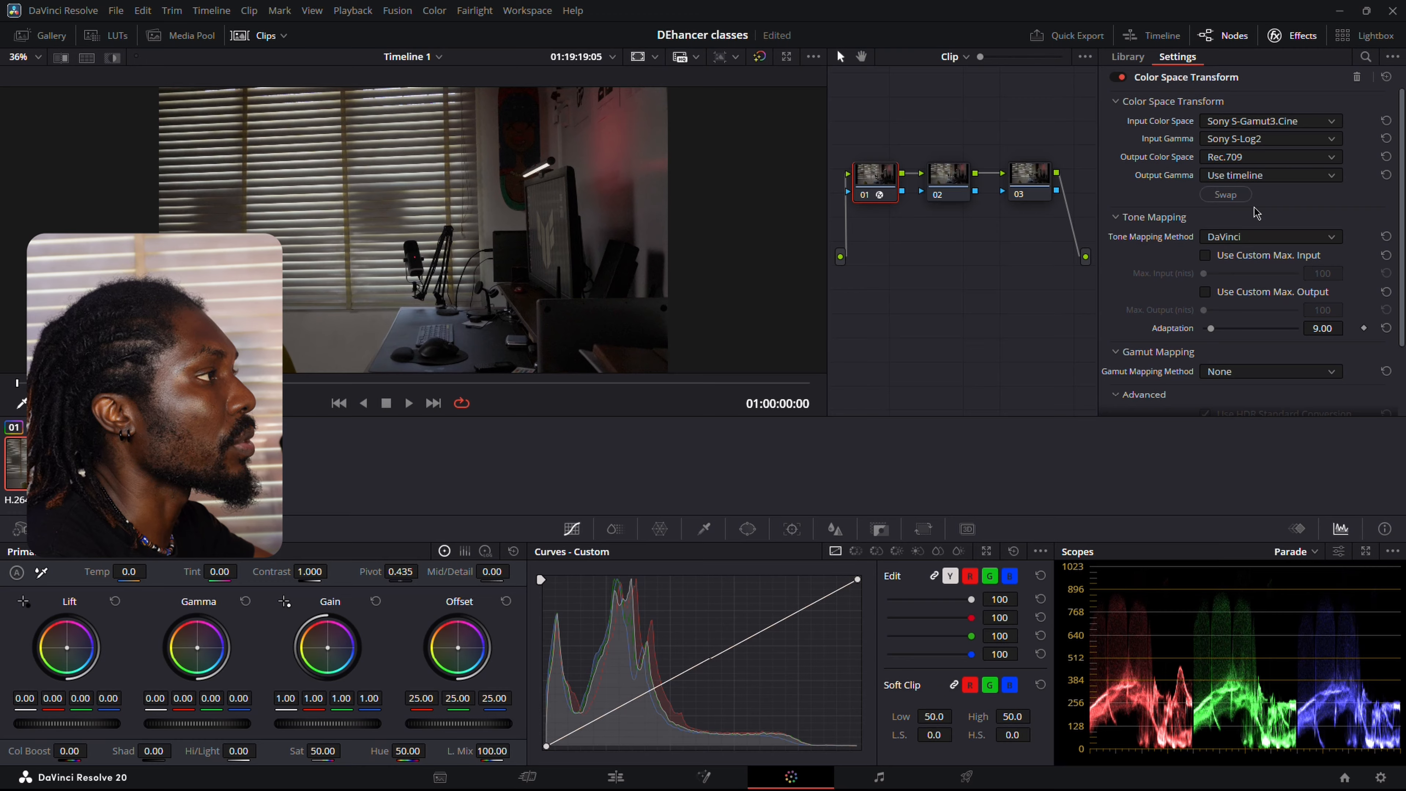
pyautogui.click(1274, 176)
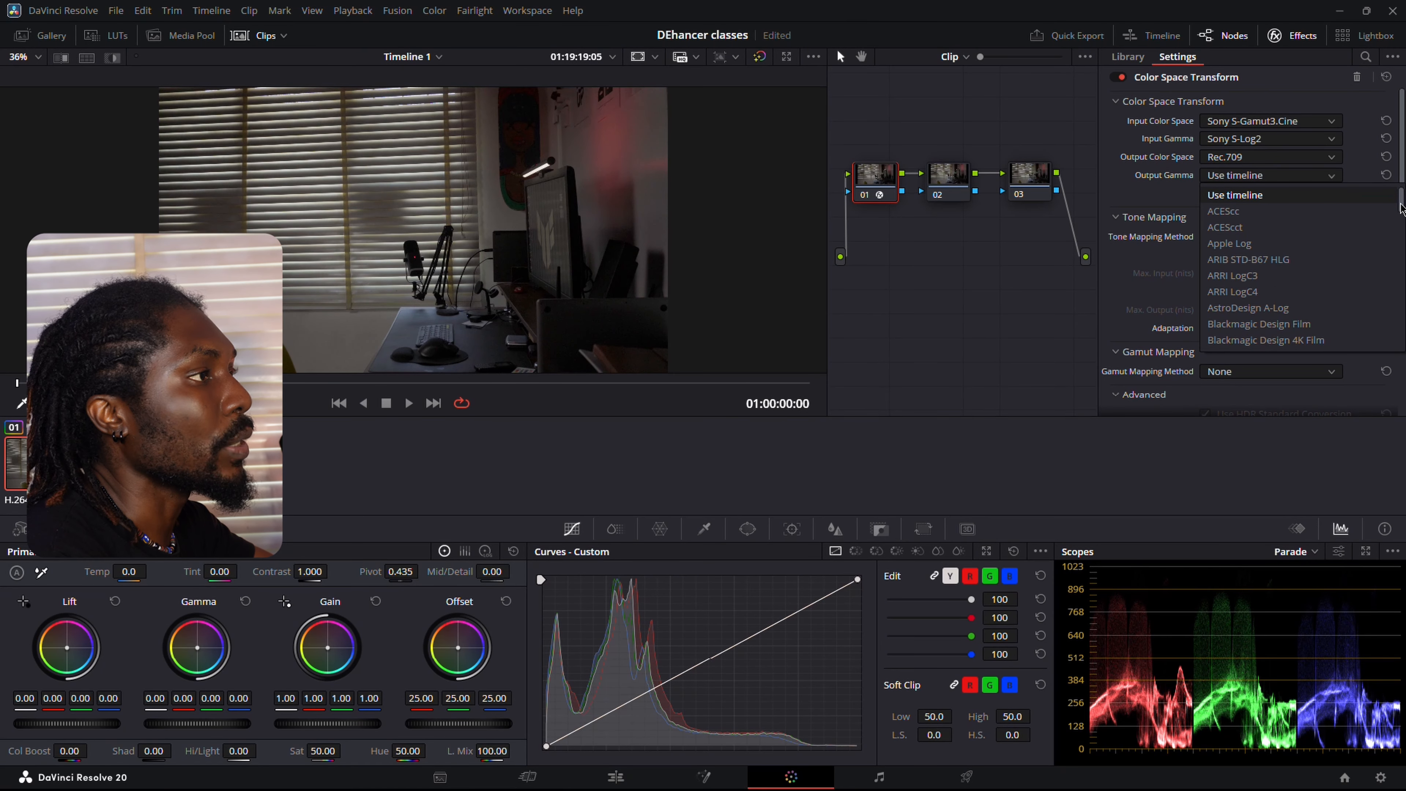
pyautogui.moveTo(1401, 208); pyautogui.dragTo(1401, 296)
pyautogui.click(1351, 243)
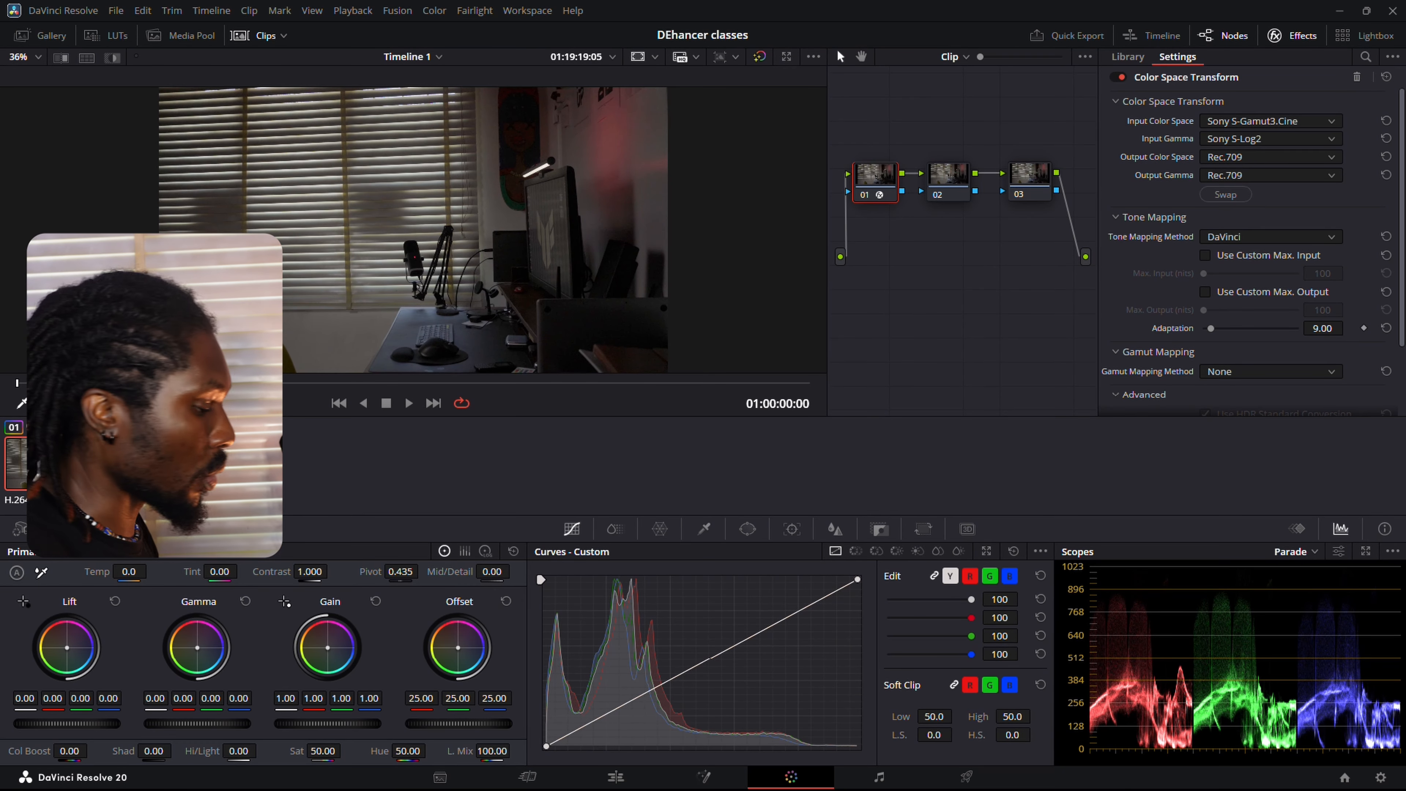
# - Search the effects library for "deh" and apply Dehancer Pro 7.3.3 to node 02
pyautogui.click(954, 185)
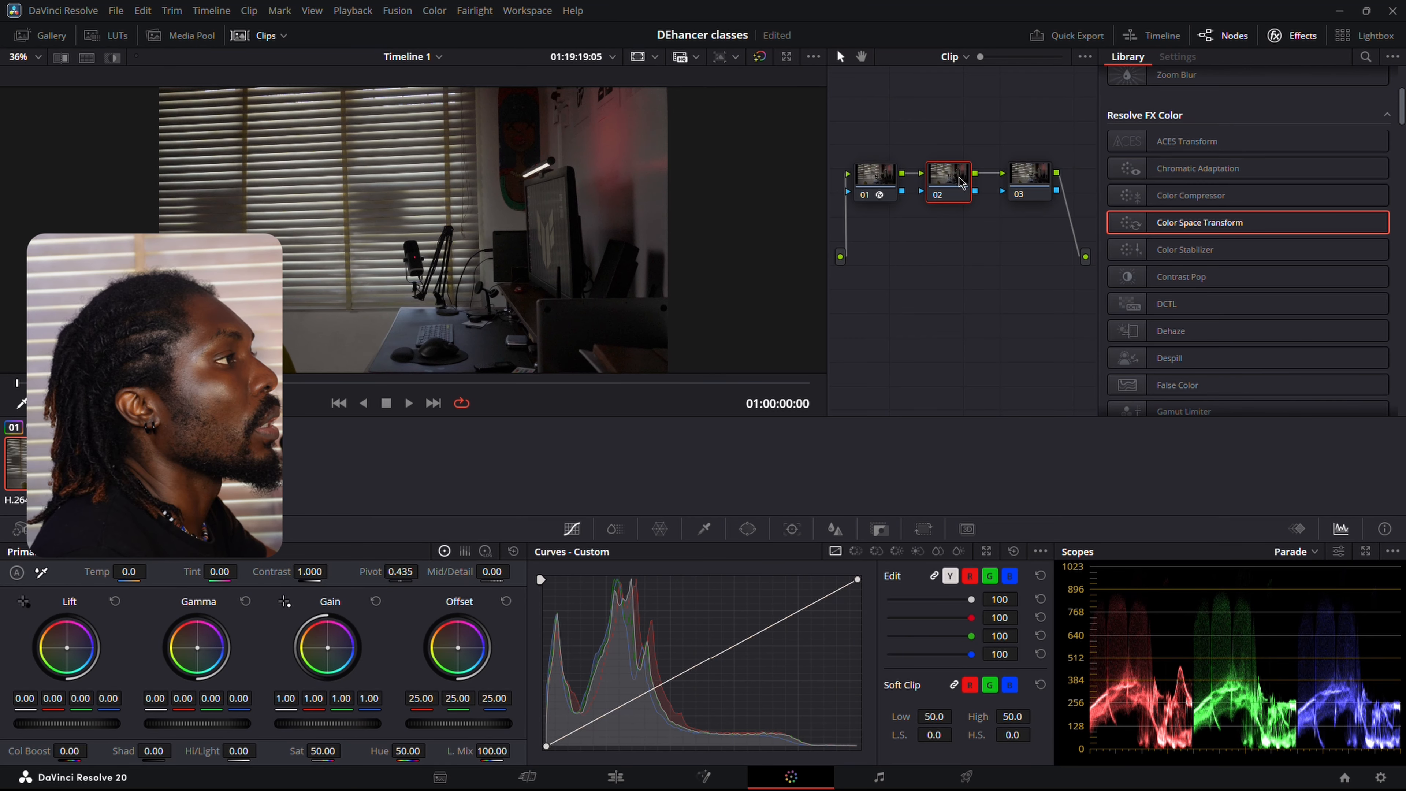
pyautogui.moveTo(1403, 118); pyautogui.dragTo(1401, 74)
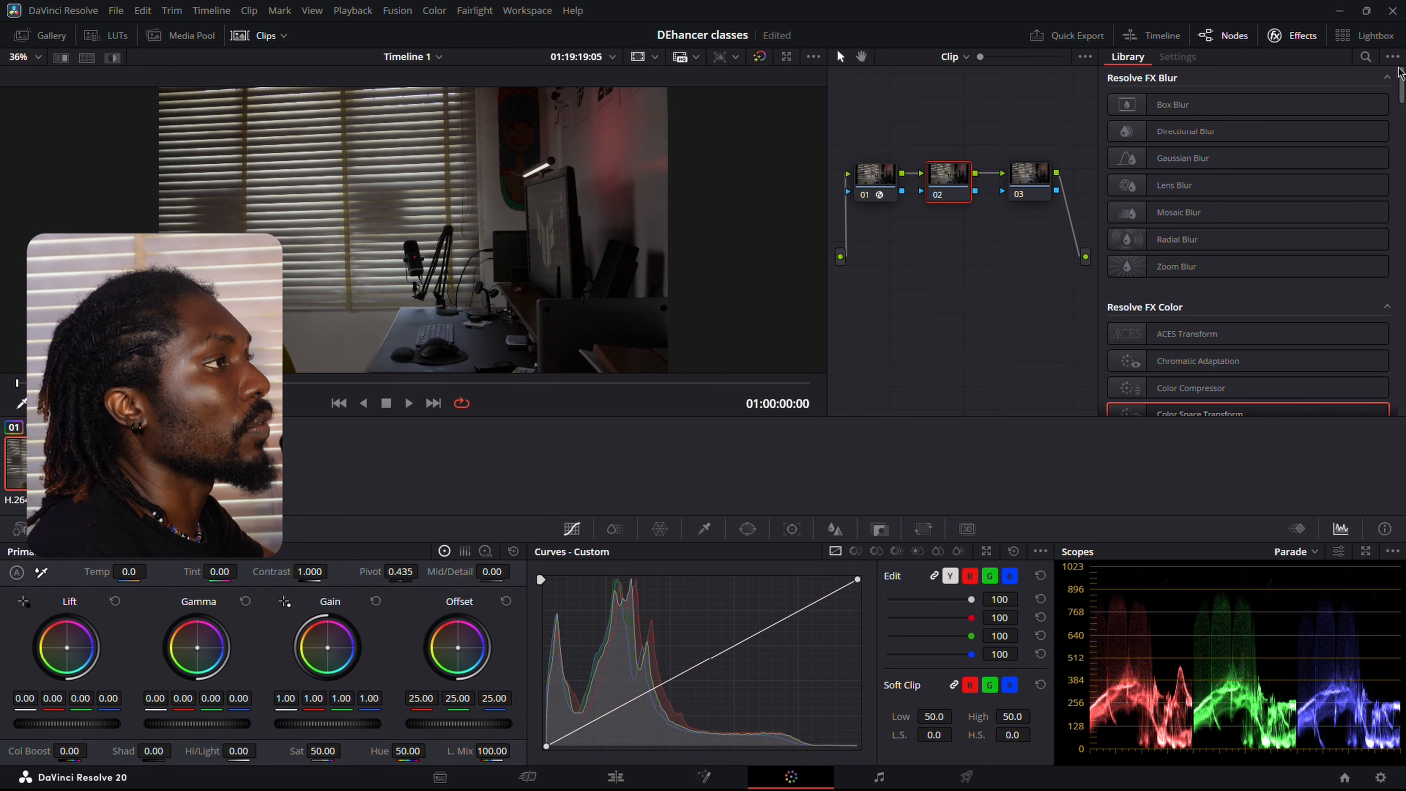
pyautogui.click(1366, 58)
pyautogui.write('de')
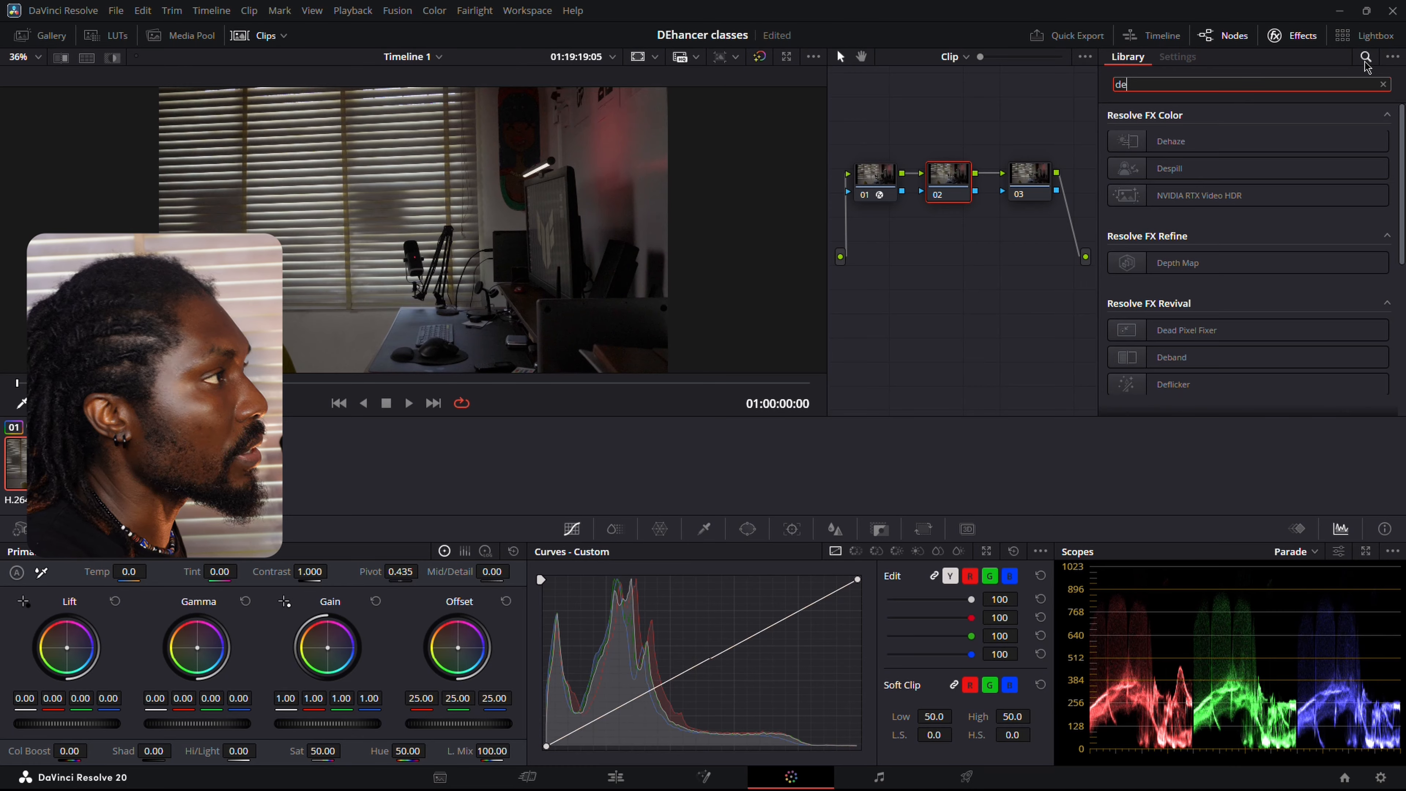
pyautogui.write('h')
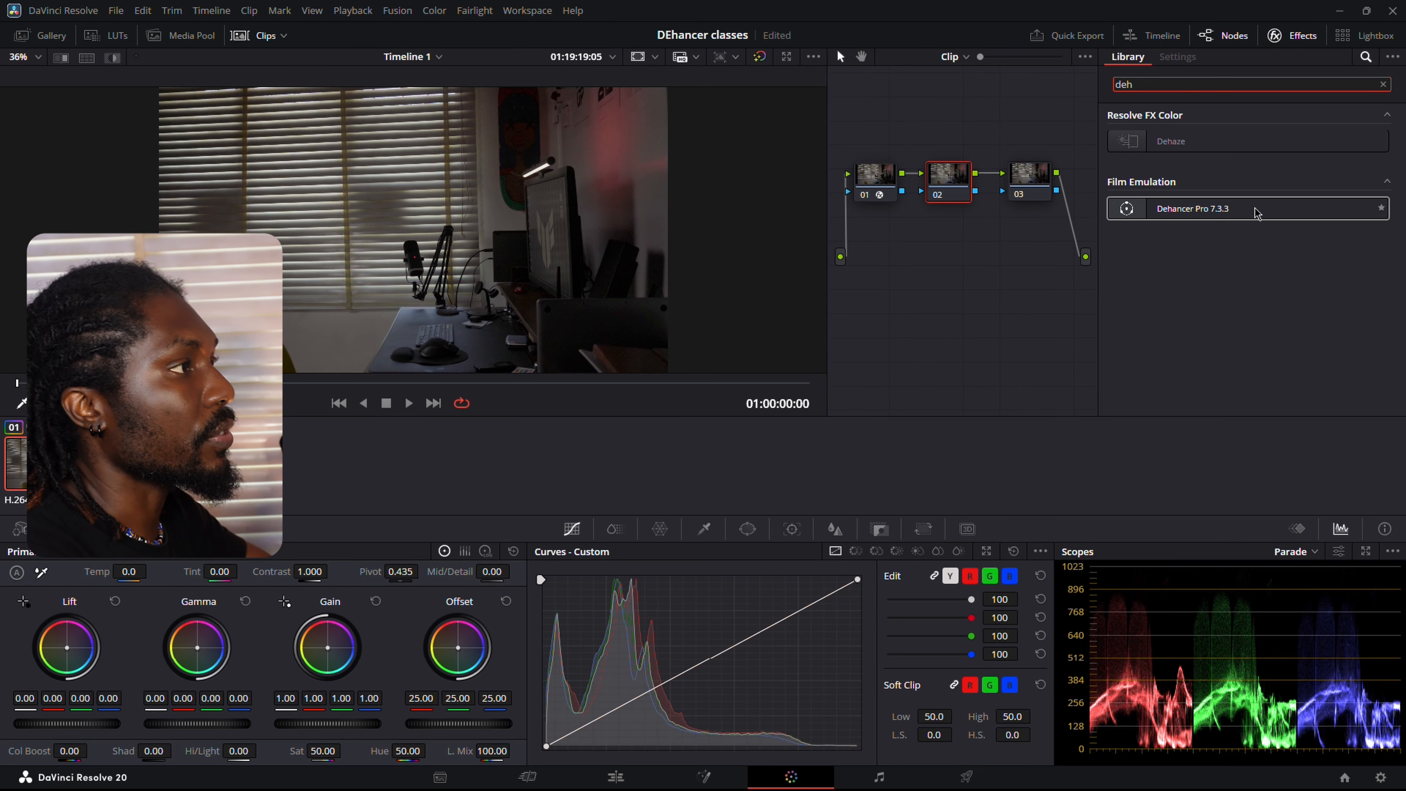
pyautogui.moveTo(1248, 216); pyautogui.dragTo(949, 183)
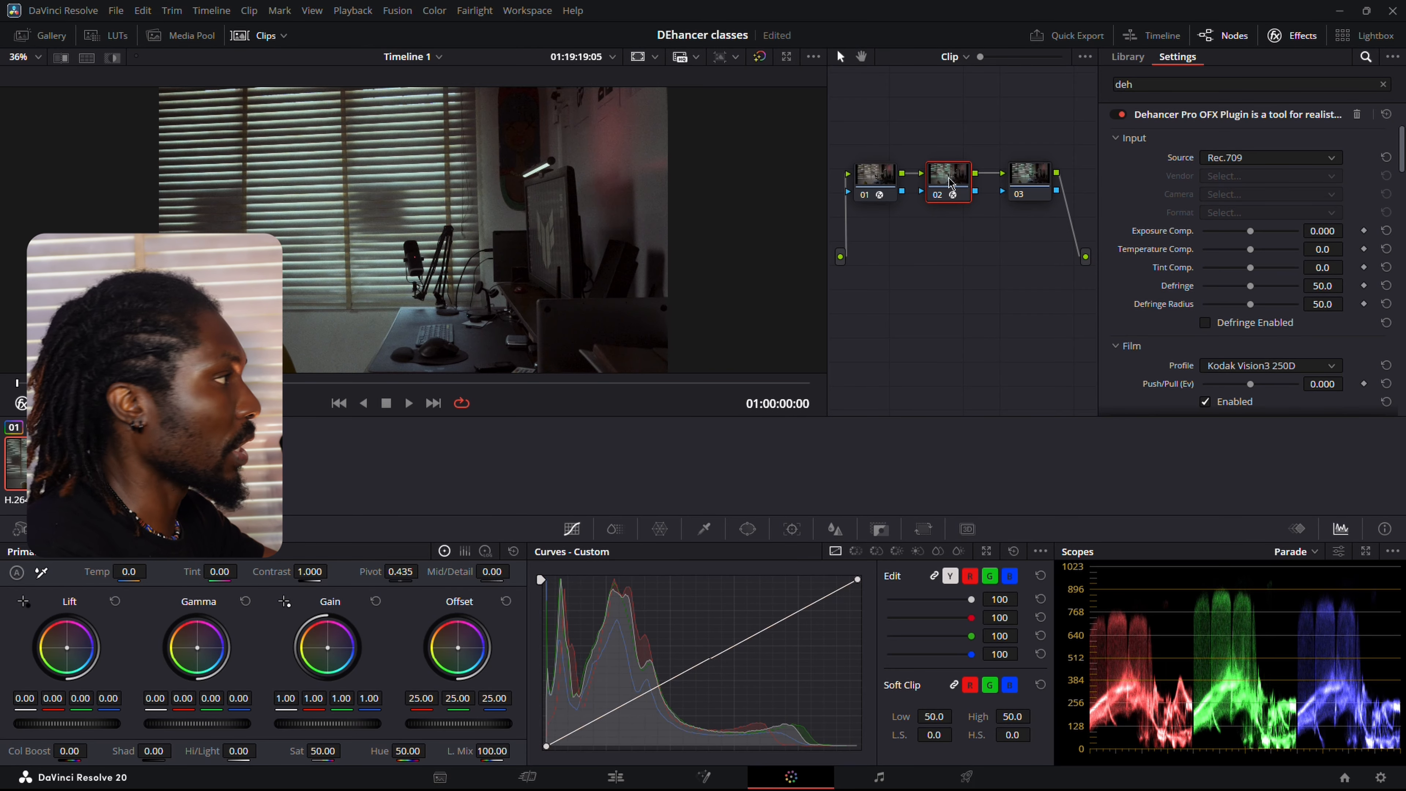
# - Compare the image with node 02 disabled and enabled, and look over the Dehancer Pro input, film and expand settings
pyautogui.click(935, 196)
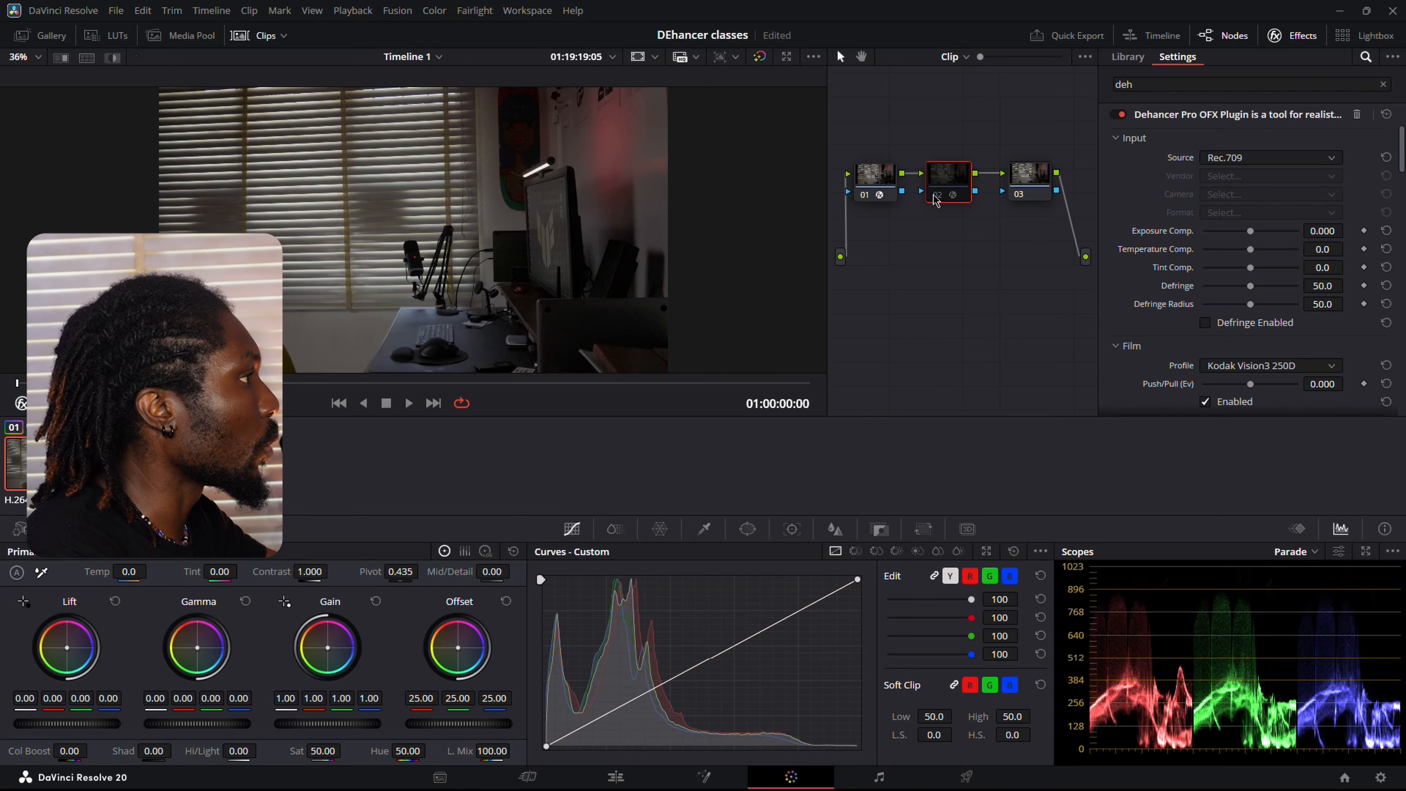
pyautogui.click(935, 196)
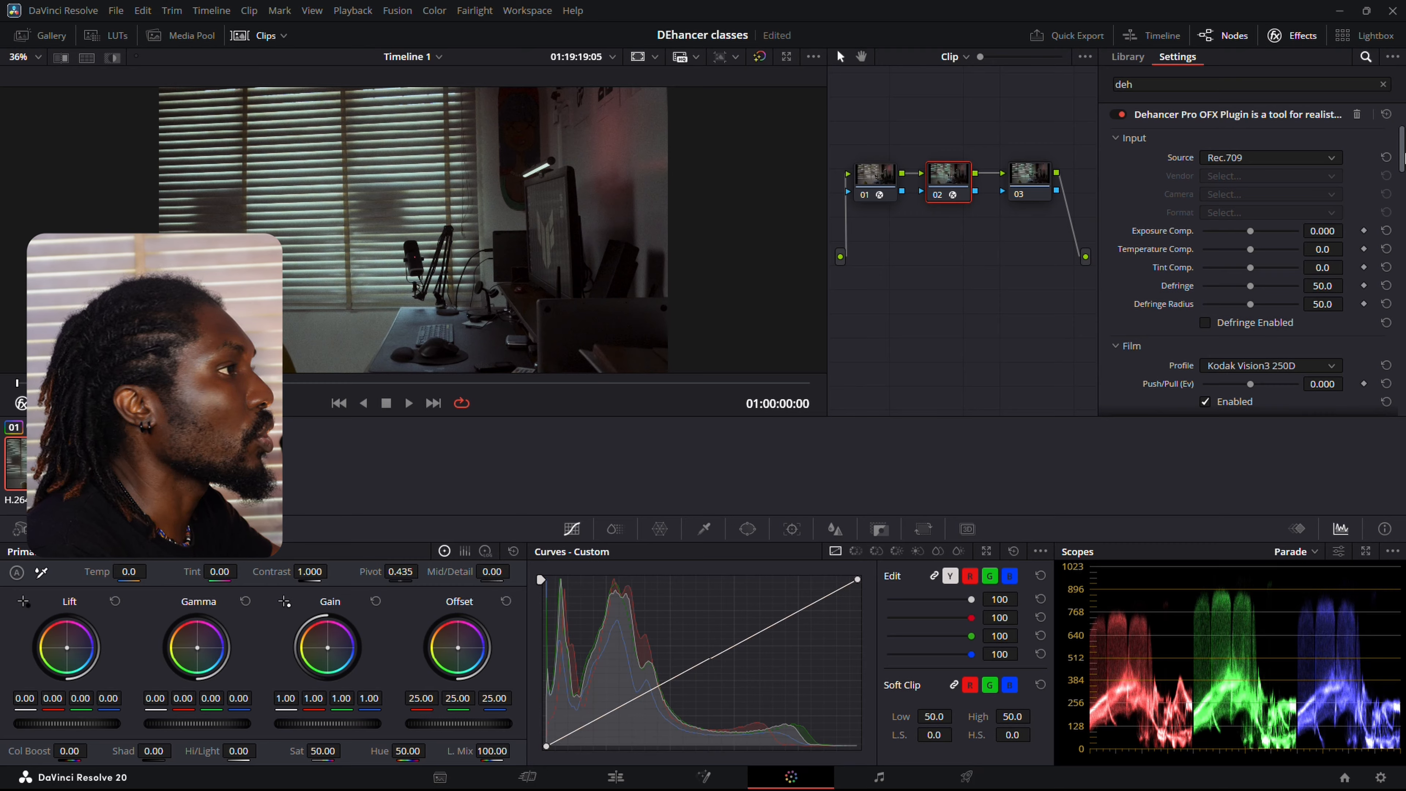
pyautogui.moveTo(1403, 157); pyautogui.dragTo(1403, 177)
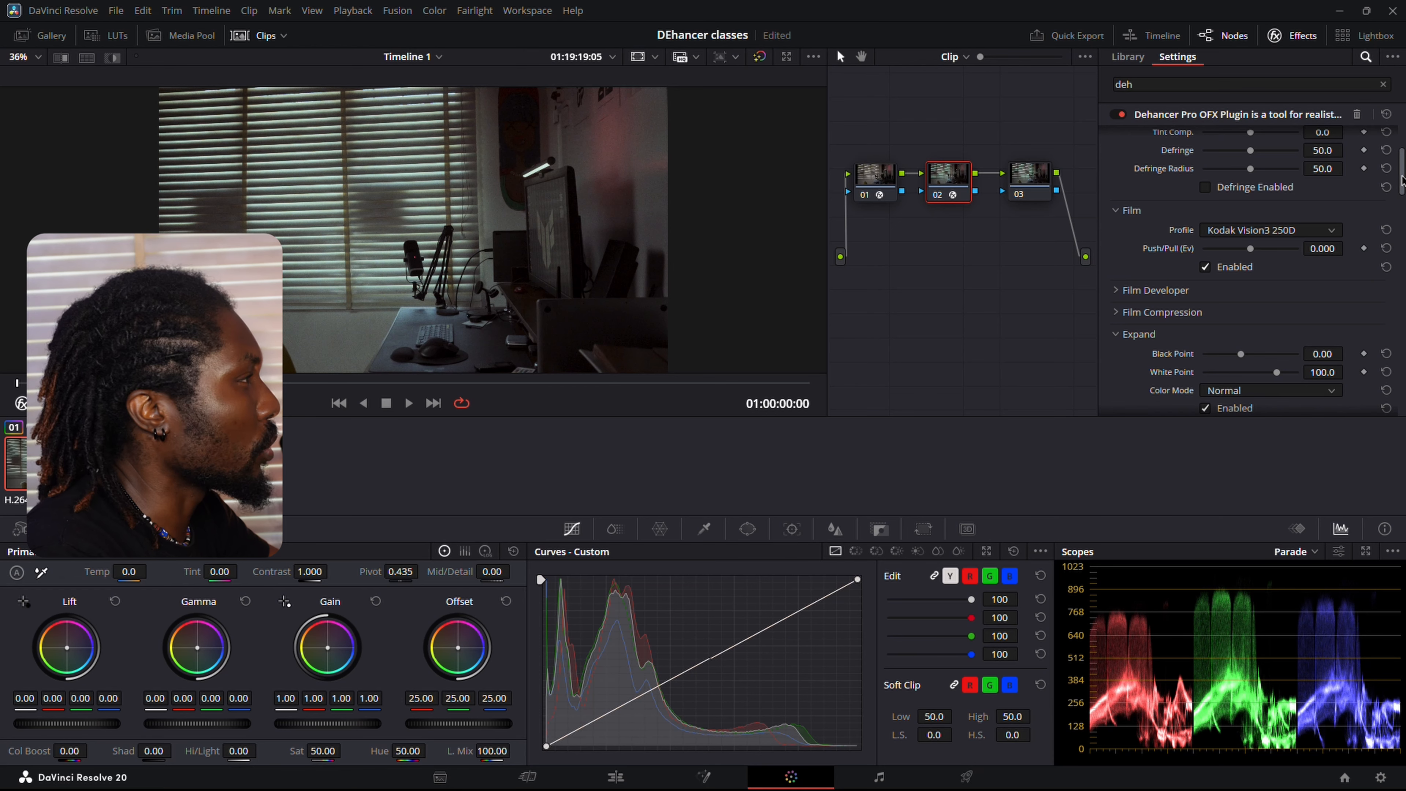
pyautogui.scroll(3, 1402, 180)
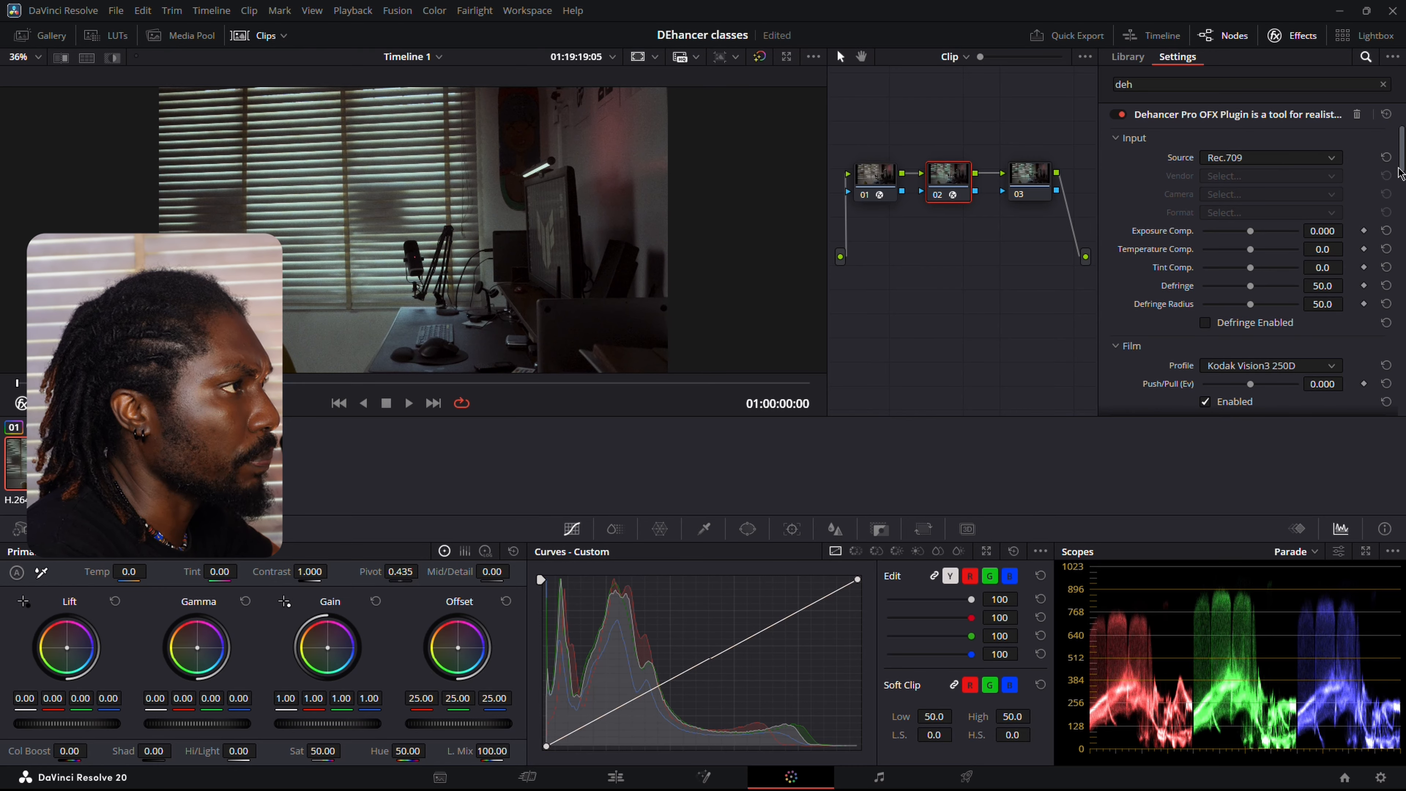
# - Try a Temperature Comp. of 0.8 in the Dehancer Pro input settings and reset it to default
pyautogui.moveTo(1252, 249); pyautogui.dragTo(1258, 250)
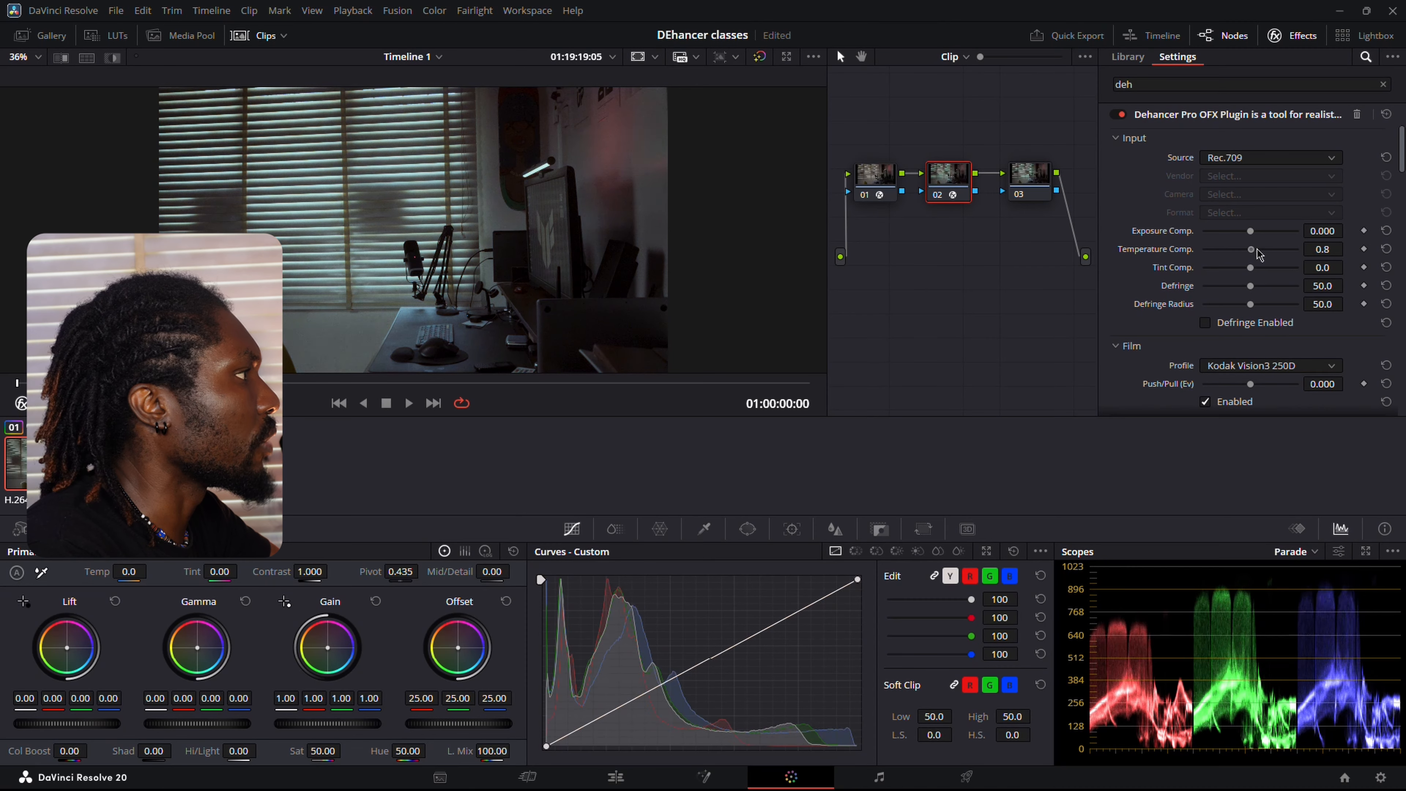
pyautogui.click(1385, 249)
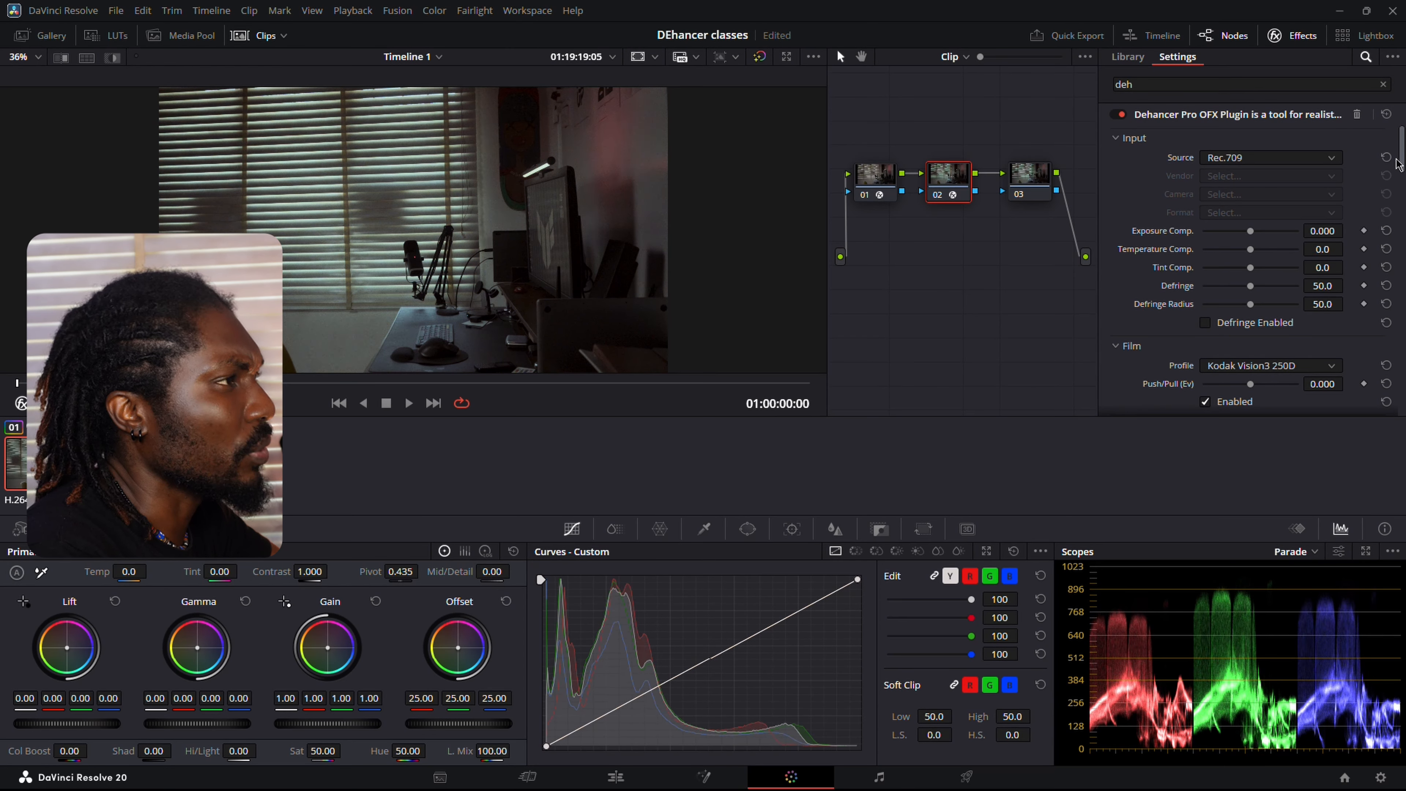
# - Browse the available film stock profiles in Dehancer Pro's Film section without changing the selection, and collapse the section
pyautogui.moveTo(1399, 164); pyautogui.dragTo(1403, 188)
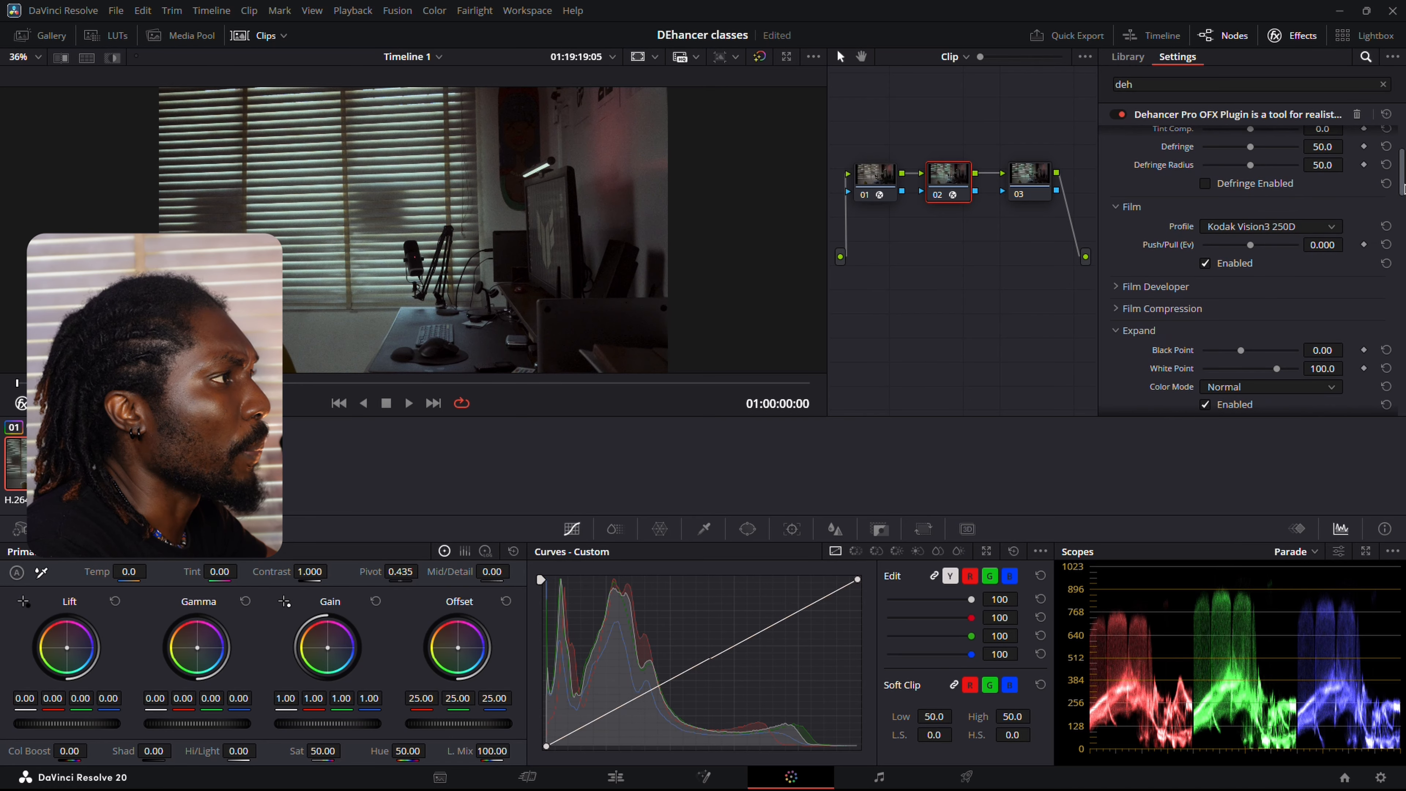
pyautogui.click(1290, 233)
pyautogui.scroll(10, 1298, 296)
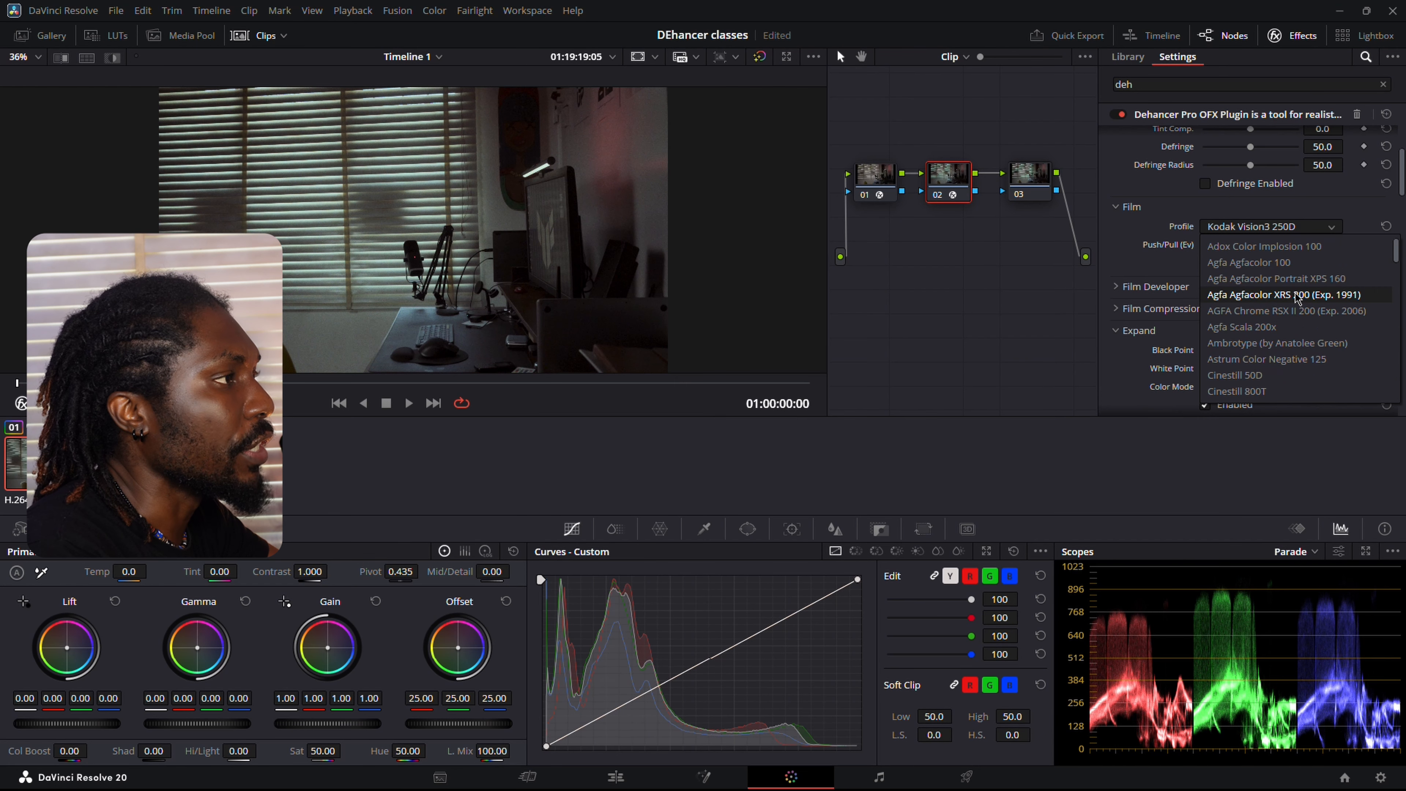
pyautogui.click(1342, 202)
pyautogui.click(1342, 203)
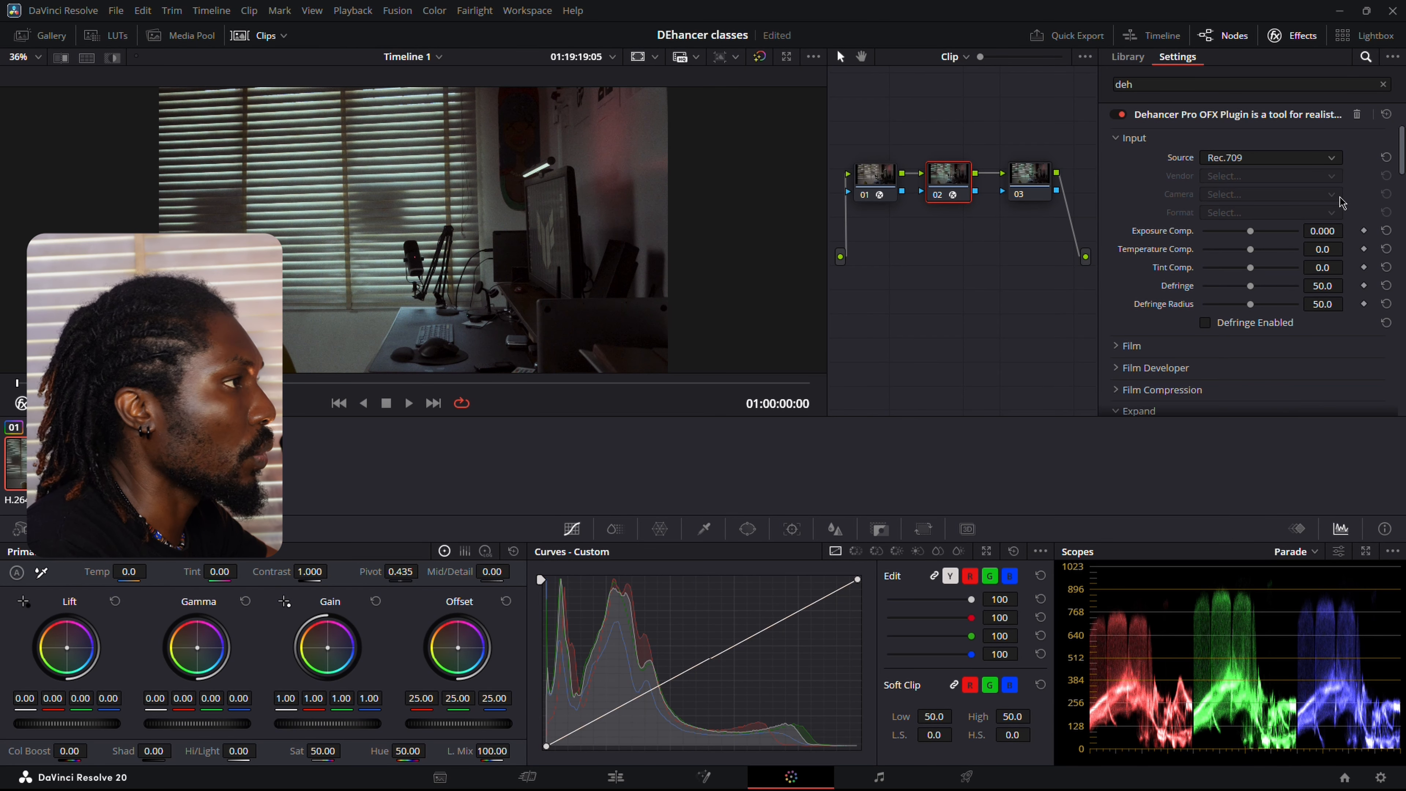
pyautogui.scroll(-4, 1138, 202)
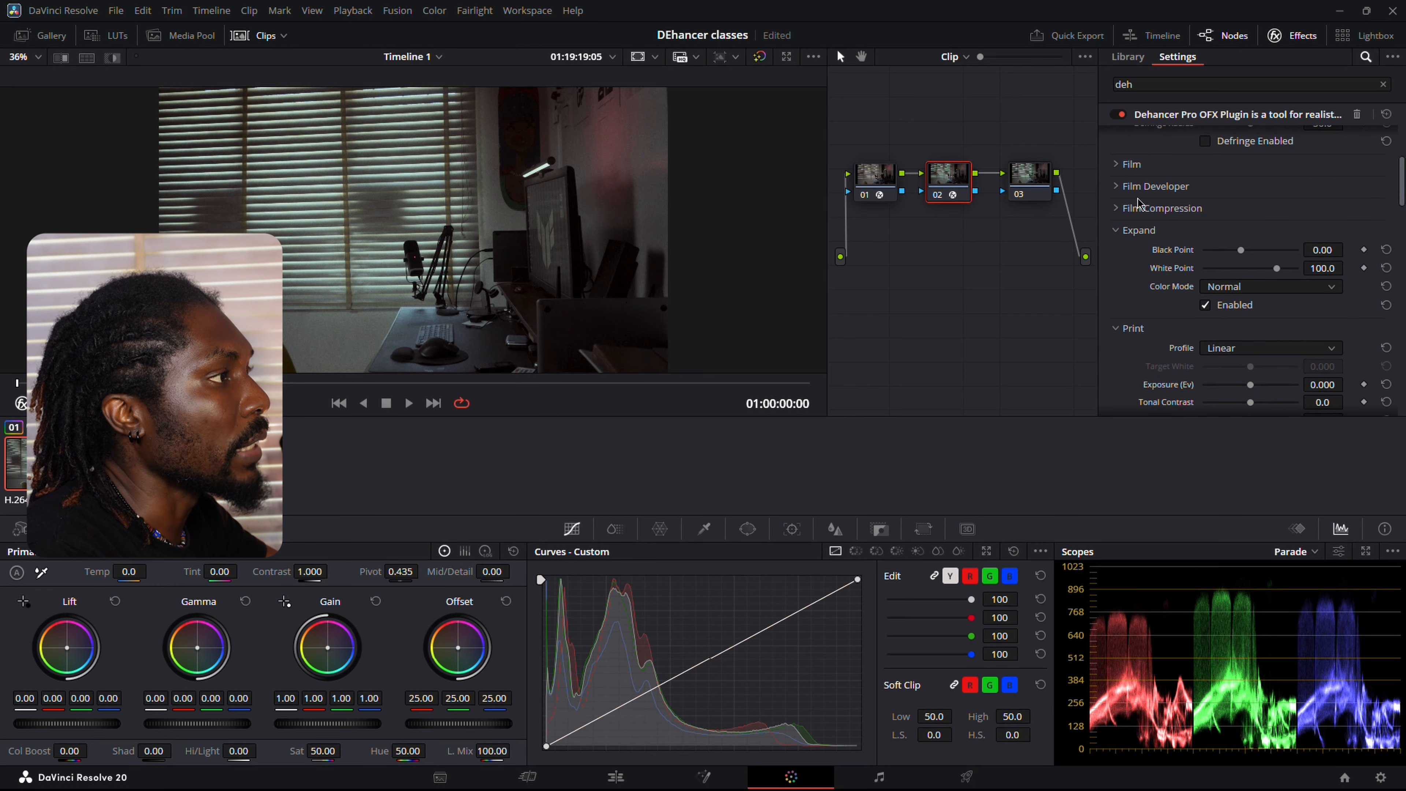
# - Enable Film Developer, try a Contrast Boost of 51.9, and reset the boost to its default
pyautogui.click(1115, 187)
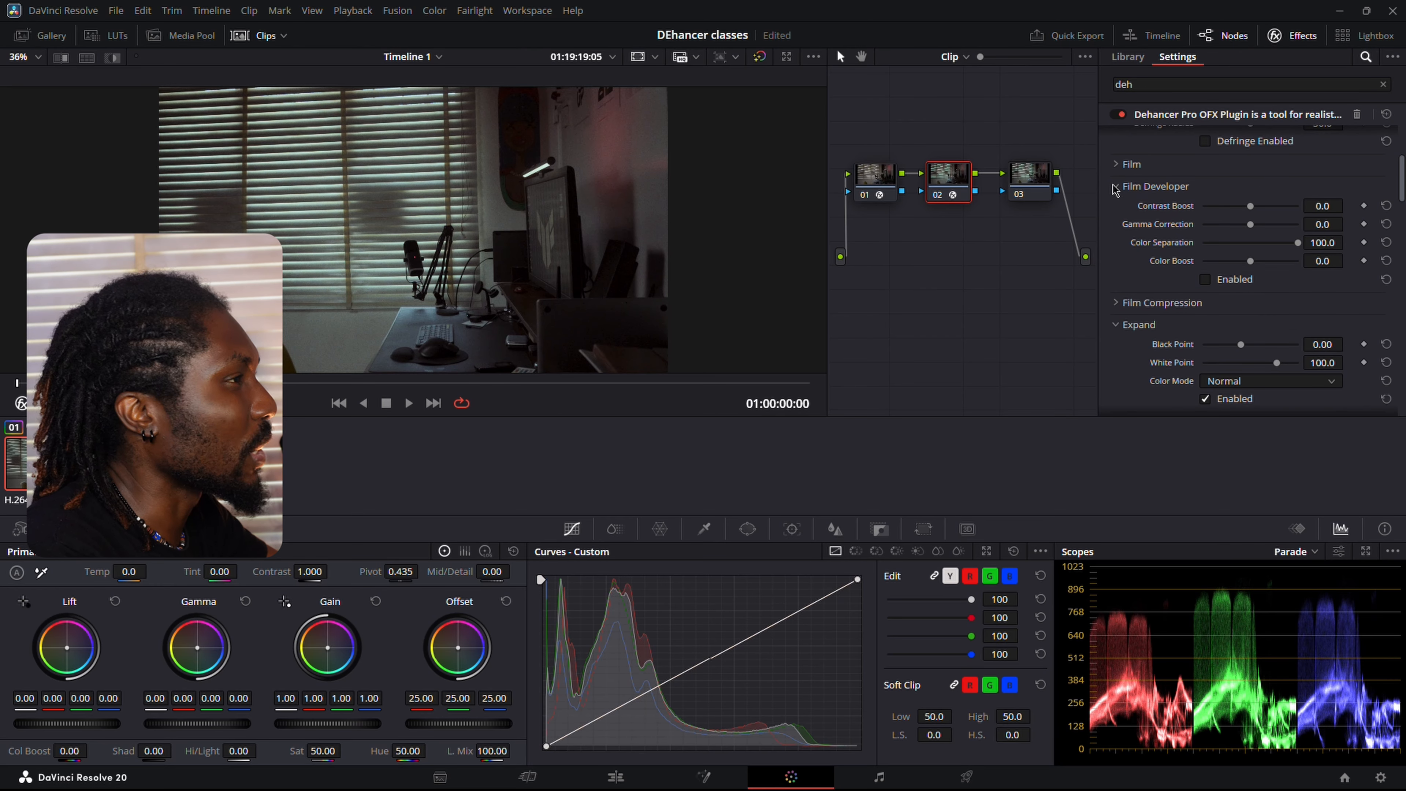
pyautogui.moveTo(1250, 206)
pyautogui.mouseDown()
pyautogui.moveTo(1270, 212)
pyautogui.moveTo(1214, 207)
pyautogui.moveTo(1256, 207)
pyautogui.mouseUp()
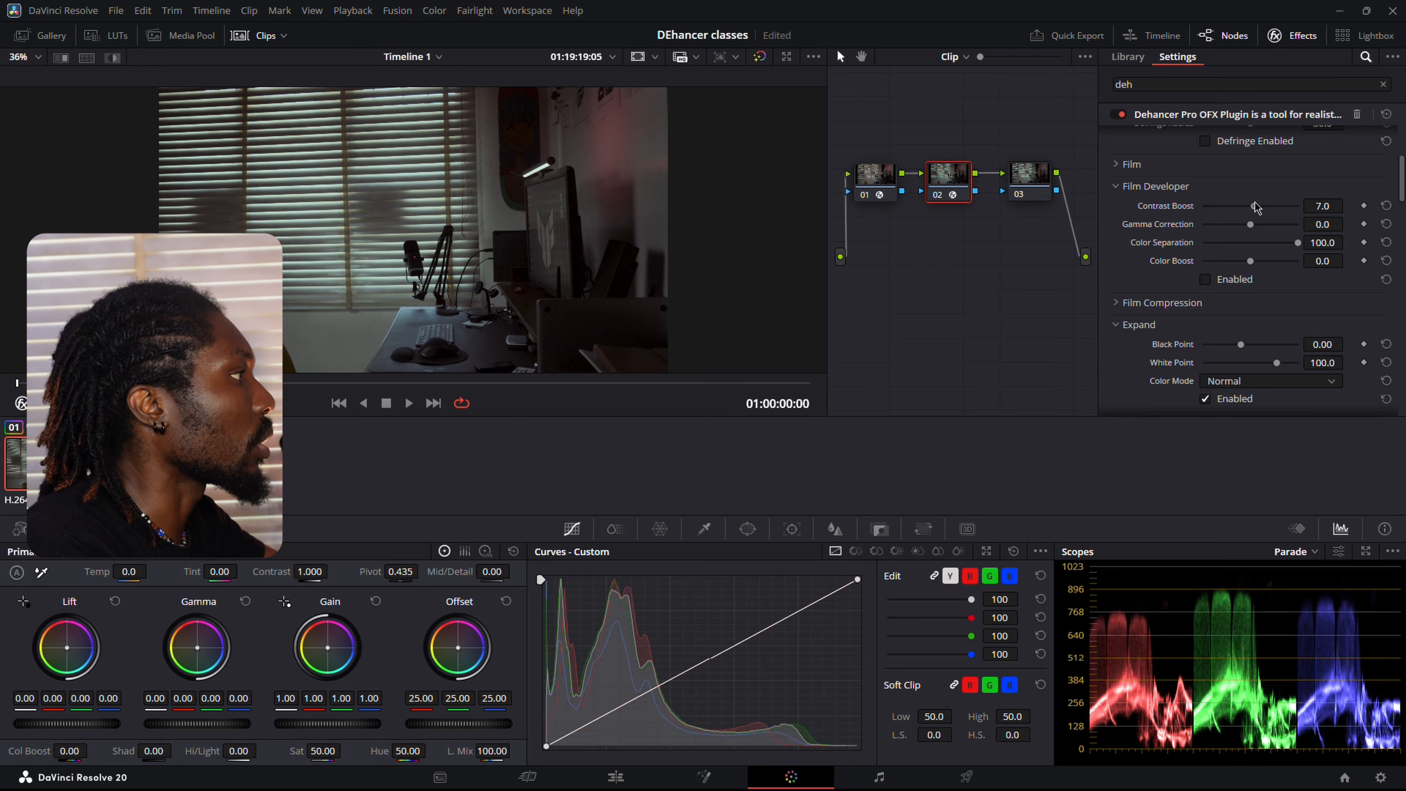
pyautogui.click(1205, 280)
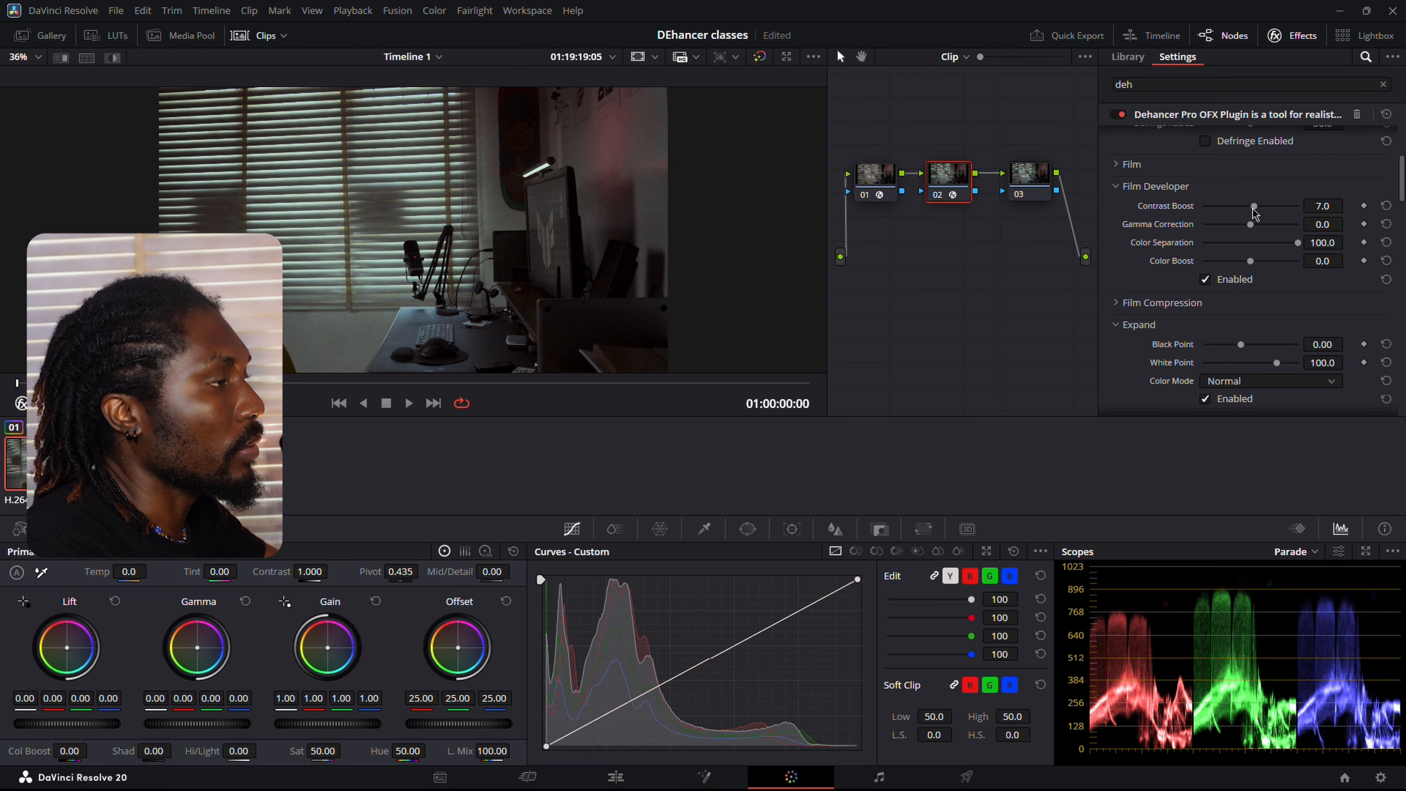
pyautogui.moveTo(1253, 210)
pyautogui.mouseDown()
pyautogui.moveTo(1231, 211)
pyautogui.moveTo(1276, 210)
pyautogui.mouseUp()
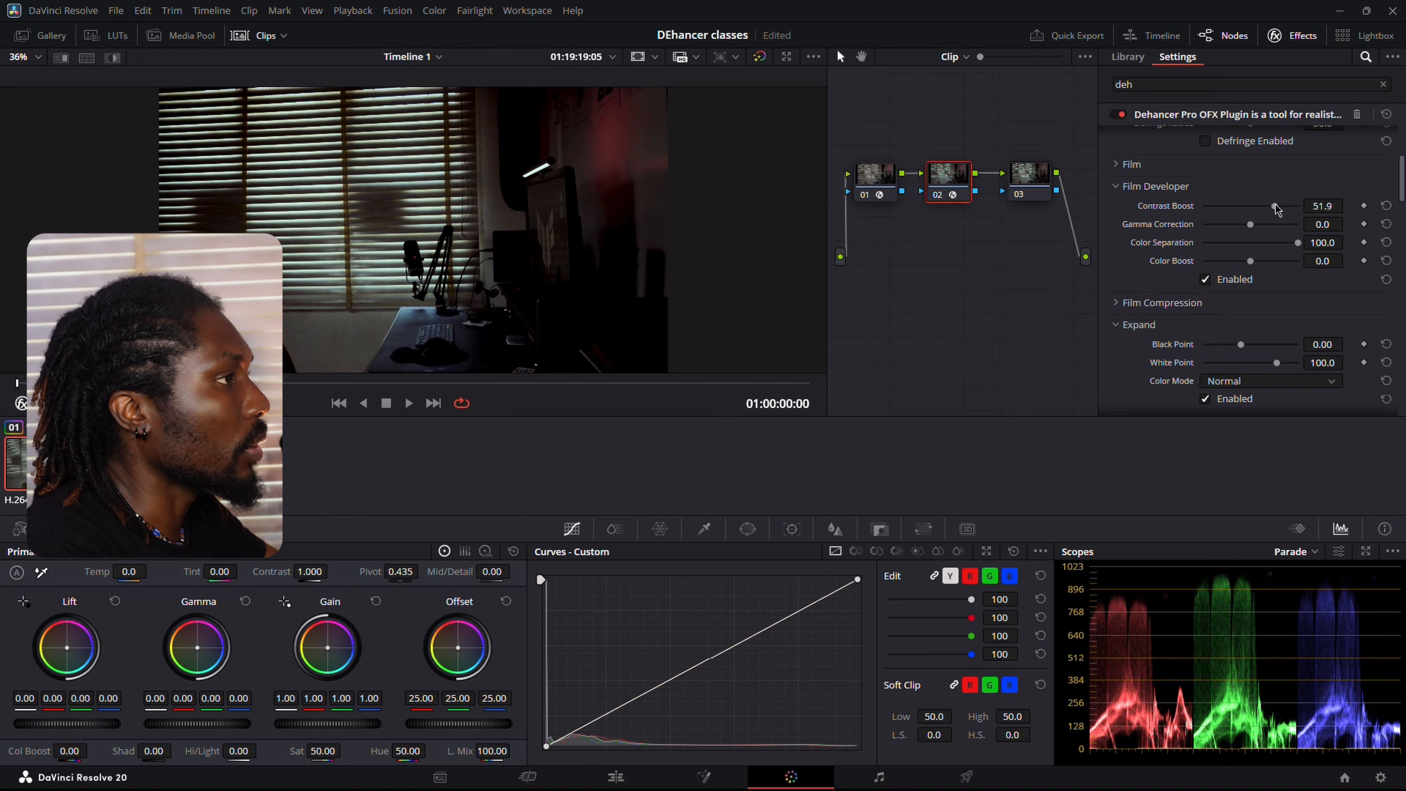
pyautogui.click(1386, 205)
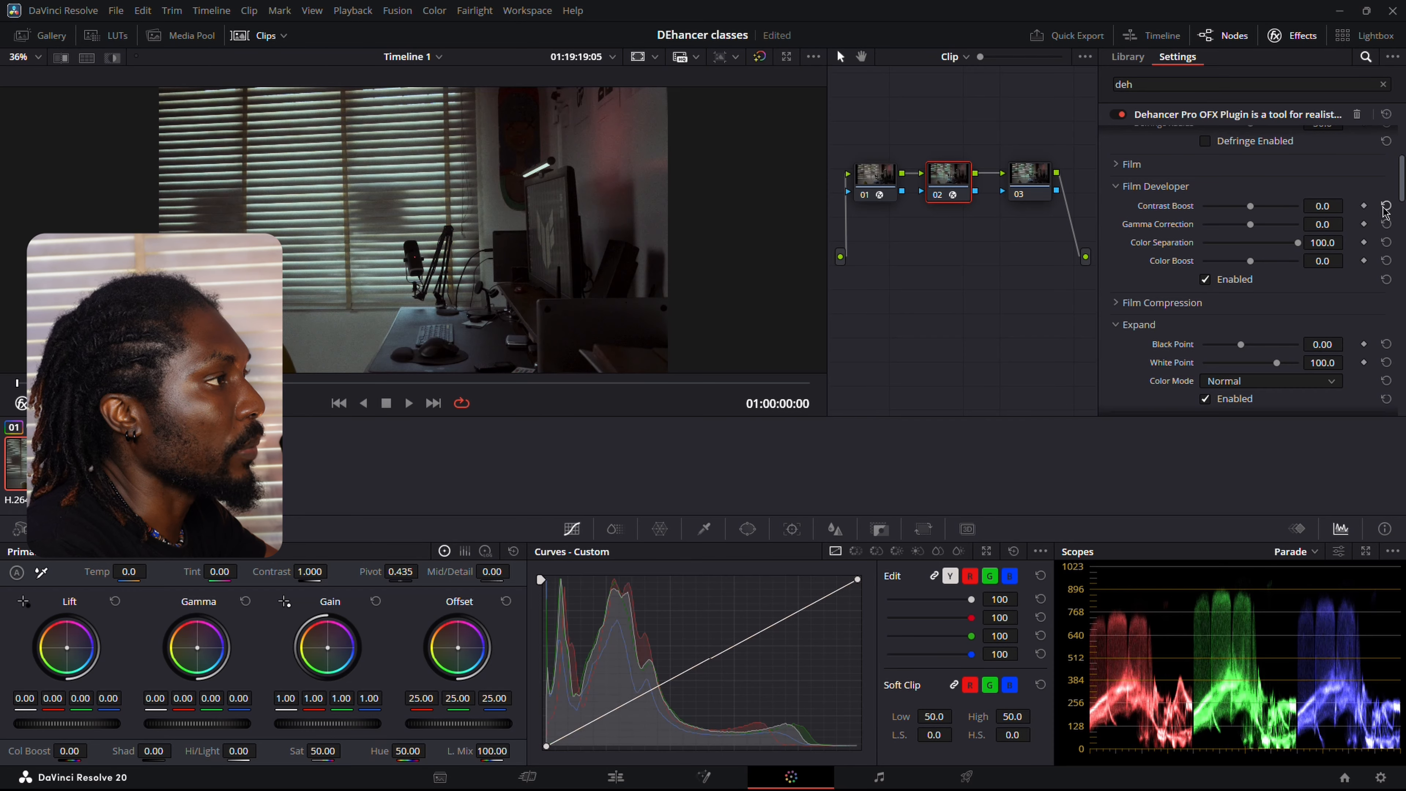
# - Look over the Film Compression, Expand and Print settings, and raise the Film Grain amount to 51.9
pyautogui.click(1115, 304)
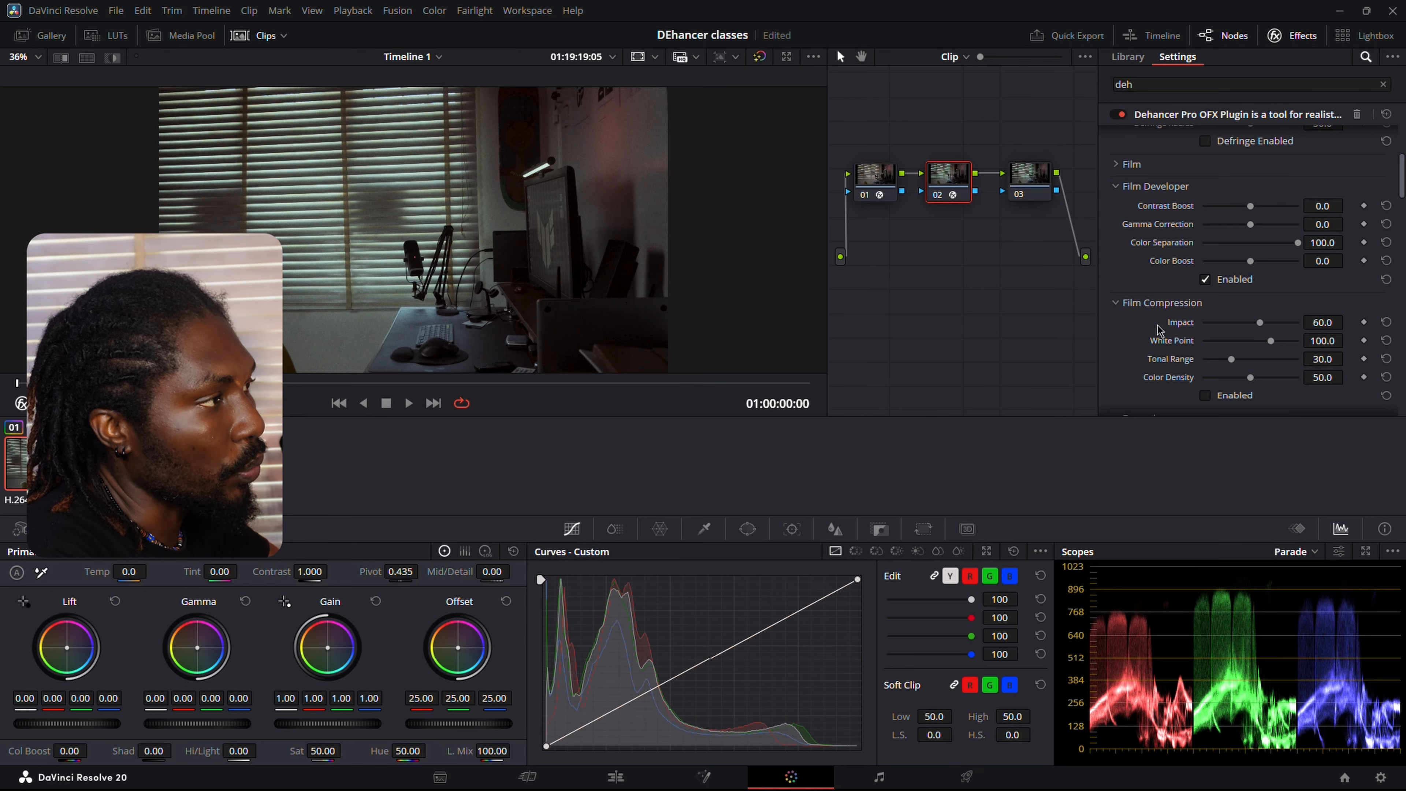
pyautogui.scroll(-3, 1158, 330)
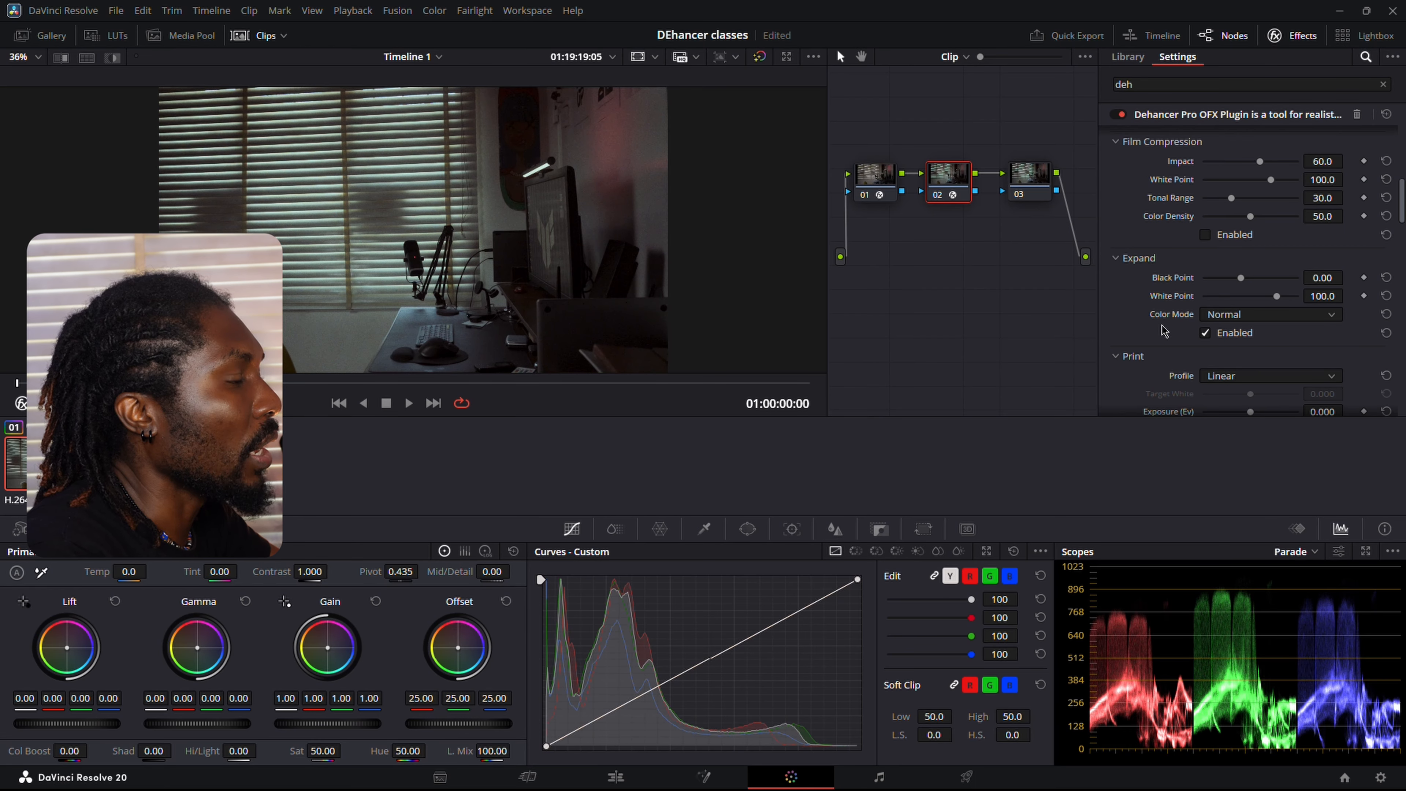
pyautogui.scroll(-3, 1162, 330)
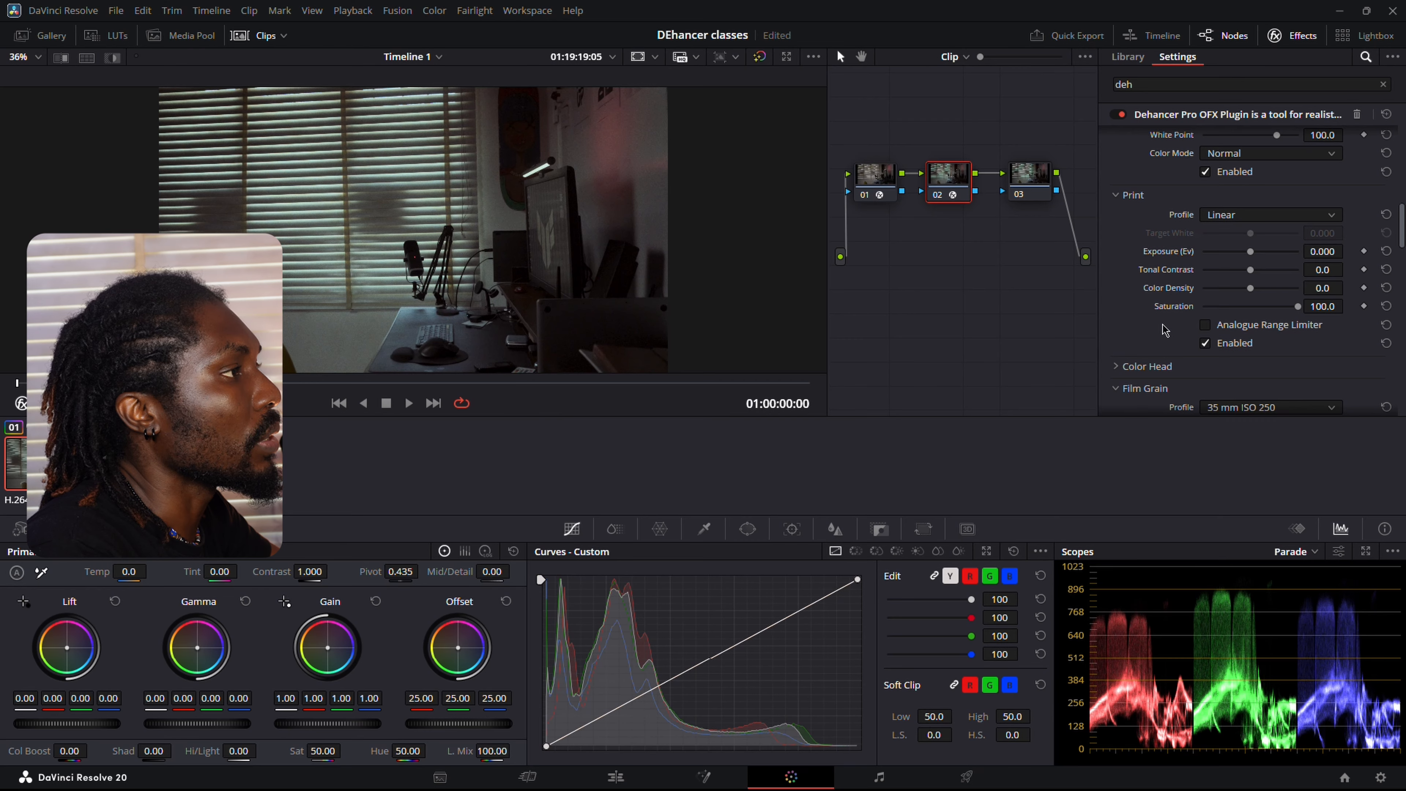
pyautogui.scroll(-3, 1162, 331)
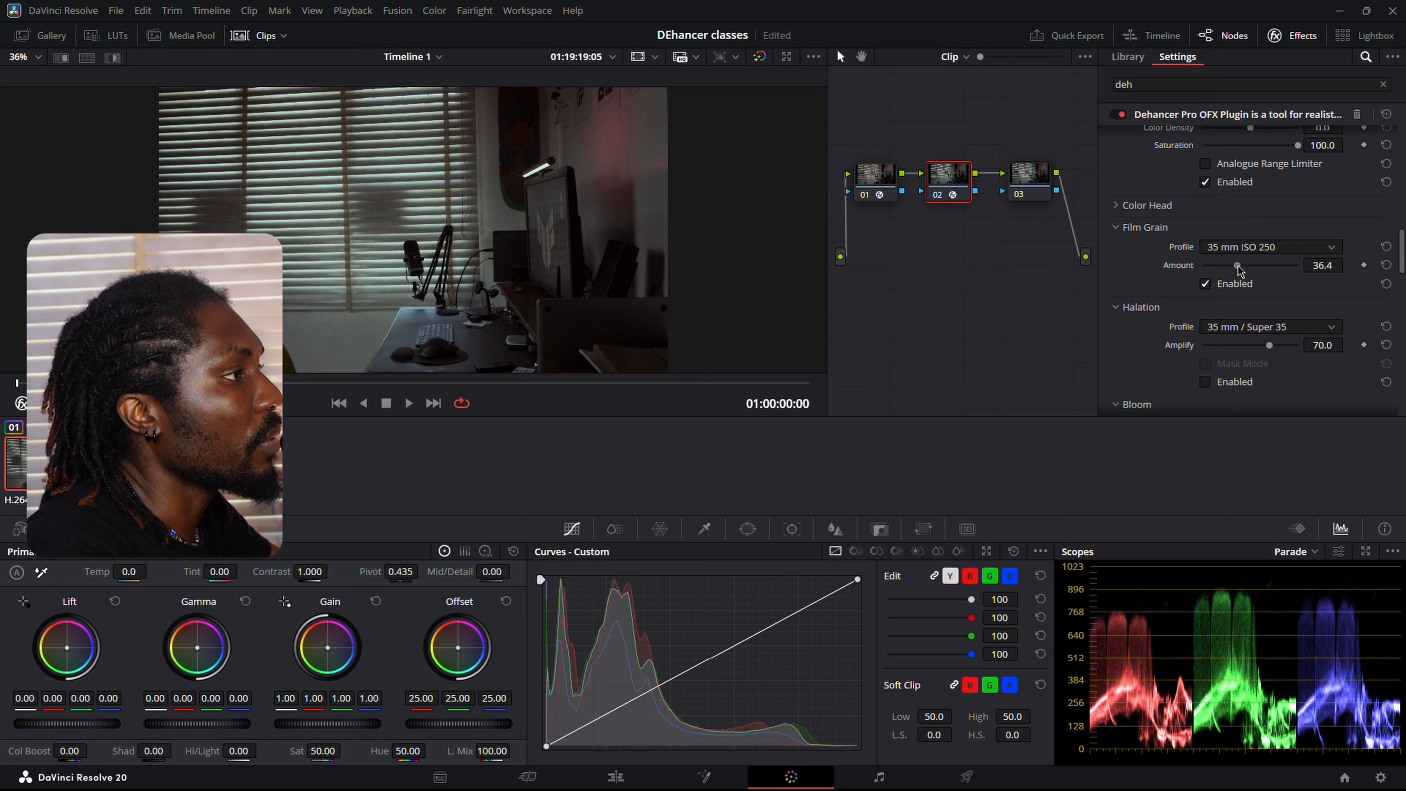
pyautogui.moveTo(1237, 269); pyautogui.dragTo(1254, 270)
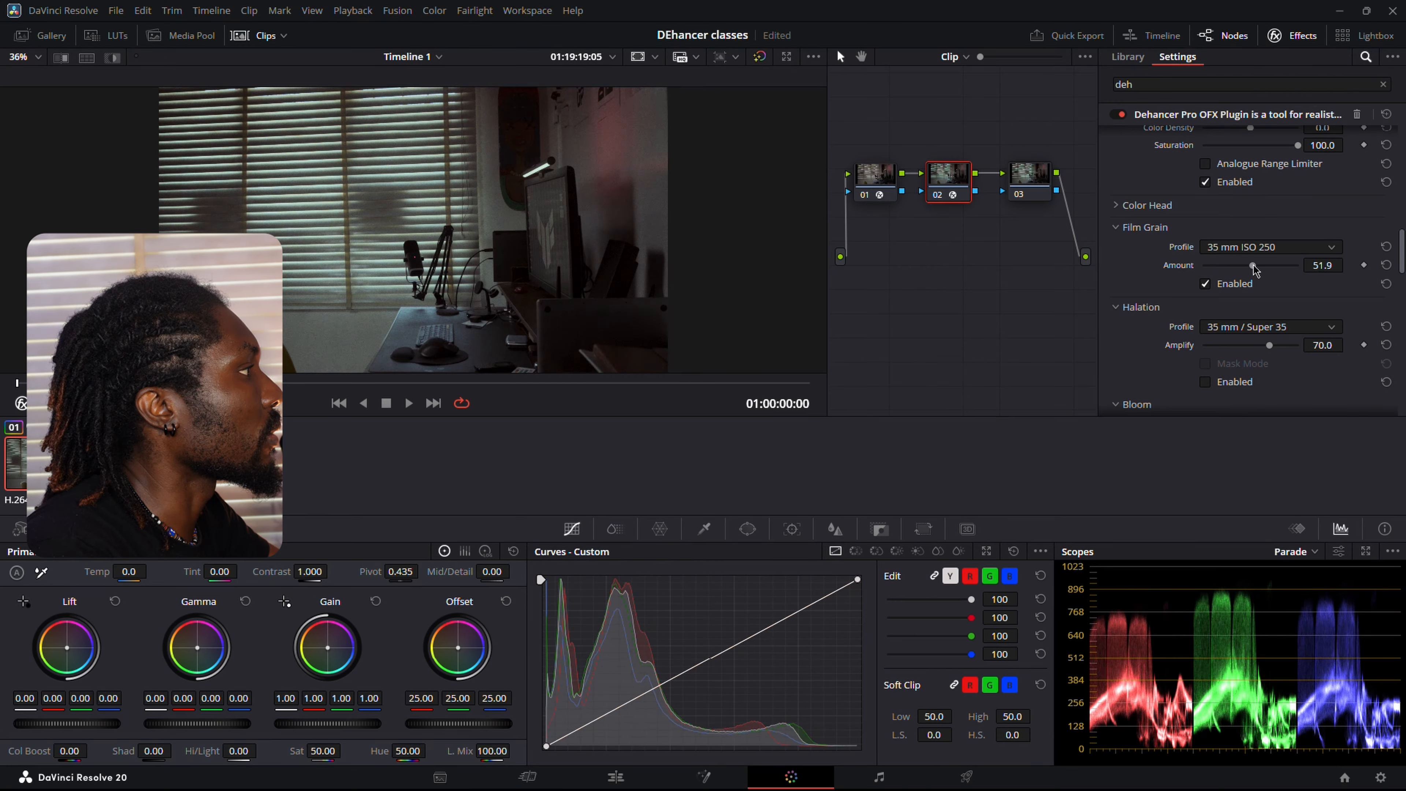
# - Enable Halation and set its profile to 65 mm / 70 mm
pyautogui.click(1205, 382)
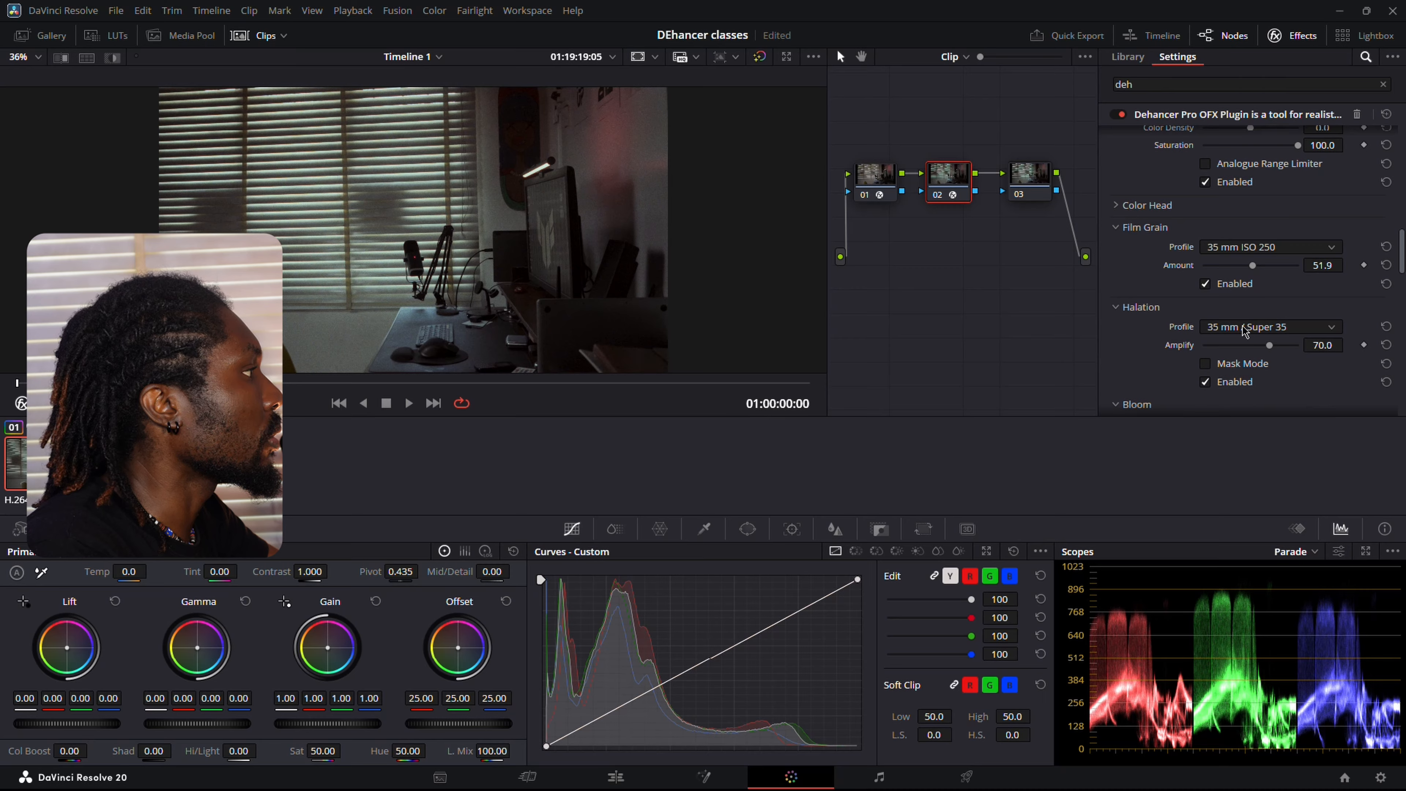
pyautogui.moveTo(1270, 346); pyautogui.dragTo(1273, 348)
pyautogui.click(1267, 329)
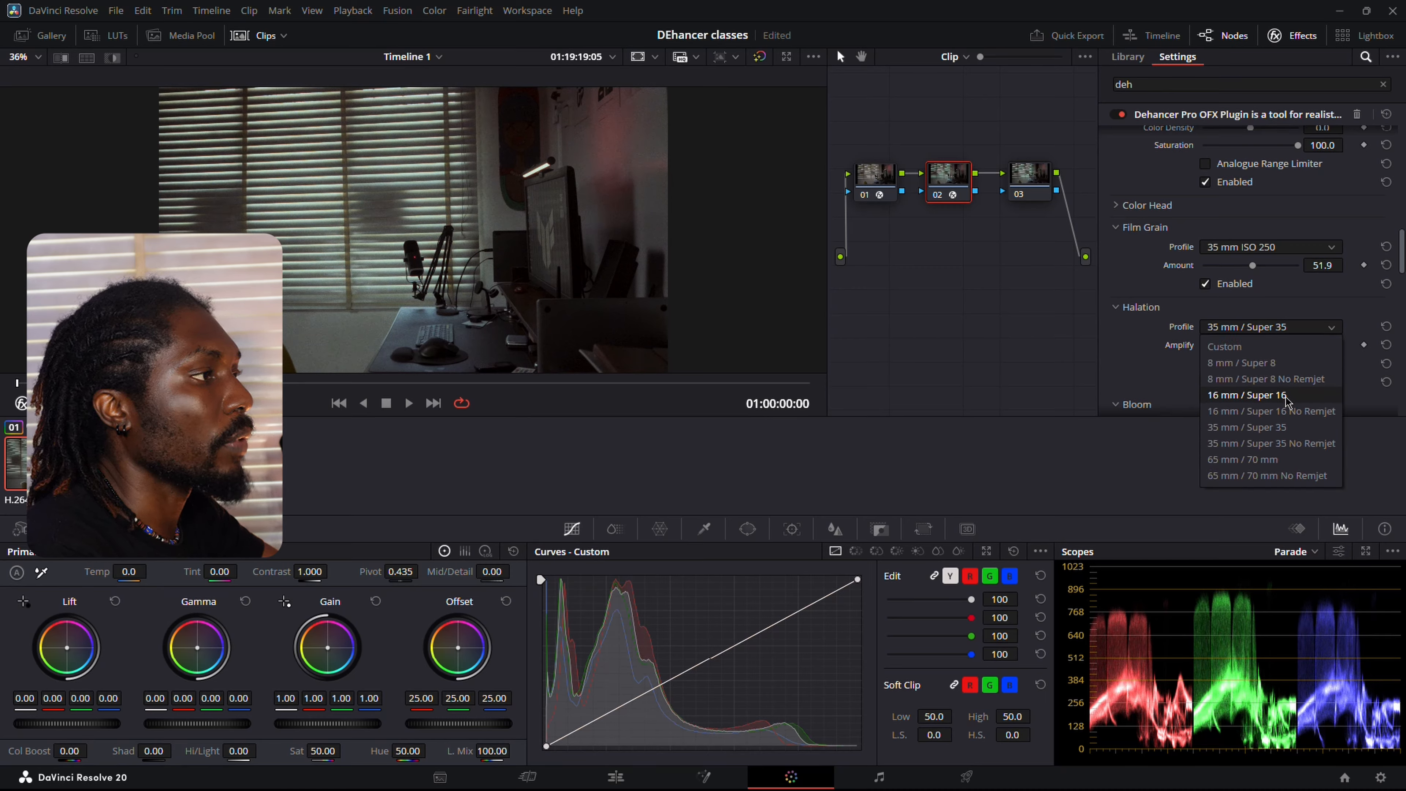
pyautogui.click(1281, 459)
# - Try the 35 mm ISO 50 profile for Film Grain and switch back to 35 mm ISO 250
pyautogui.click(1292, 255)
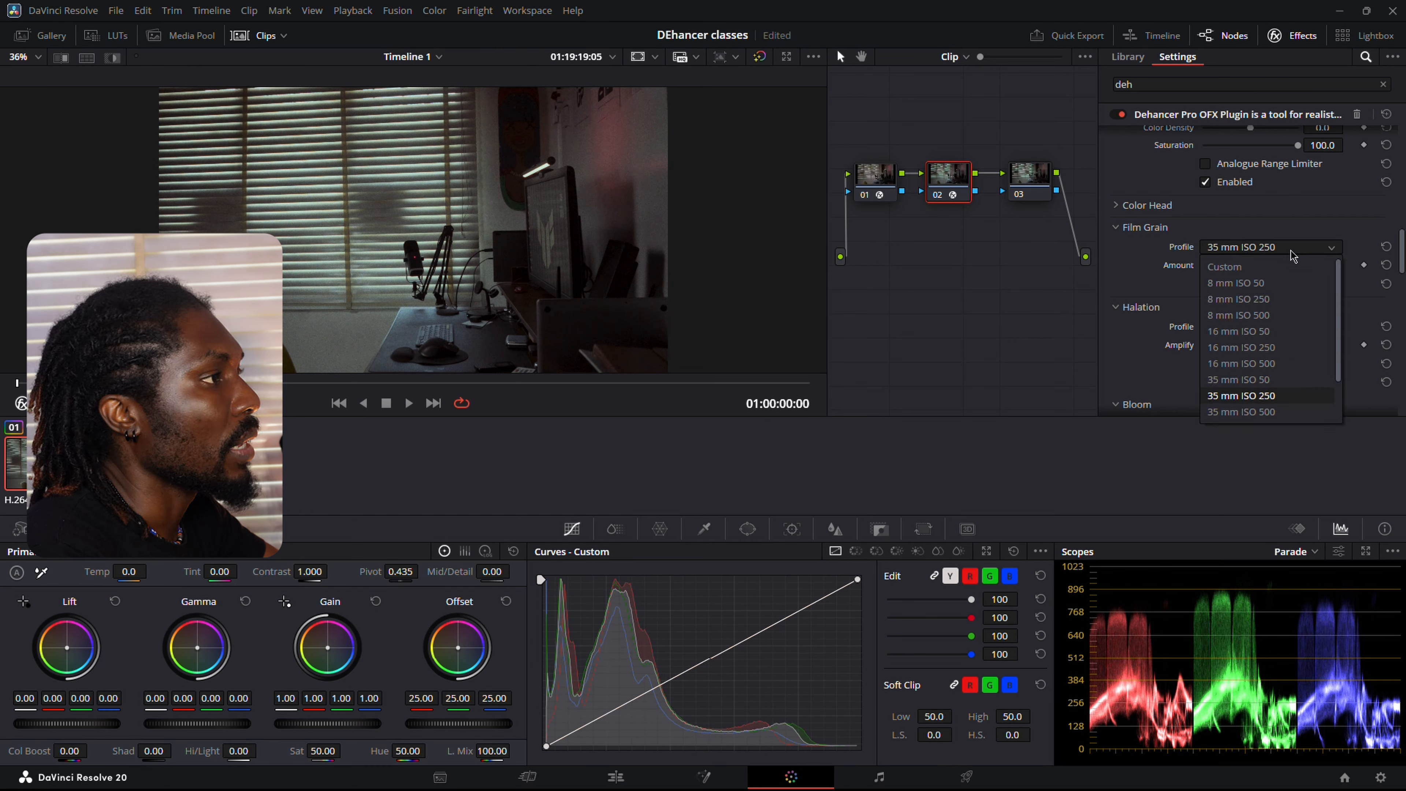
pyautogui.click(1298, 394)
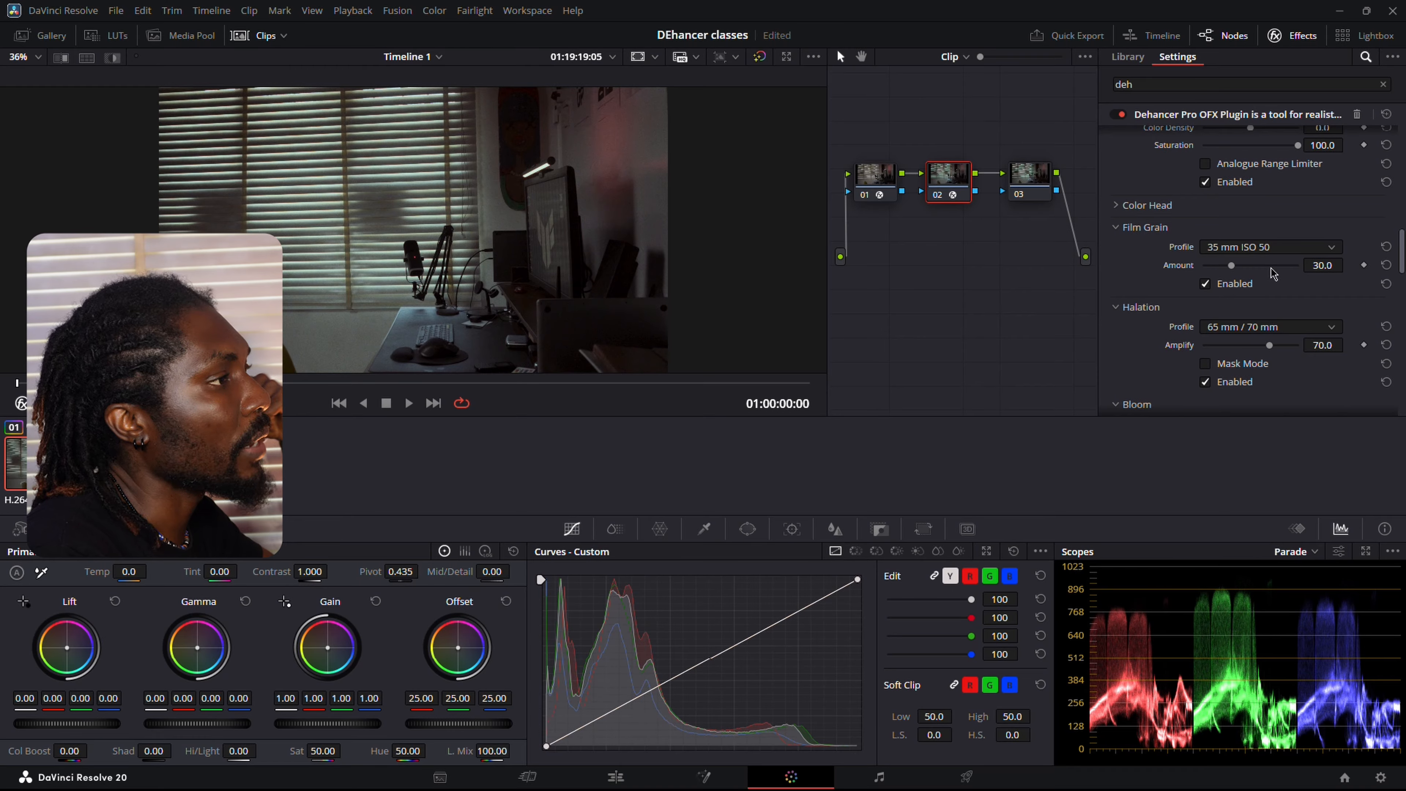
pyautogui.click(1274, 247)
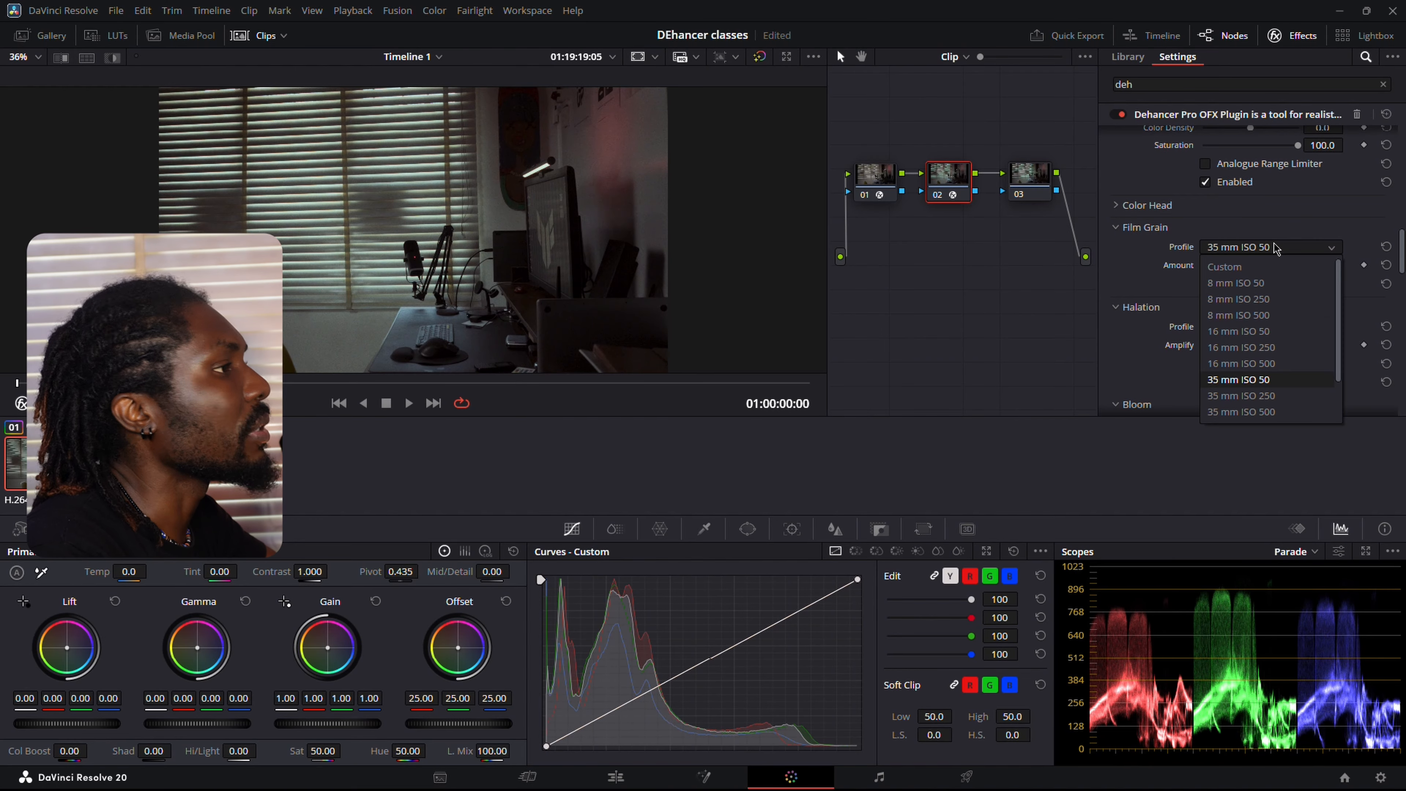
pyautogui.click(1278, 395)
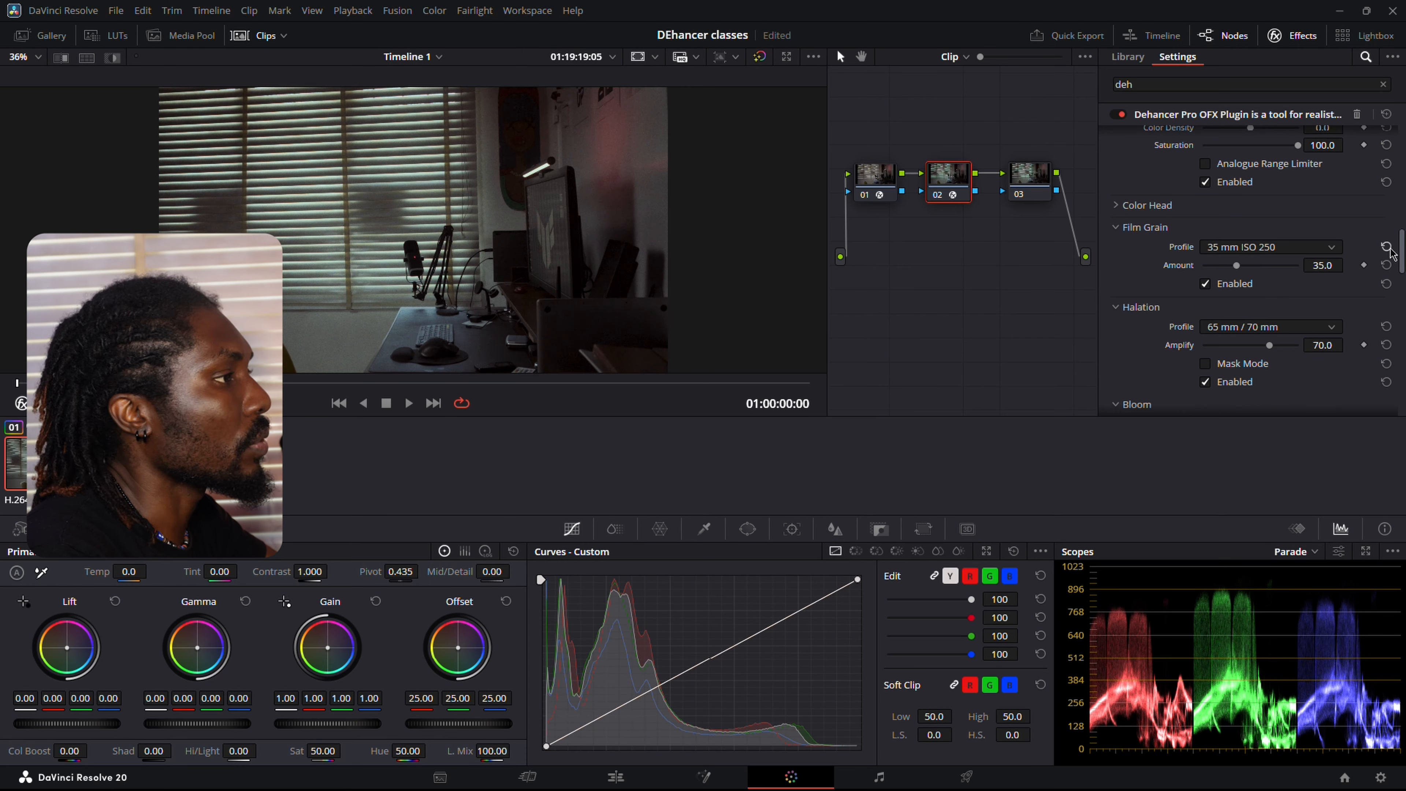
# - Enable Bloom with an Amplify value of 58.9 and play the clip to check the effect
pyautogui.scroll(-5, 1389, 251)
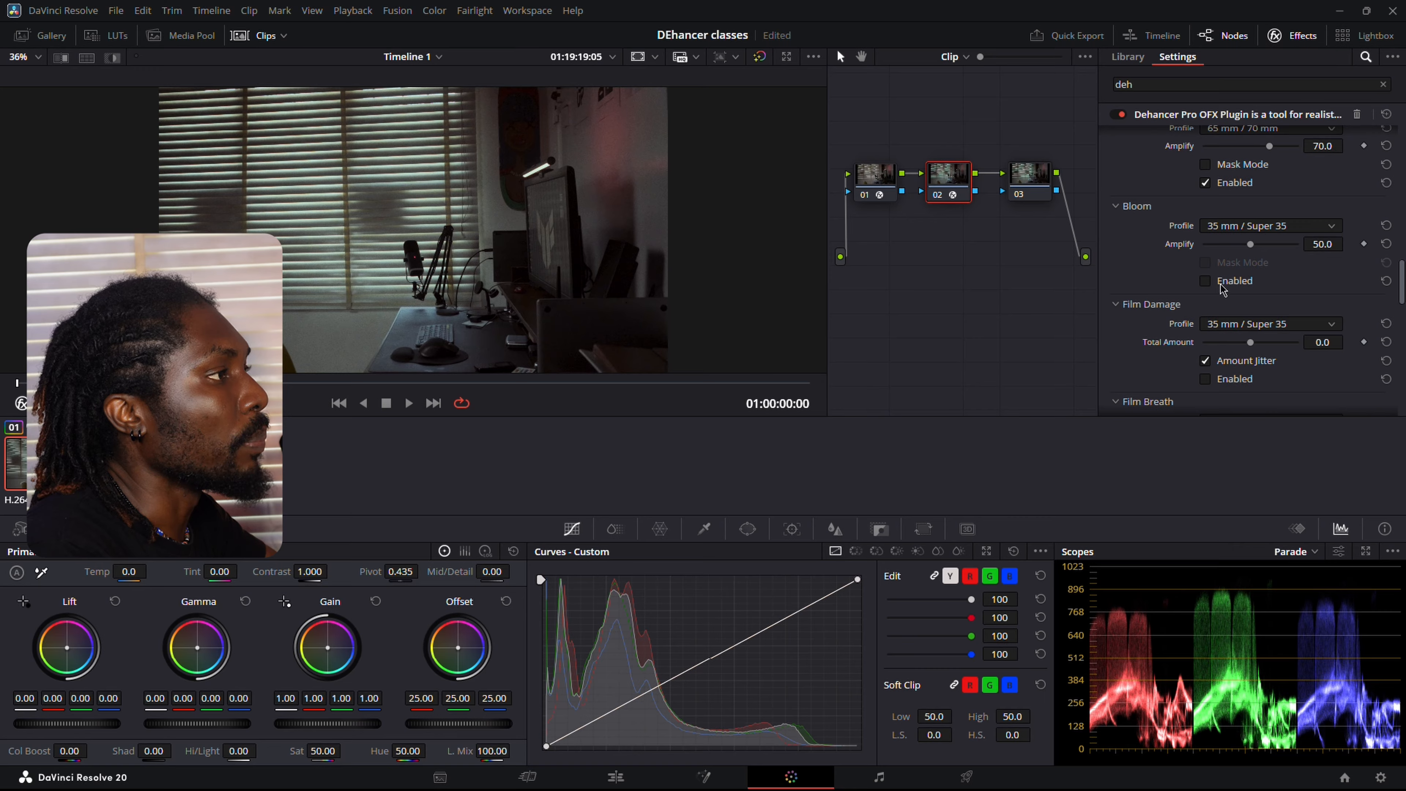
pyautogui.click(1204, 281)
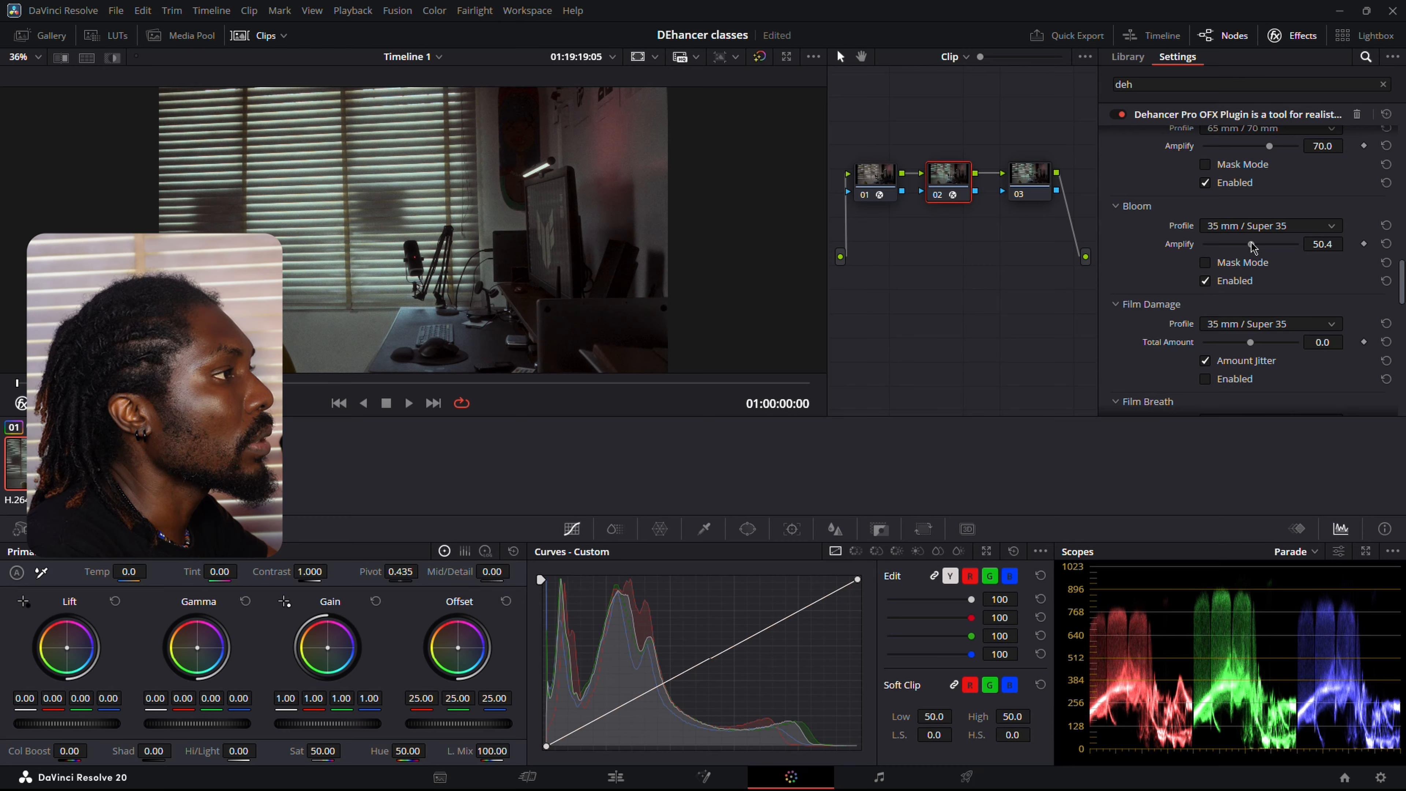
pyautogui.moveTo(1250, 244); pyautogui.dragTo(1259, 247)
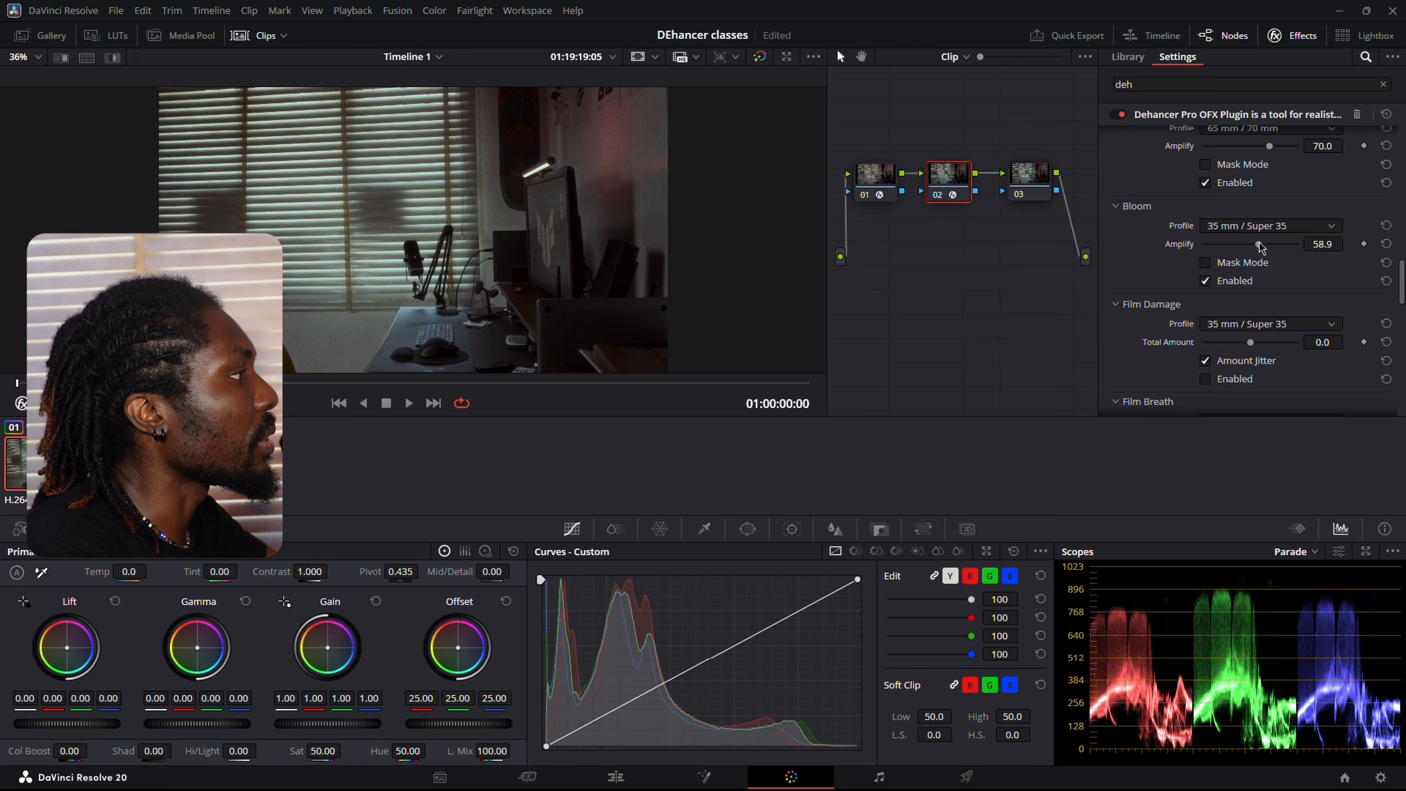
pyautogui.press('space')
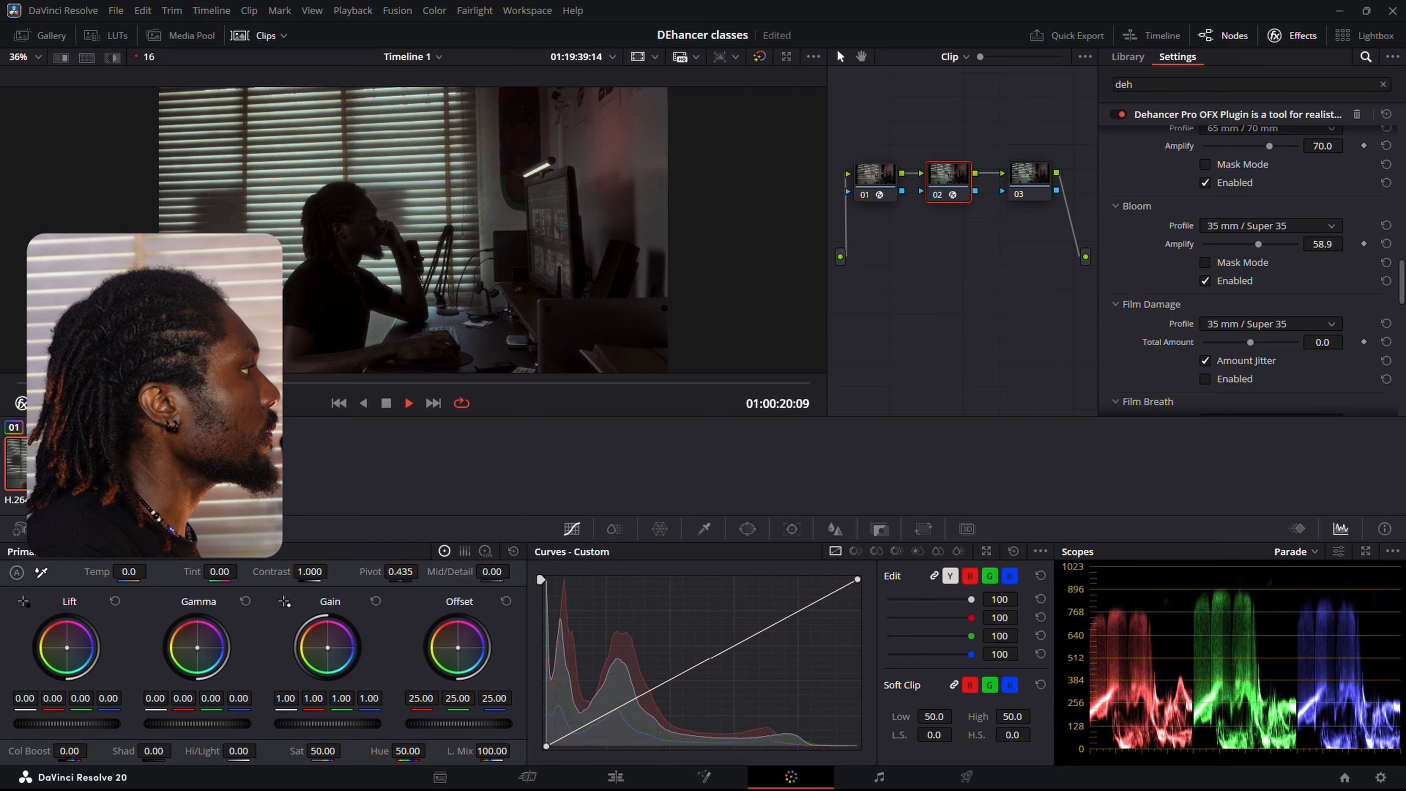
pyautogui.press('space')
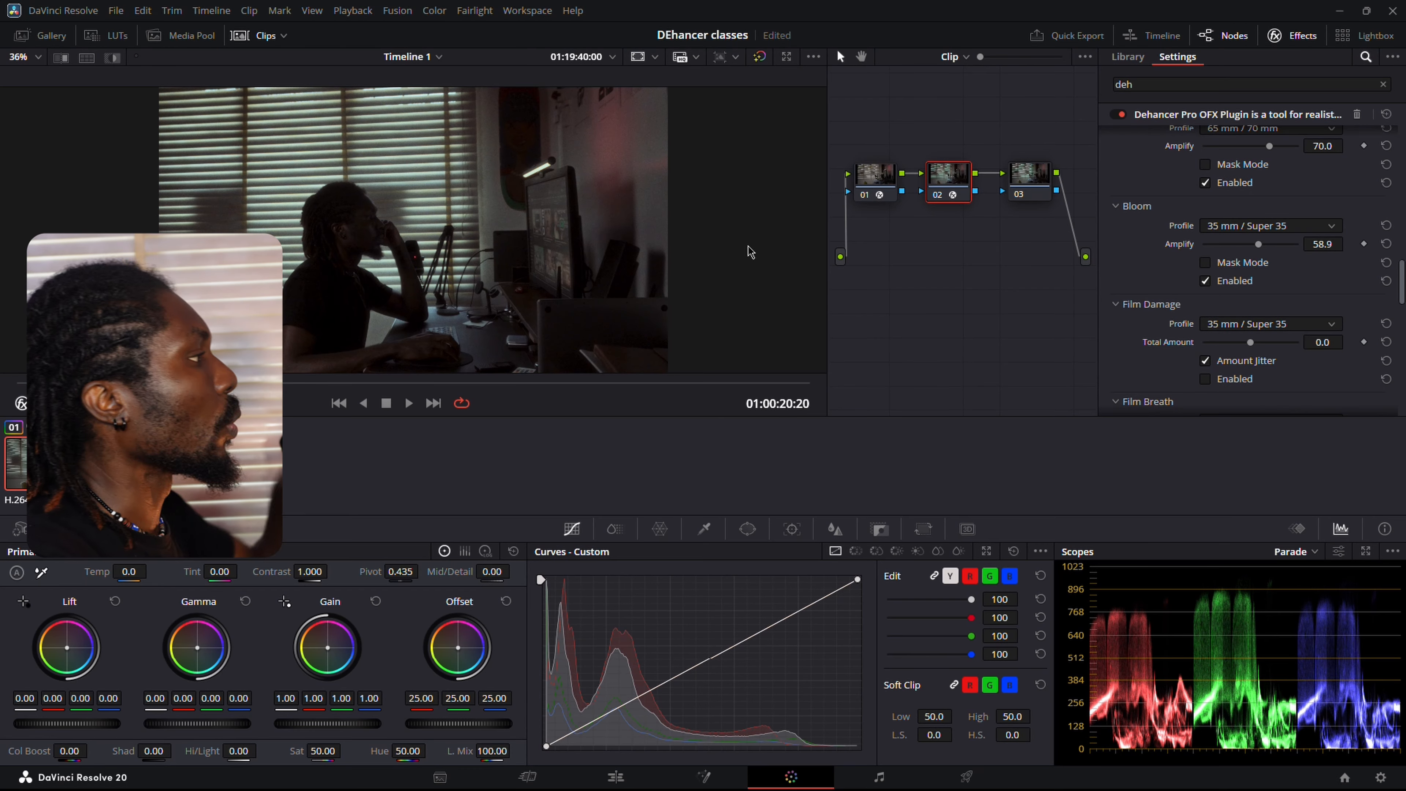
# - Enable Film Damage with a Total Amount of 32.2 and review the clip's playback, including at full screen
pyautogui.click(1205, 380)
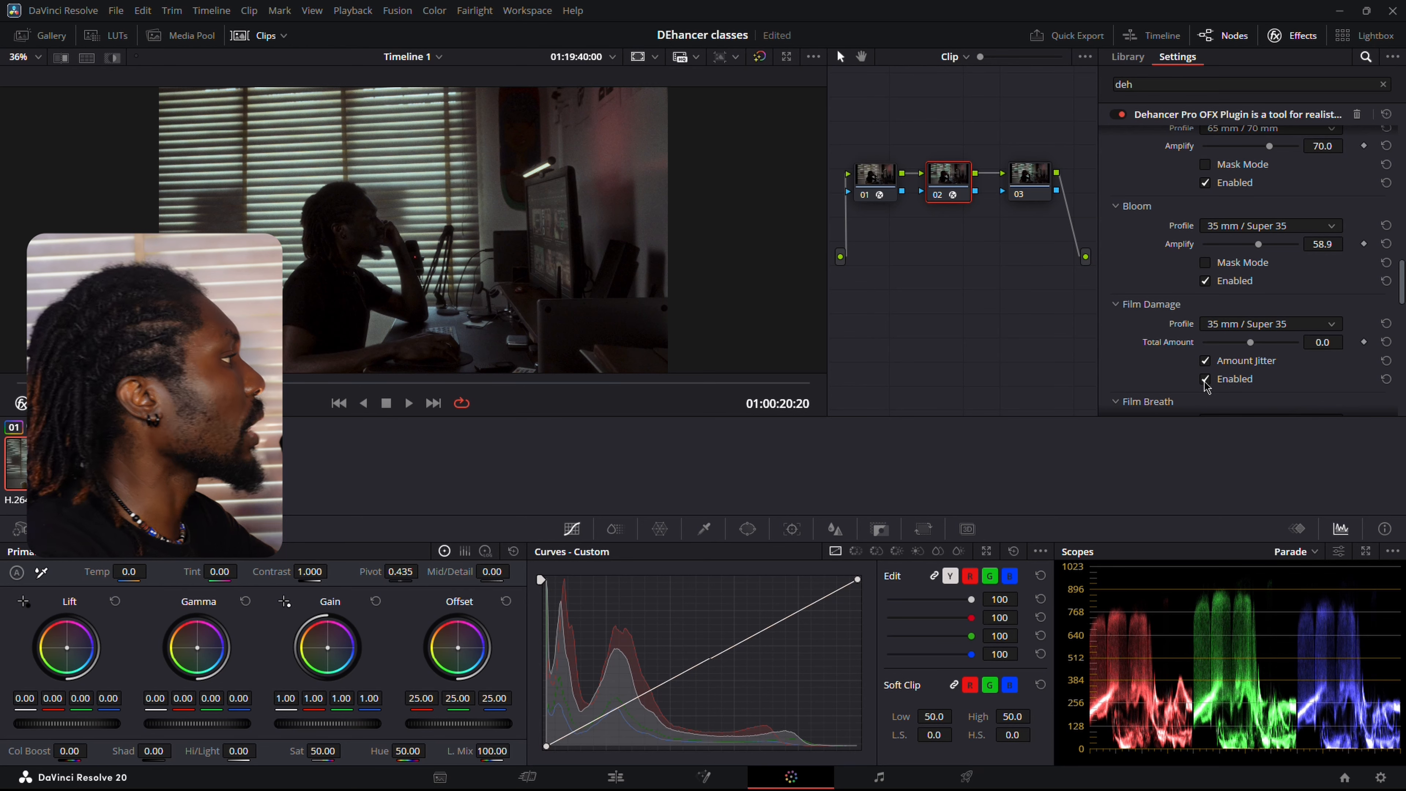
pyautogui.press('space')
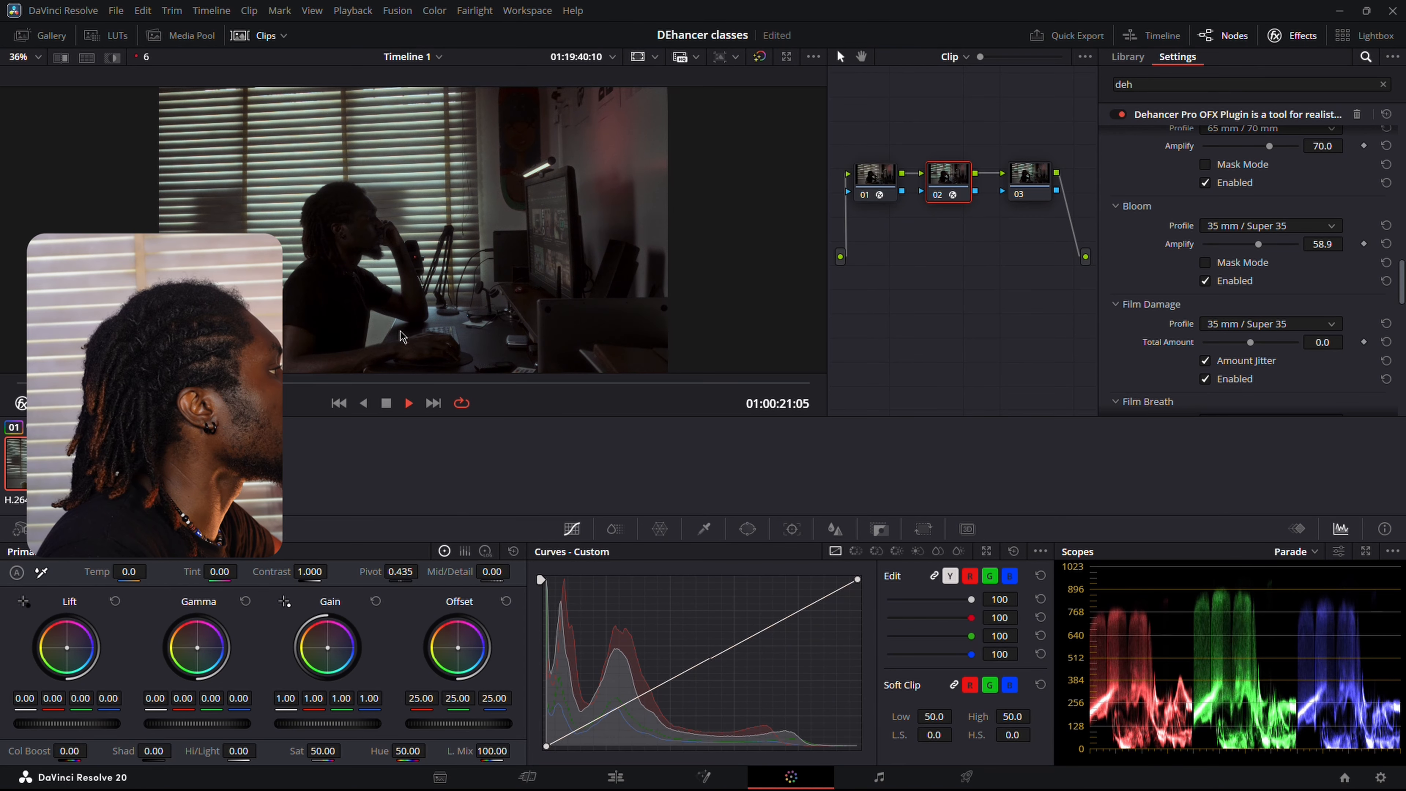
pyautogui.press('space')
pyautogui.moveTo(1251, 343); pyautogui.dragTo(1284, 346)
pyautogui.press('space')
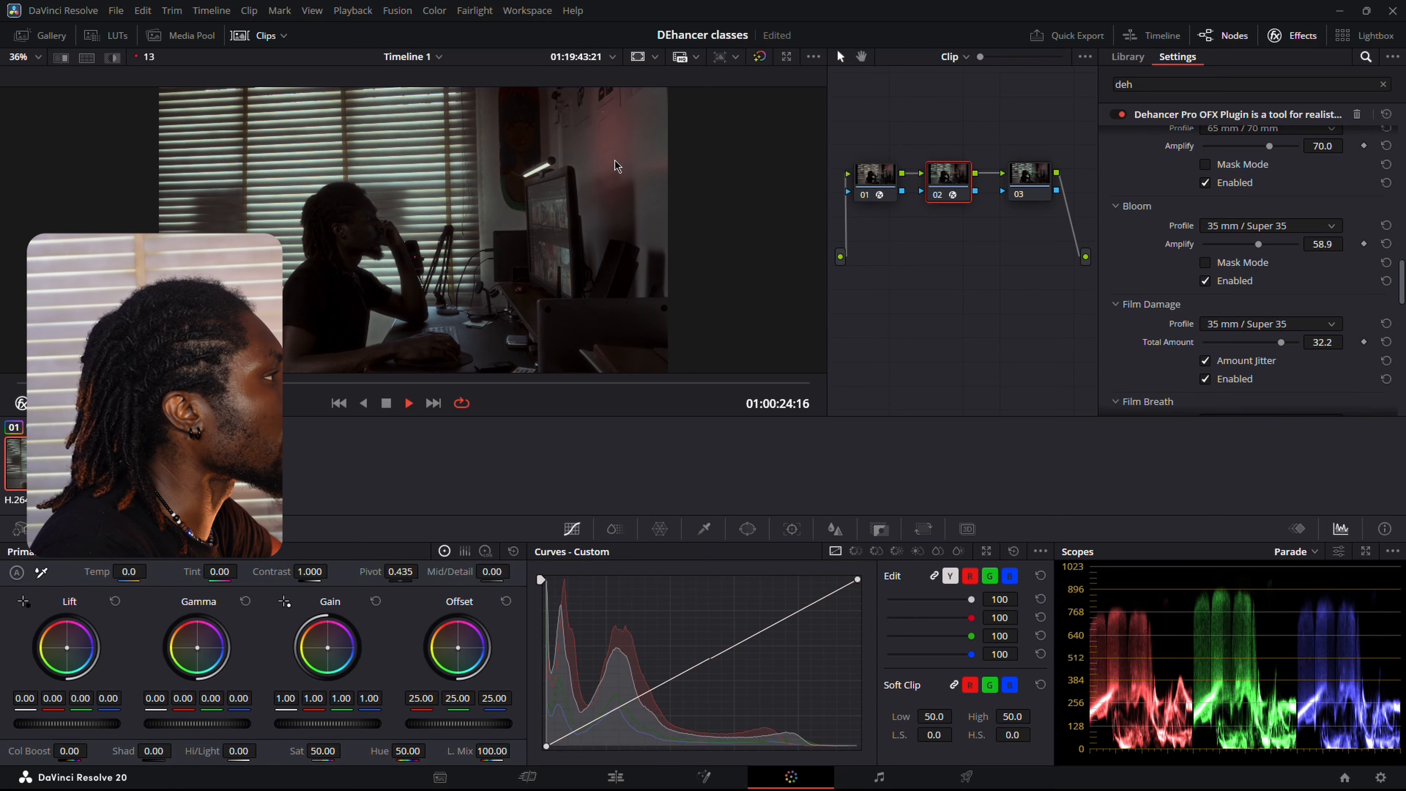
pyautogui.press('space')
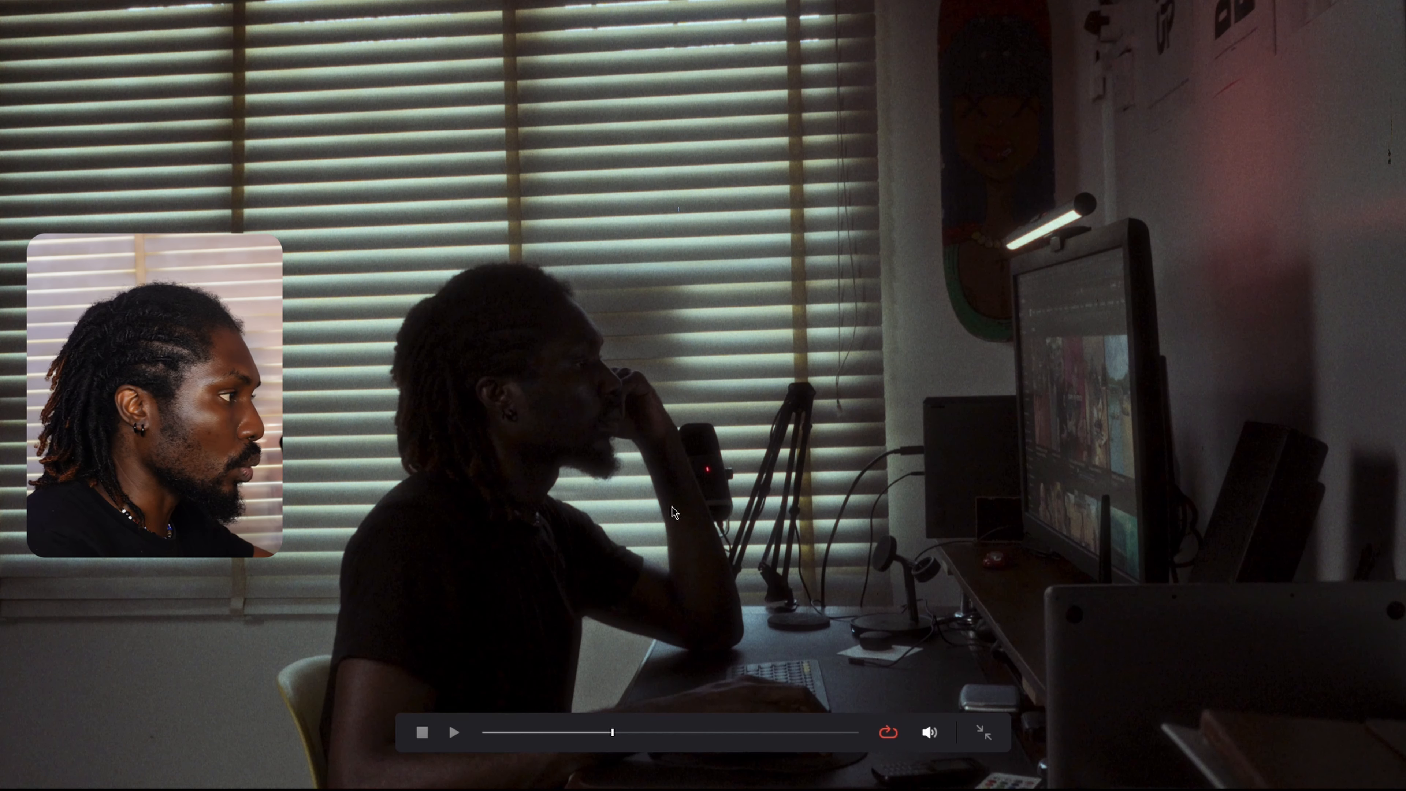
pyautogui.click(978, 730)
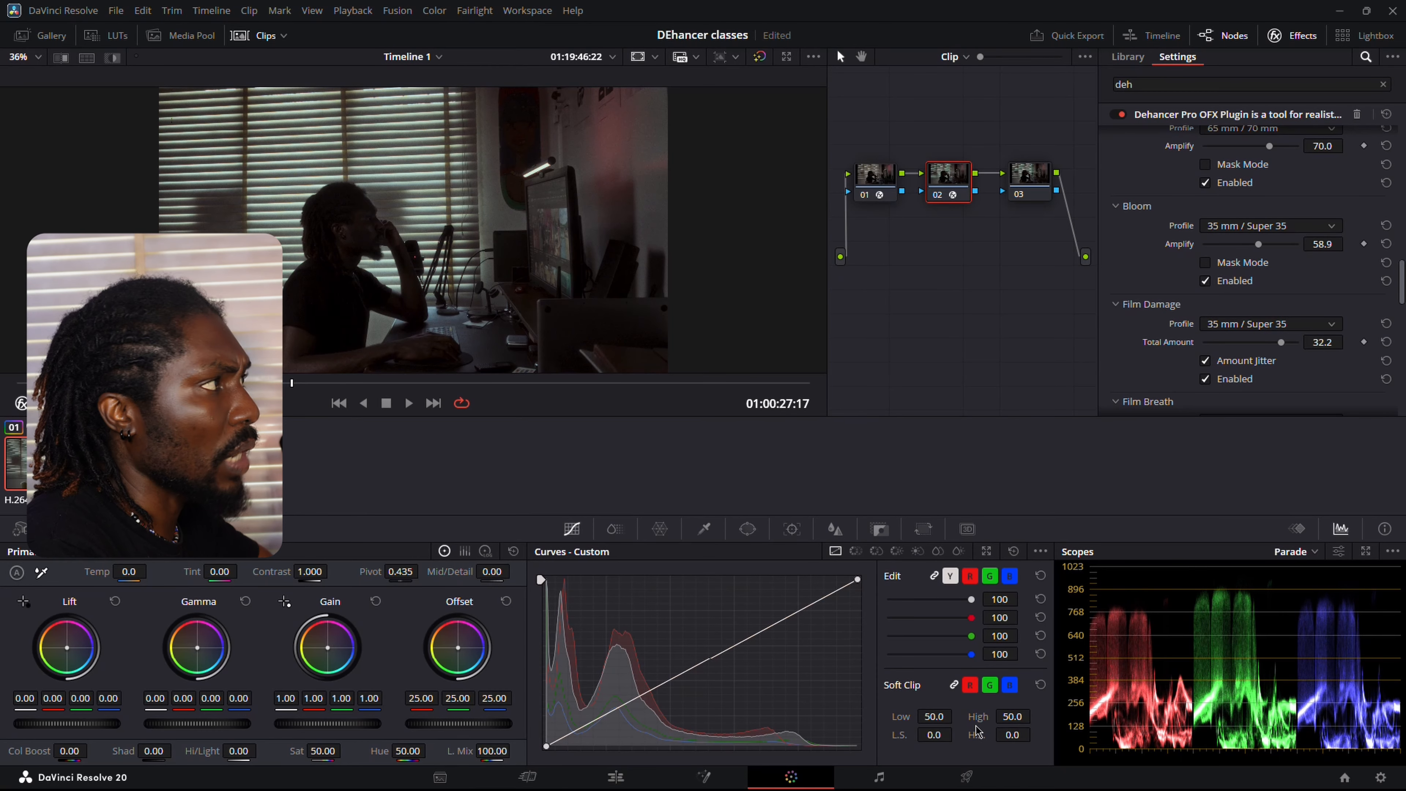
# - Enable Overscan and set its gate type to Super 8mm 1.33:1
pyautogui.moveTo(1402, 291); pyautogui.dragTo(1402, 361)
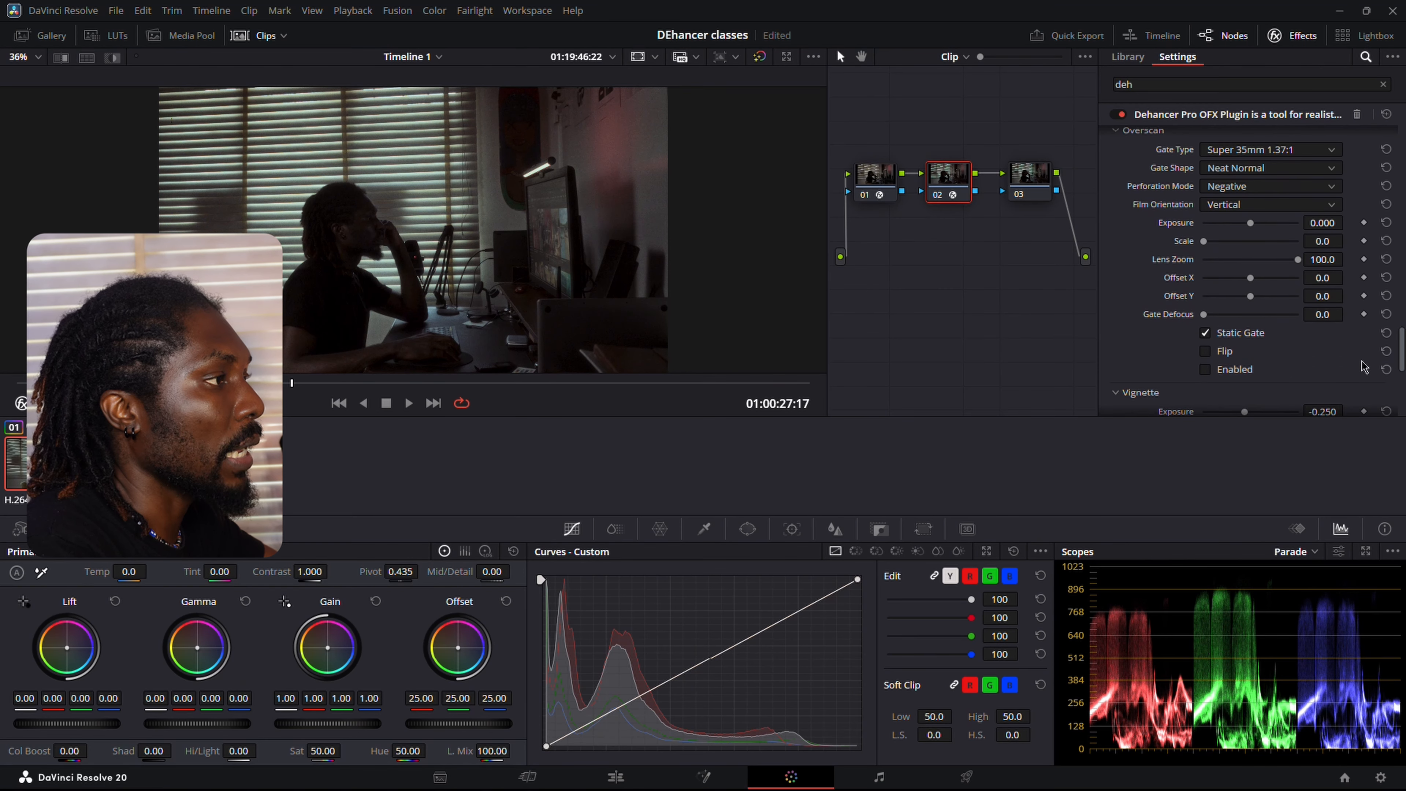
pyautogui.click(1205, 369)
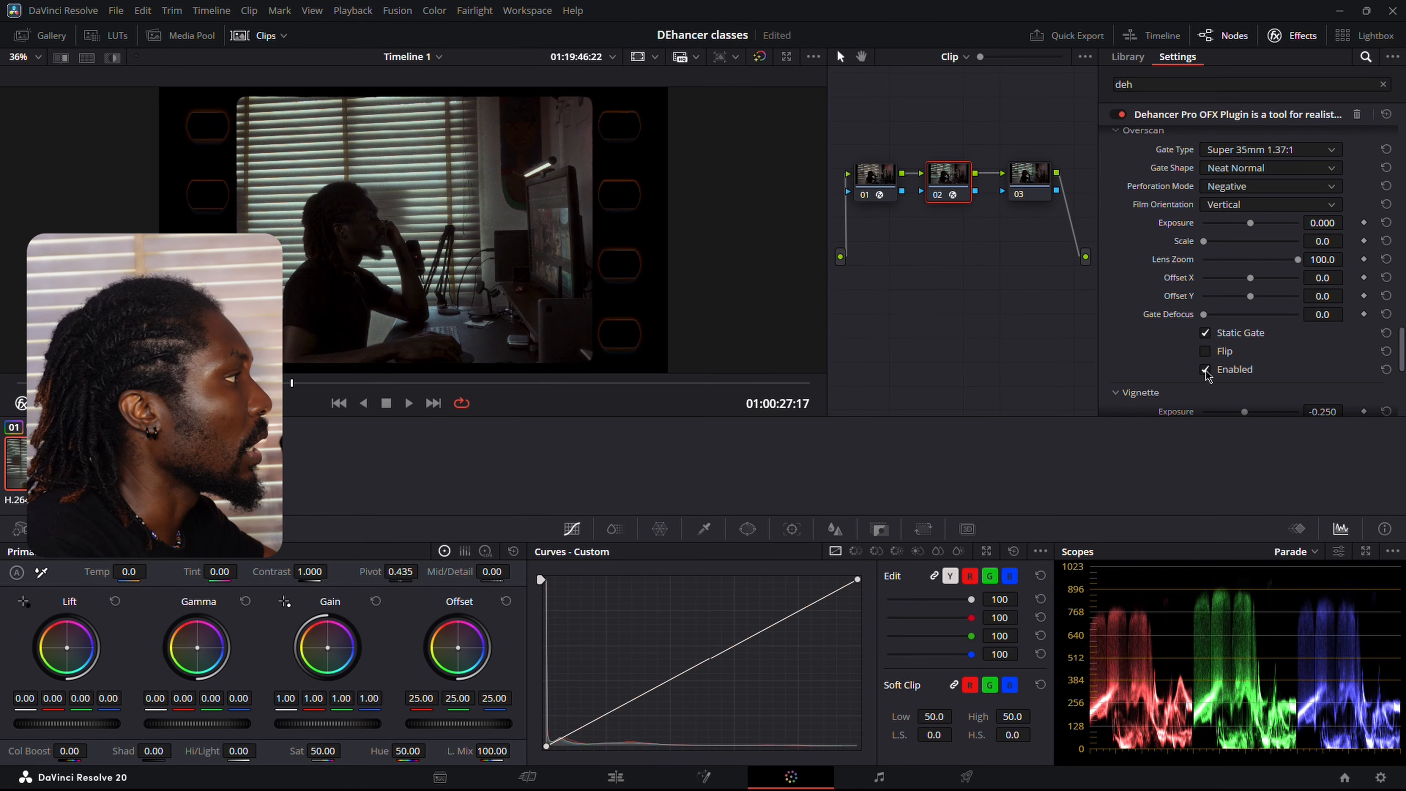
pyautogui.click(1293, 155)
pyautogui.click(1291, 170)
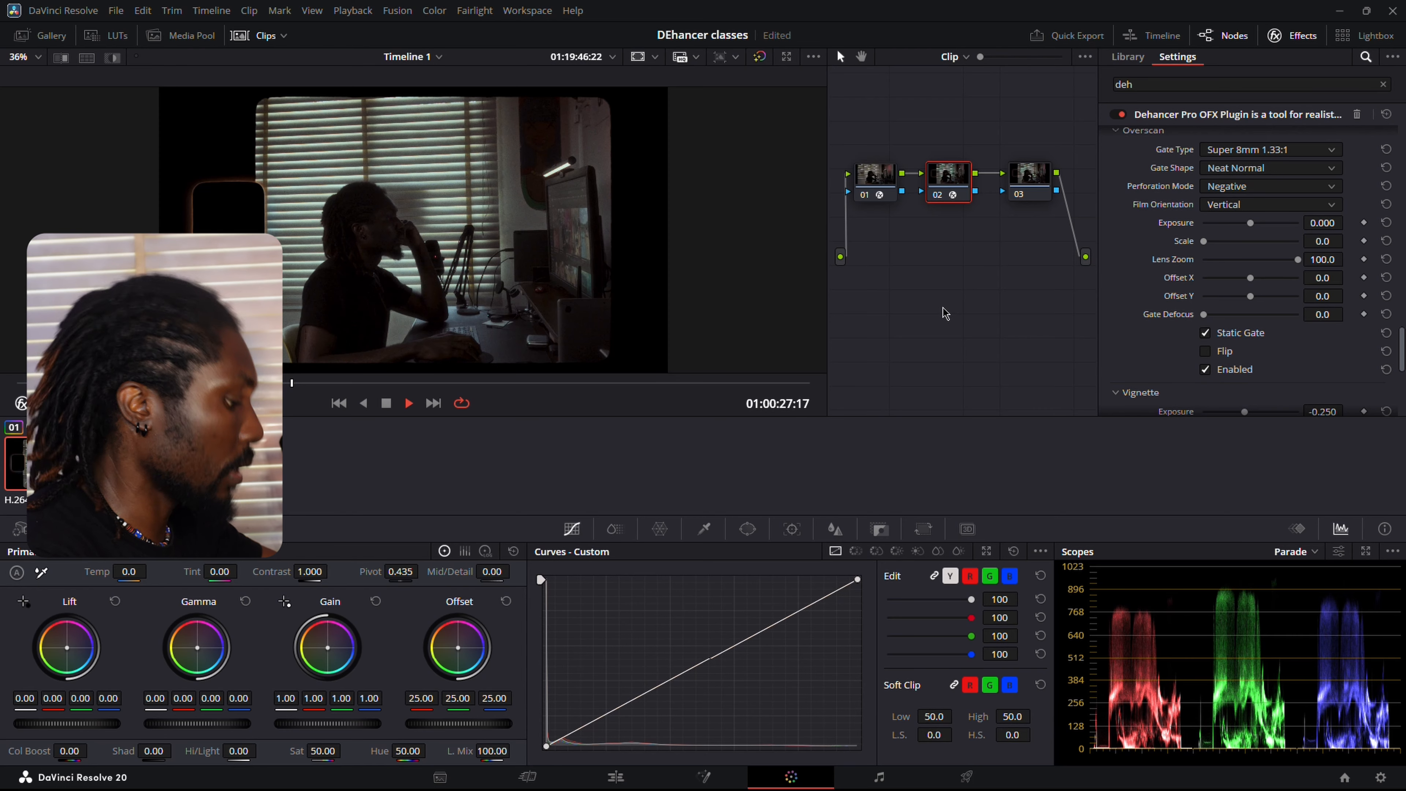
# - Play the clip with Overscan's Static Gate turned off to check the gate movement, and turn Static Gate back on
pyautogui.press('space')
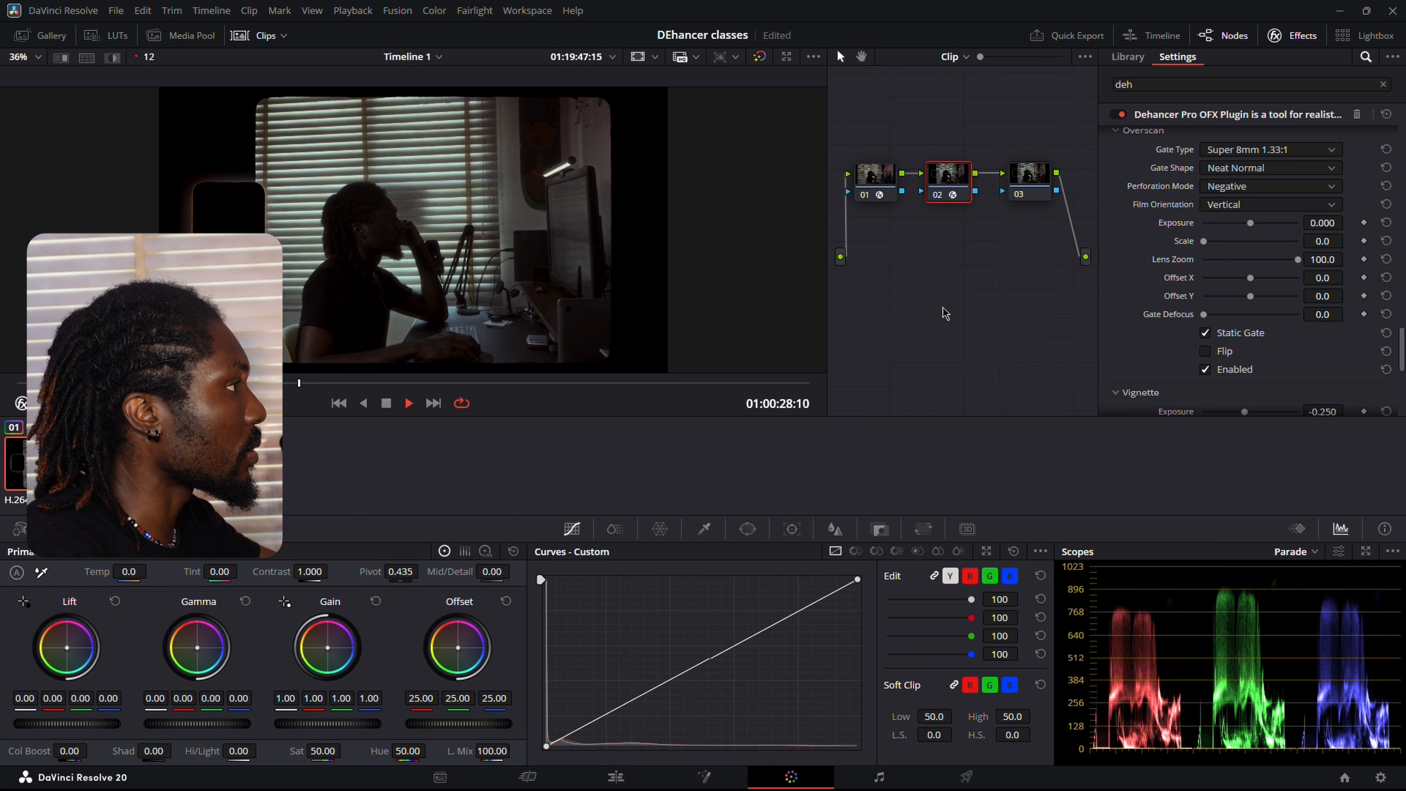
pyautogui.press('space')
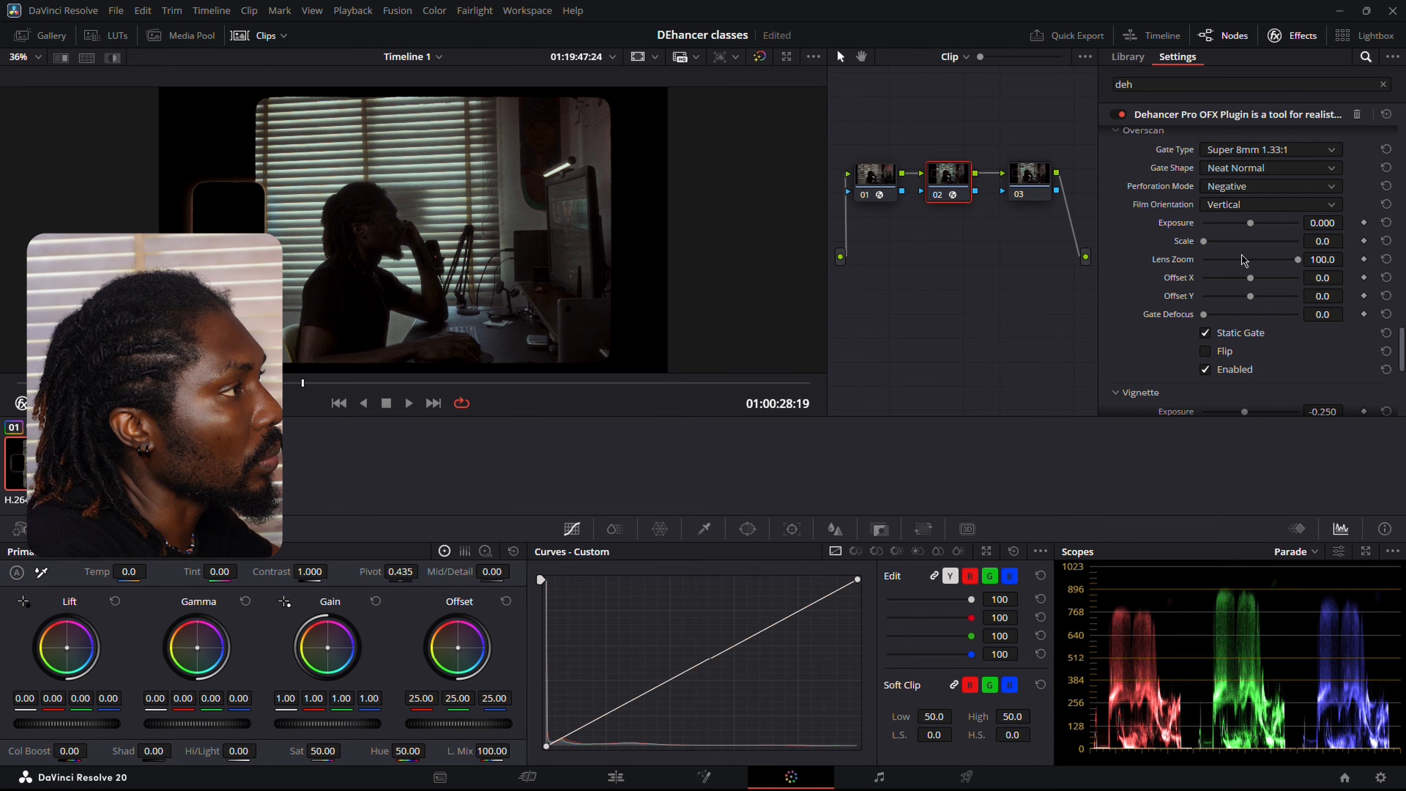
pyautogui.click(1205, 334)
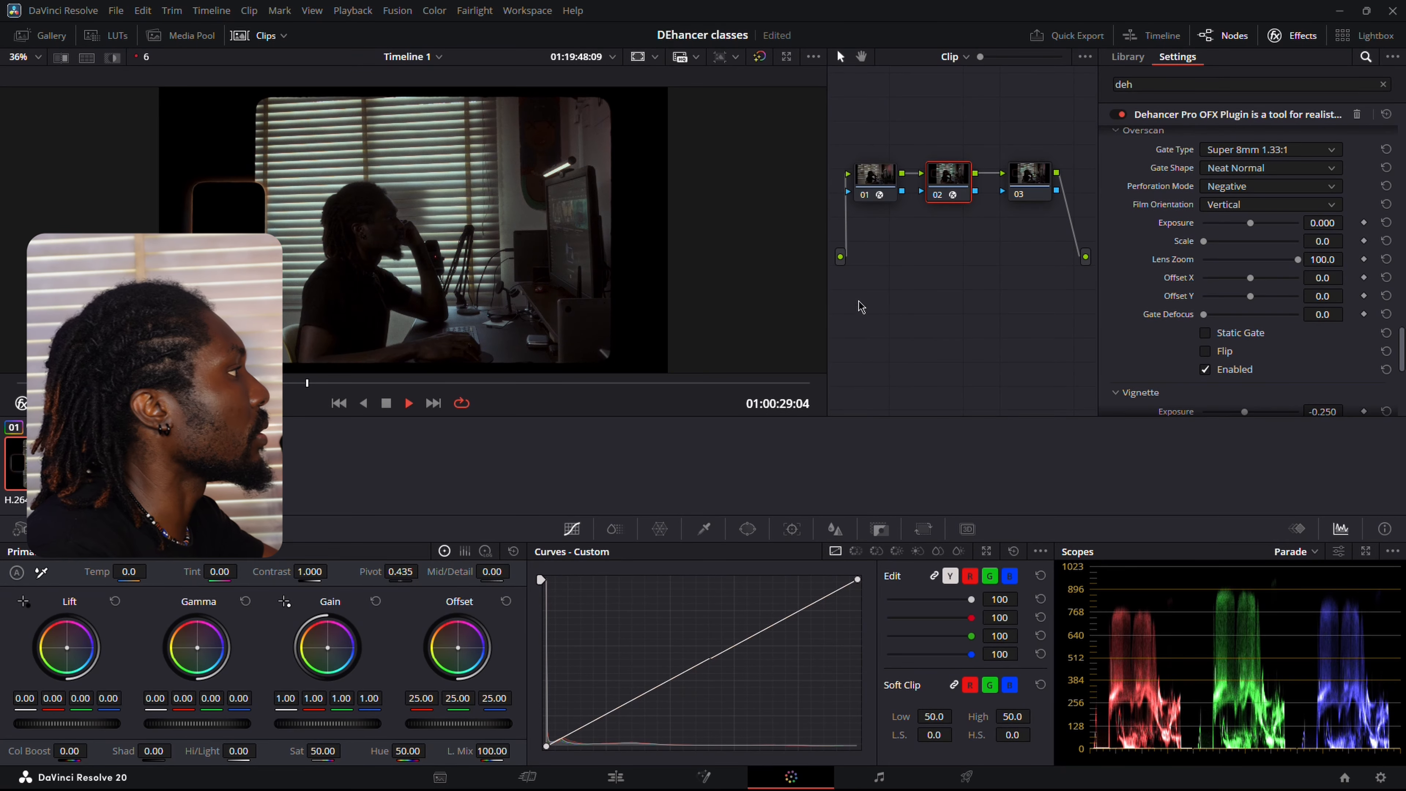
pyautogui.press('space')
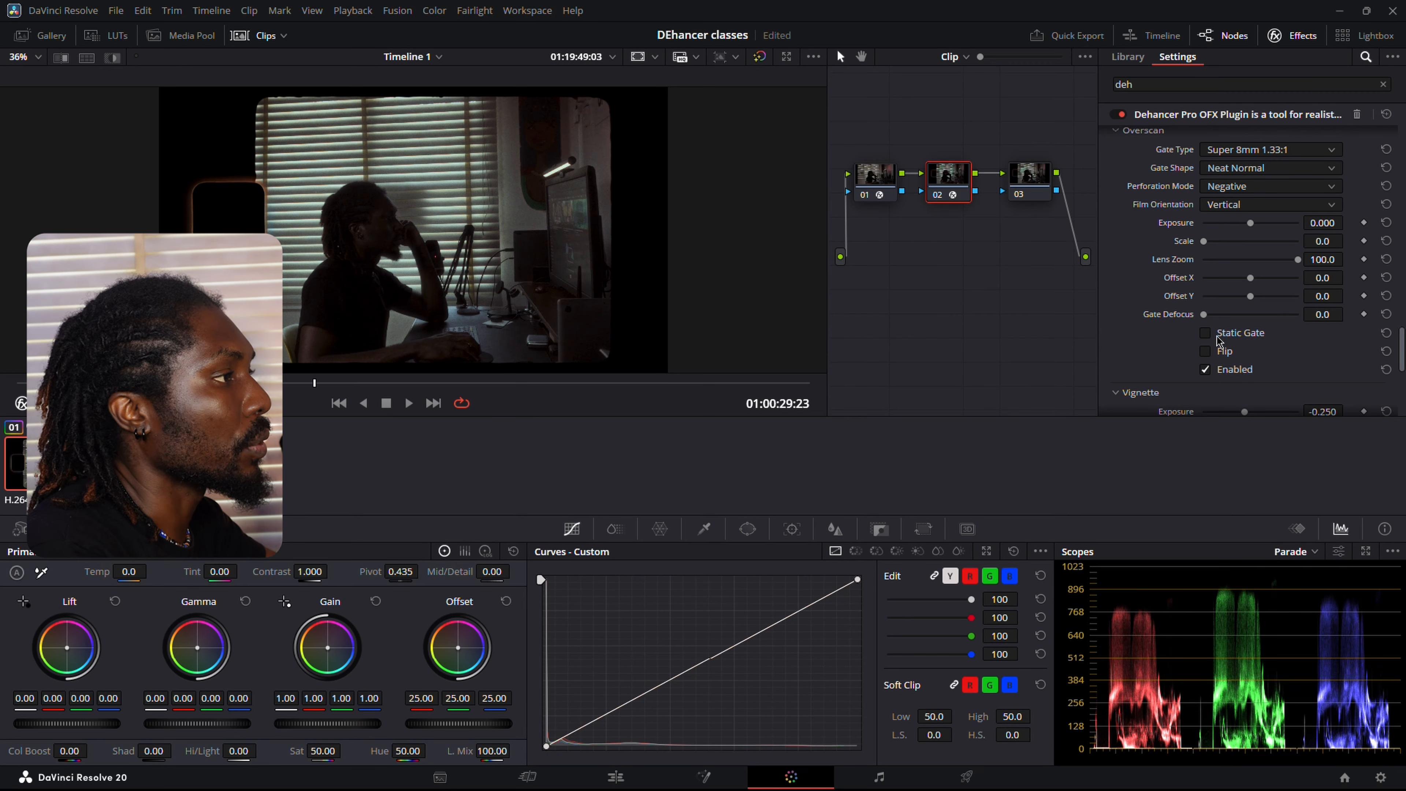
pyautogui.click(1206, 333)
# - Disable Overscan and enable the Vignette in the Dehancer settings
pyautogui.click(1206, 369)
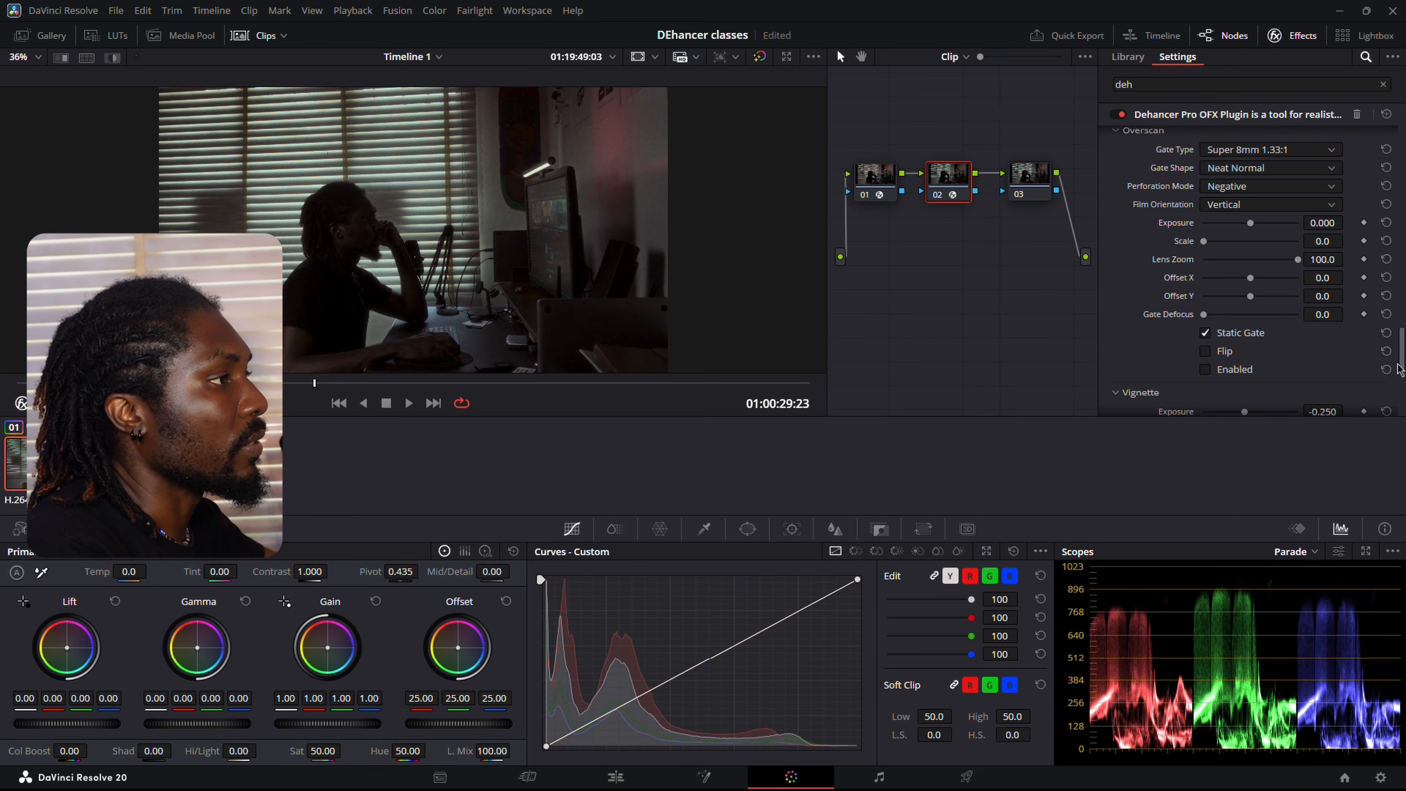
pyautogui.scroll(-3, 1400, 382)
pyautogui.scroll(-1, 1401, 390)
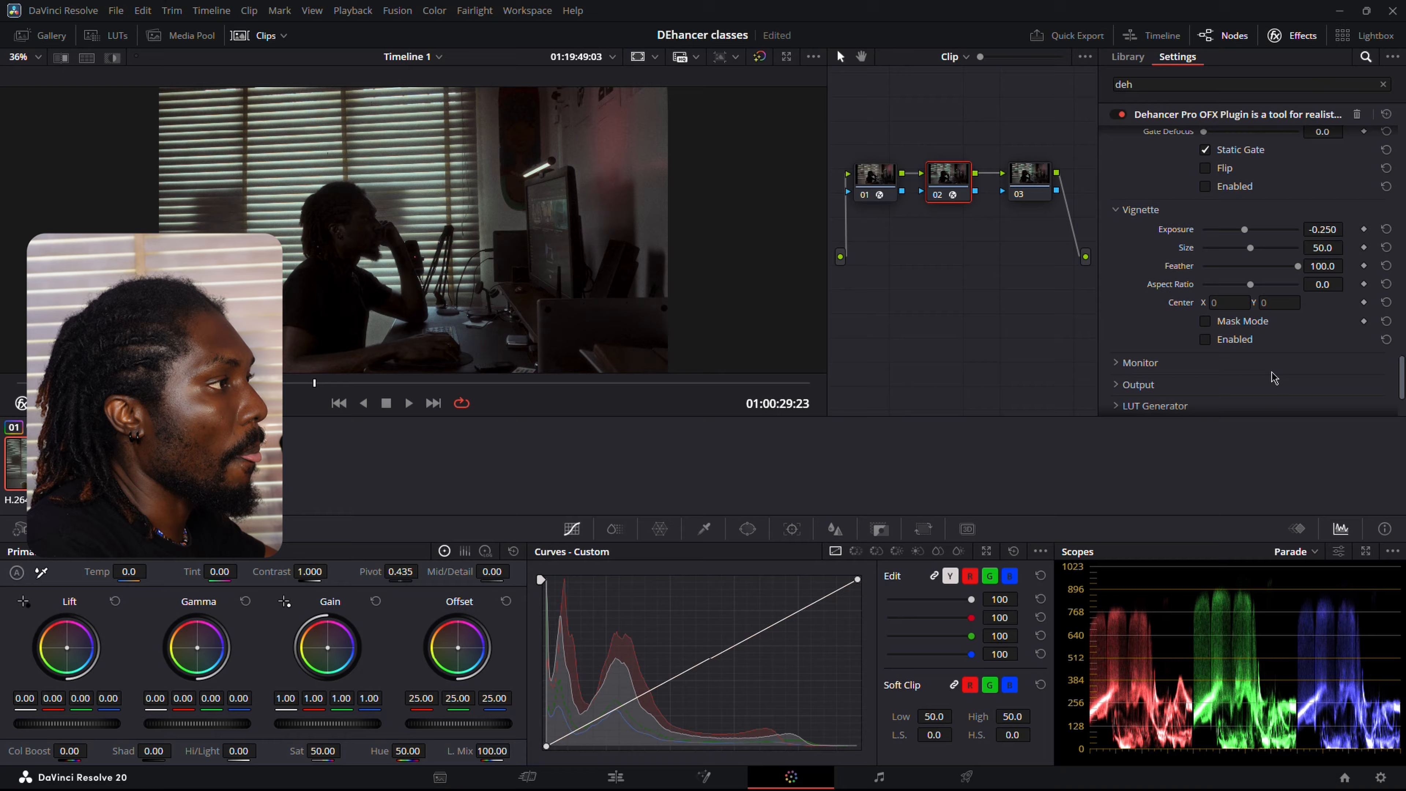
pyautogui.click(1205, 340)
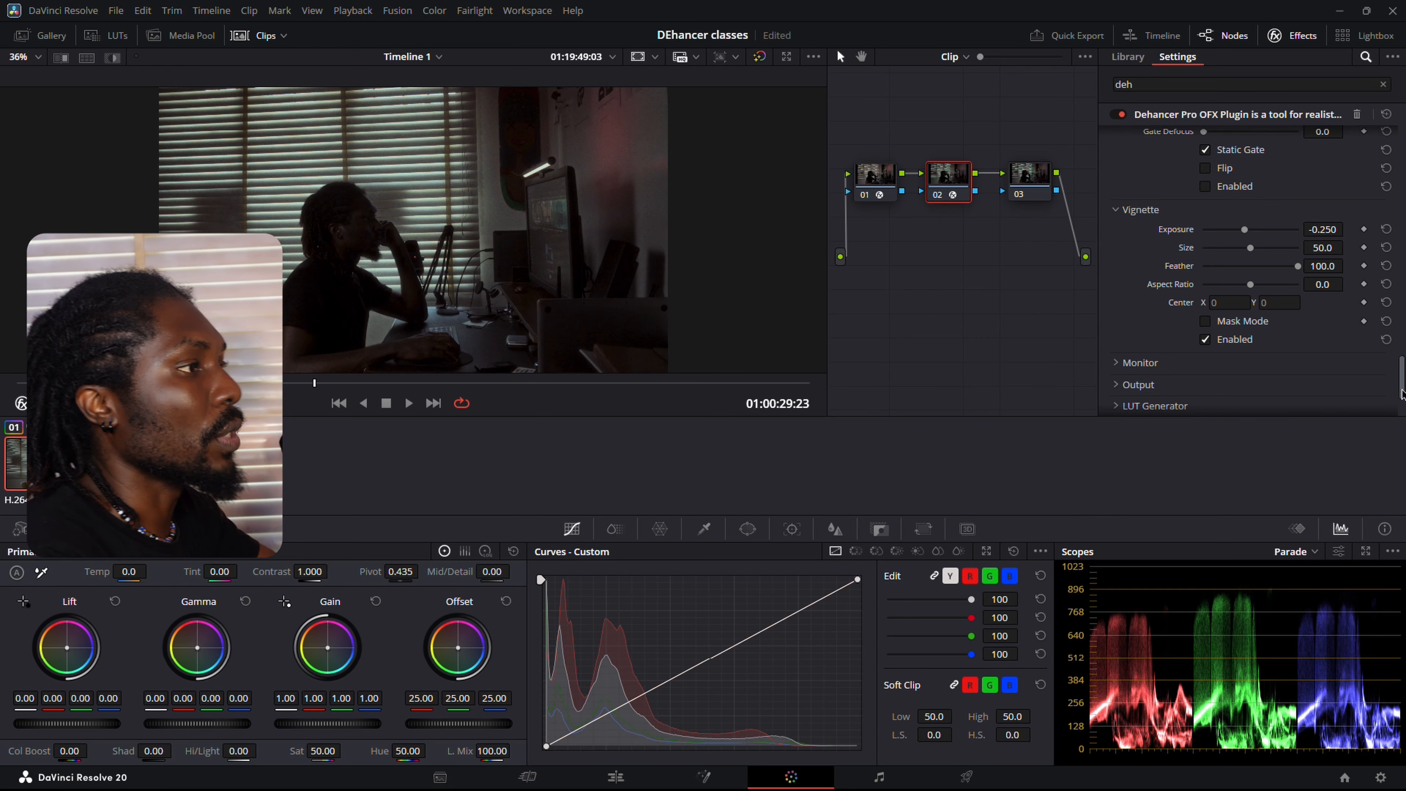
# - Preview the image in Dehancer's 16-zone False Color IRE monitor mode and turn the overlay off
pyautogui.click(1117, 363)
pyautogui.scroll(-3, 1157, 370)
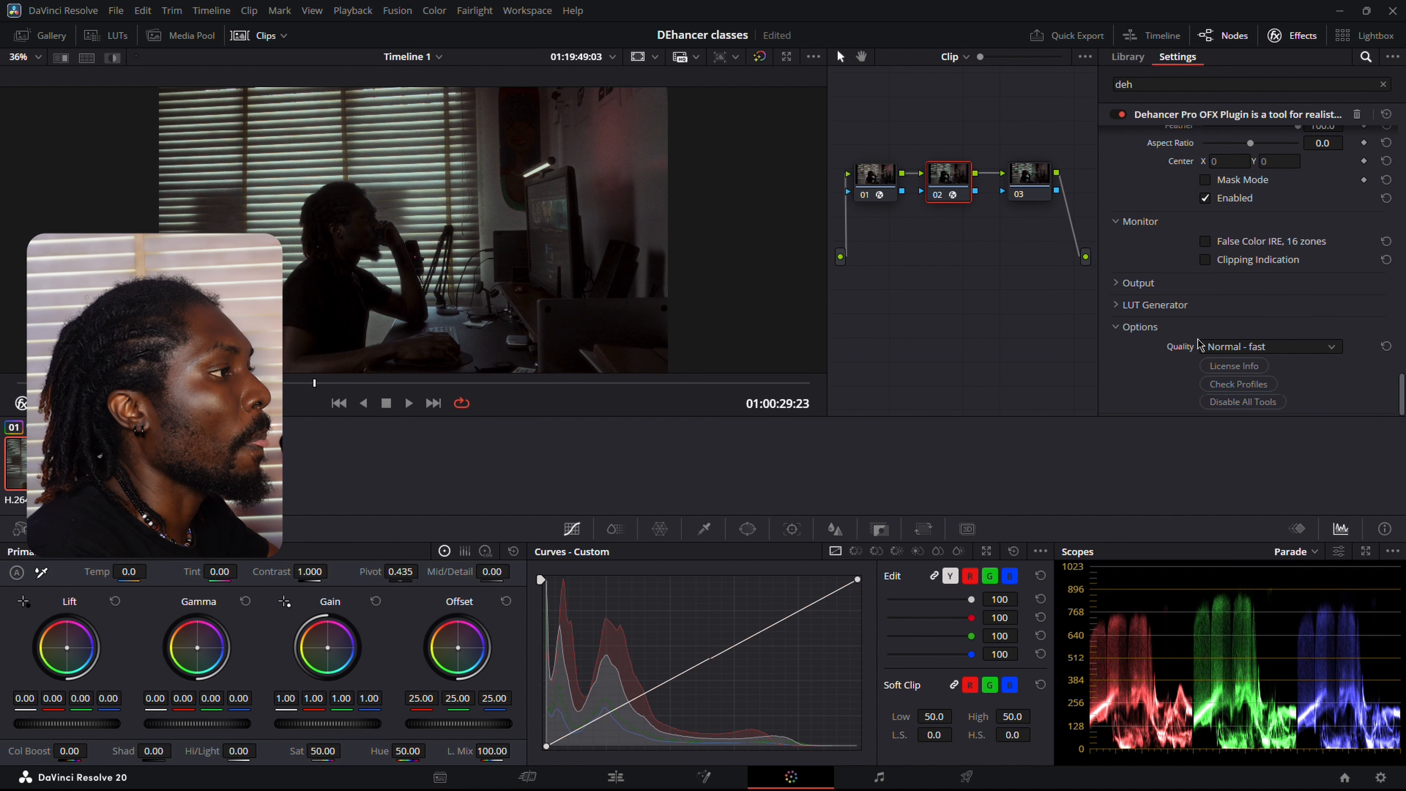
pyautogui.click(1204, 242)
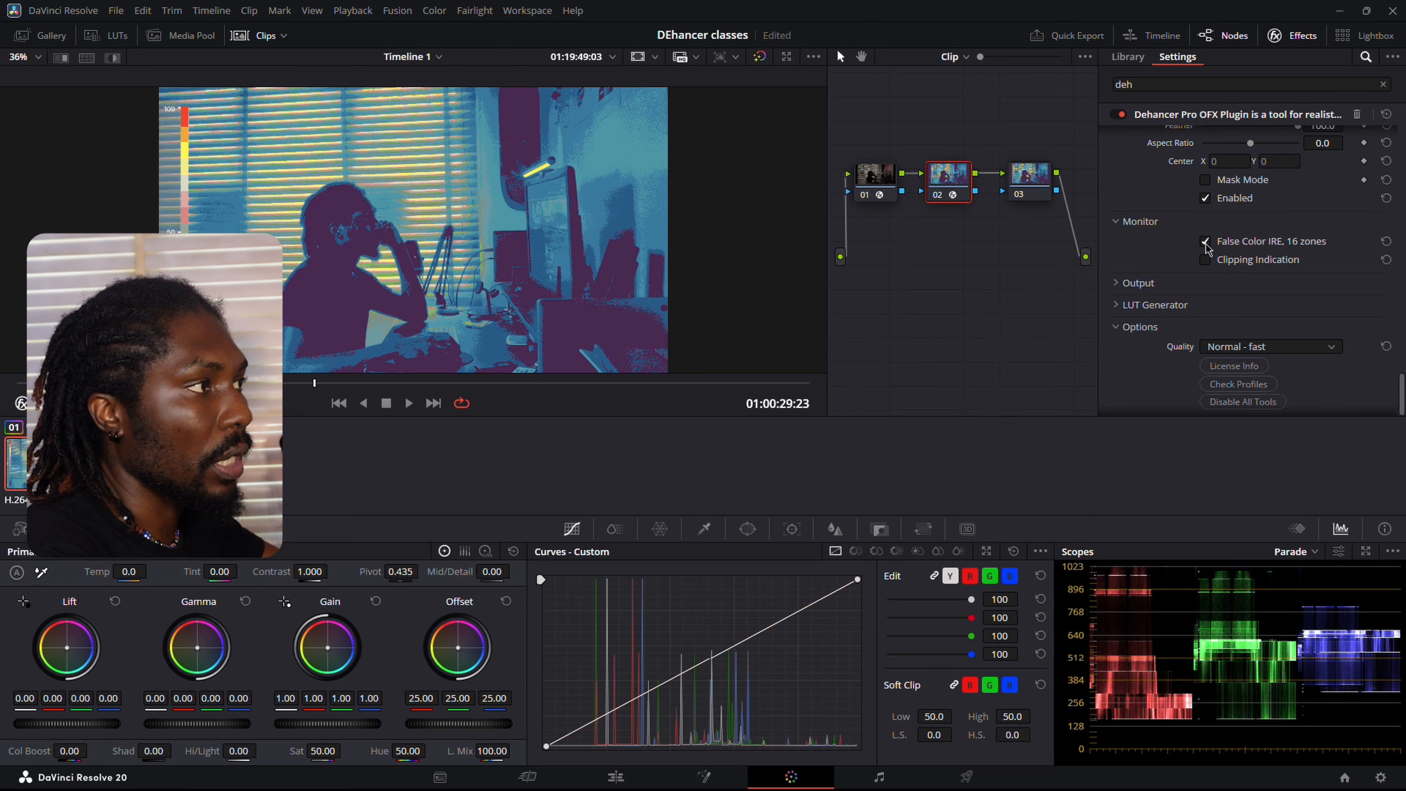
pyautogui.click(1205, 242)
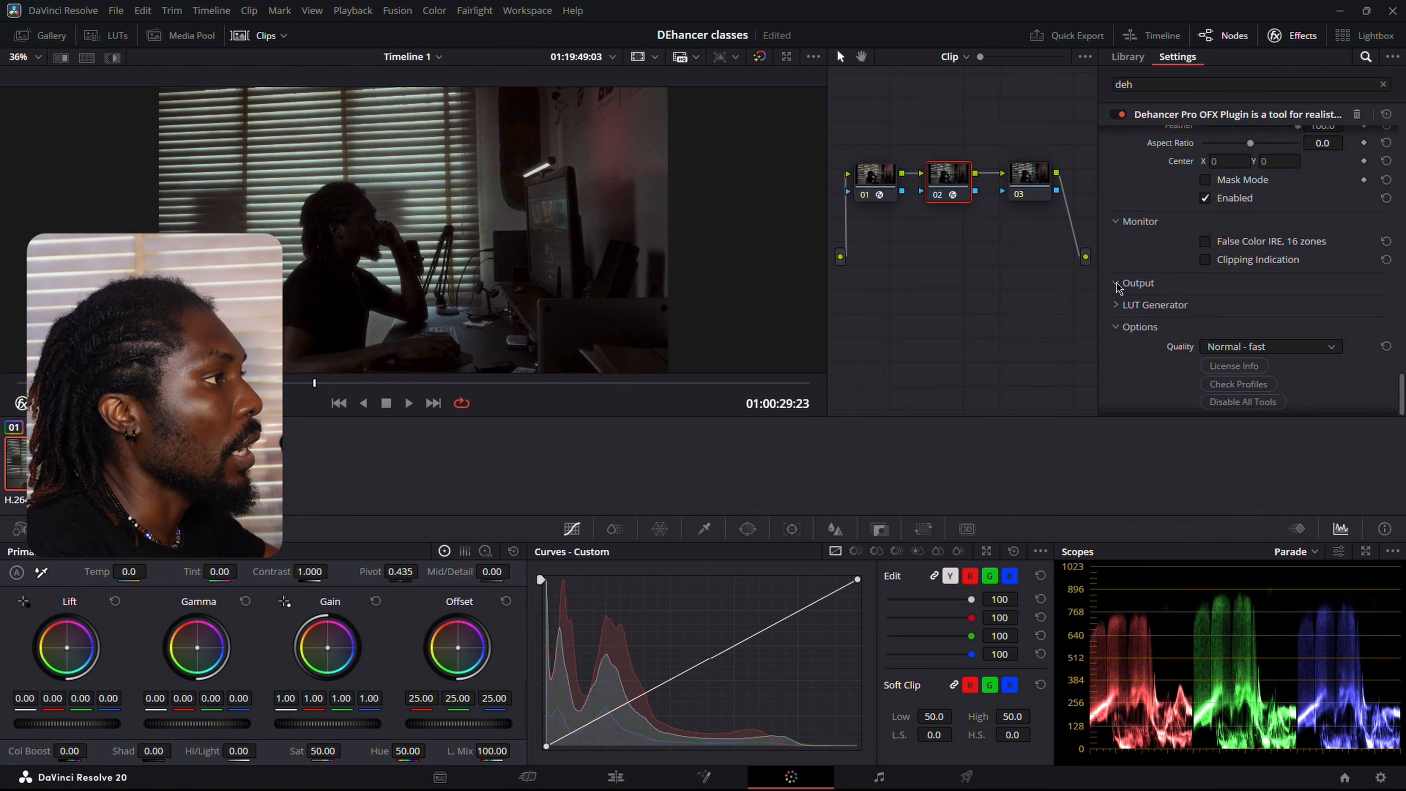
# - Test a reduced Output Total Impact, return it to 100, and open the LUT Generator settings for review
pyautogui.click(1117, 283)
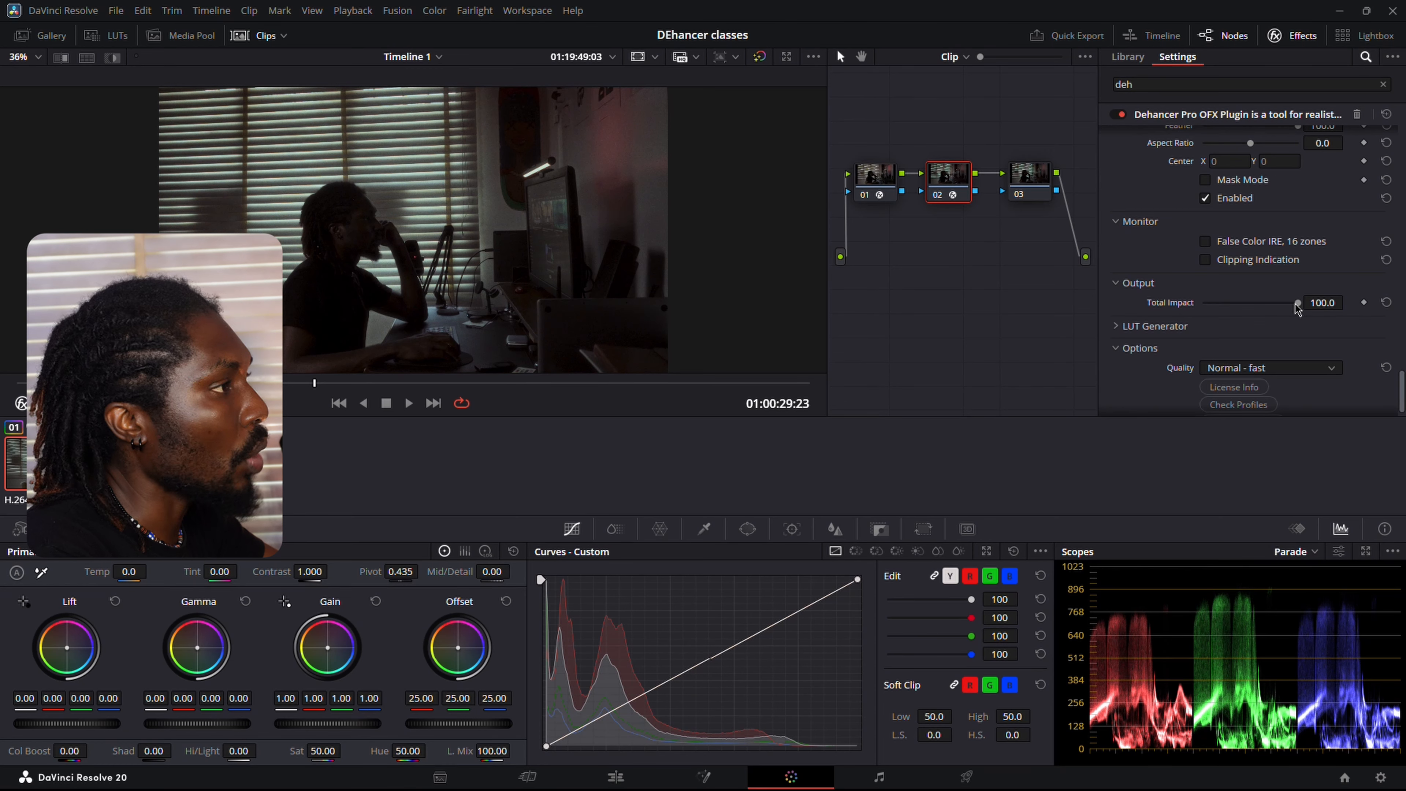
pyautogui.moveTo(1297, 305)
pyautogui.mouseDown()
pyautogui.moveTo(1244, 307)
pyautogui.moveTo(1304, 304)
pyautogui.mouseUp()
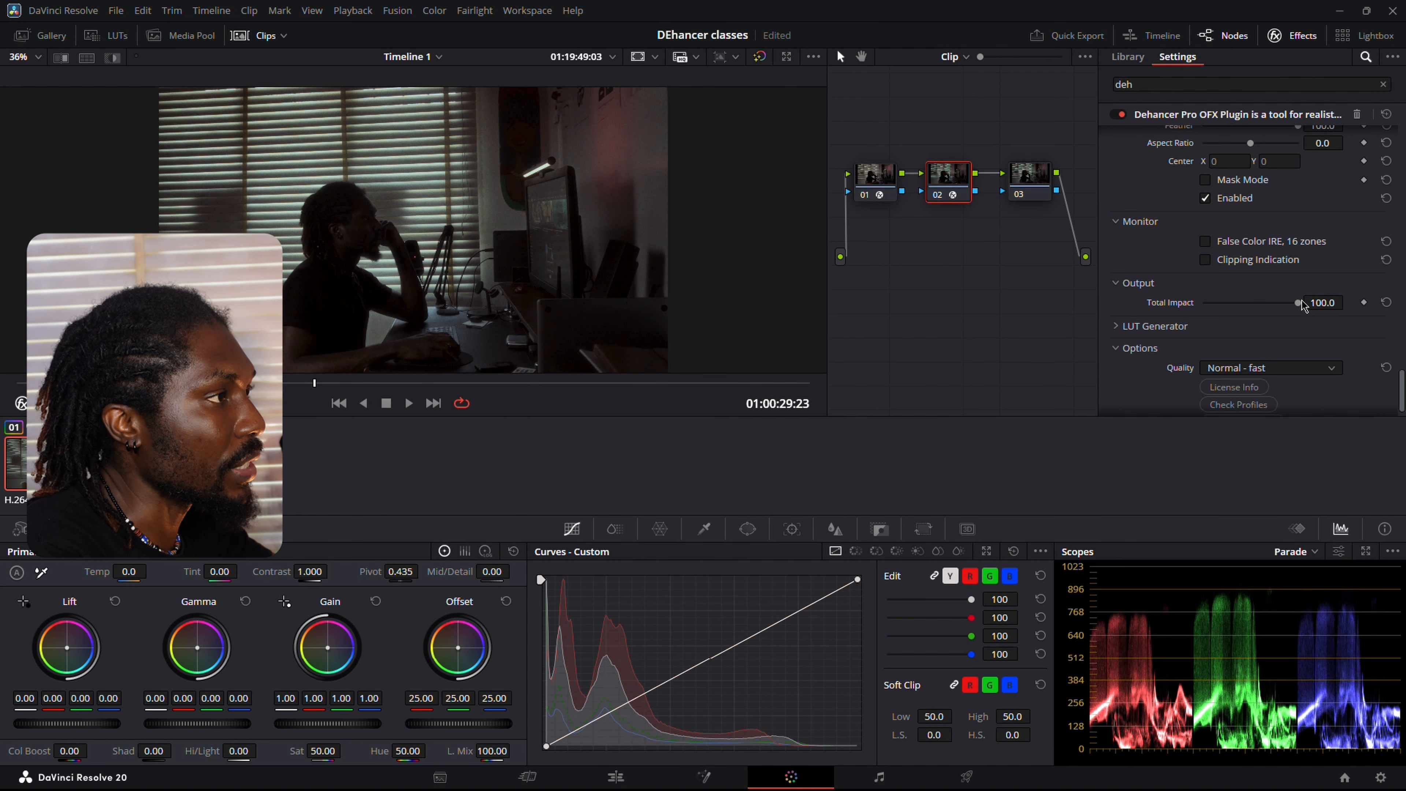
pyautogui.moveTo(1301, 303)
pyautogui.mouseDown()
pyautogui.moveTo(1269, 304)
pyautogui.moveTo(1298, 303)
pyautogui.mouseUp()
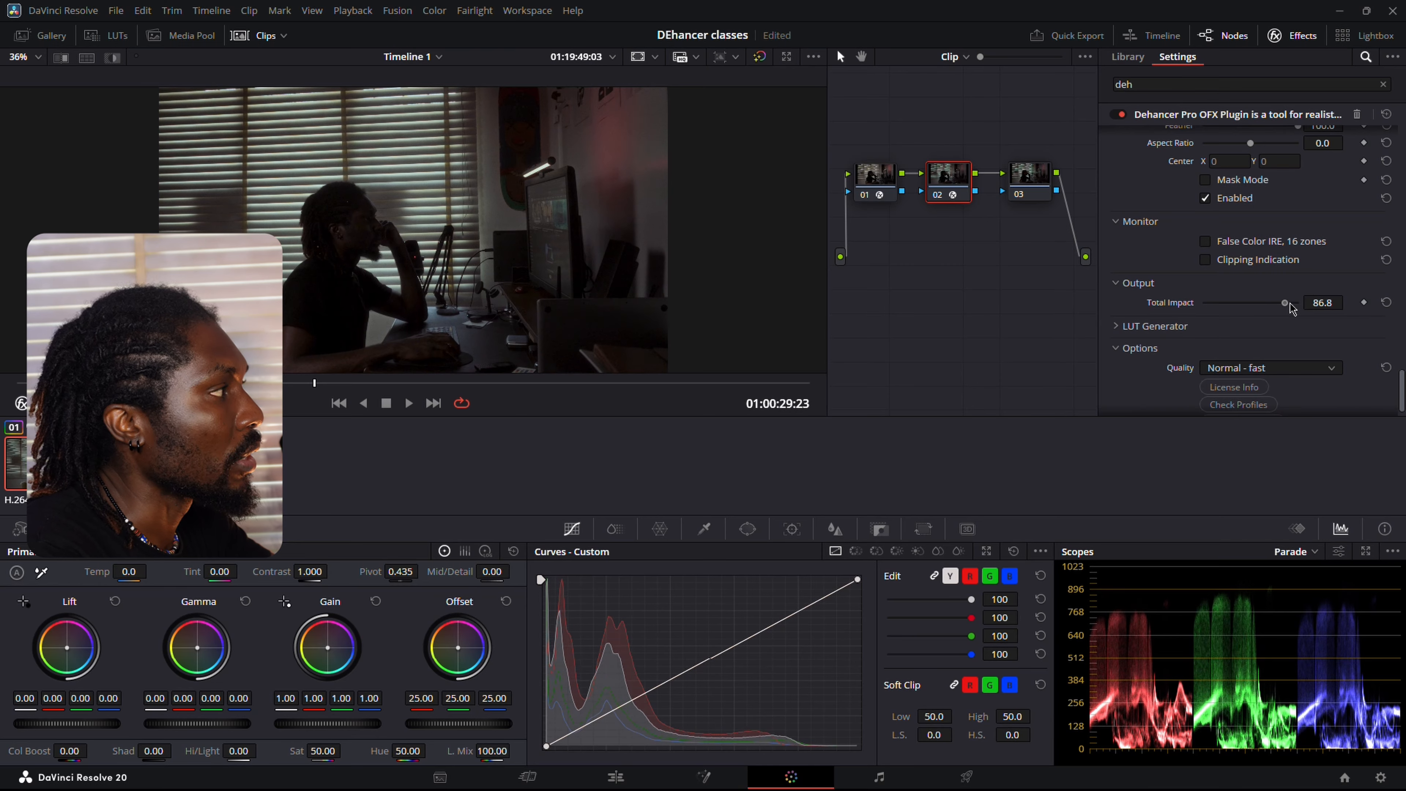
pyautogui.click(1116, 283)
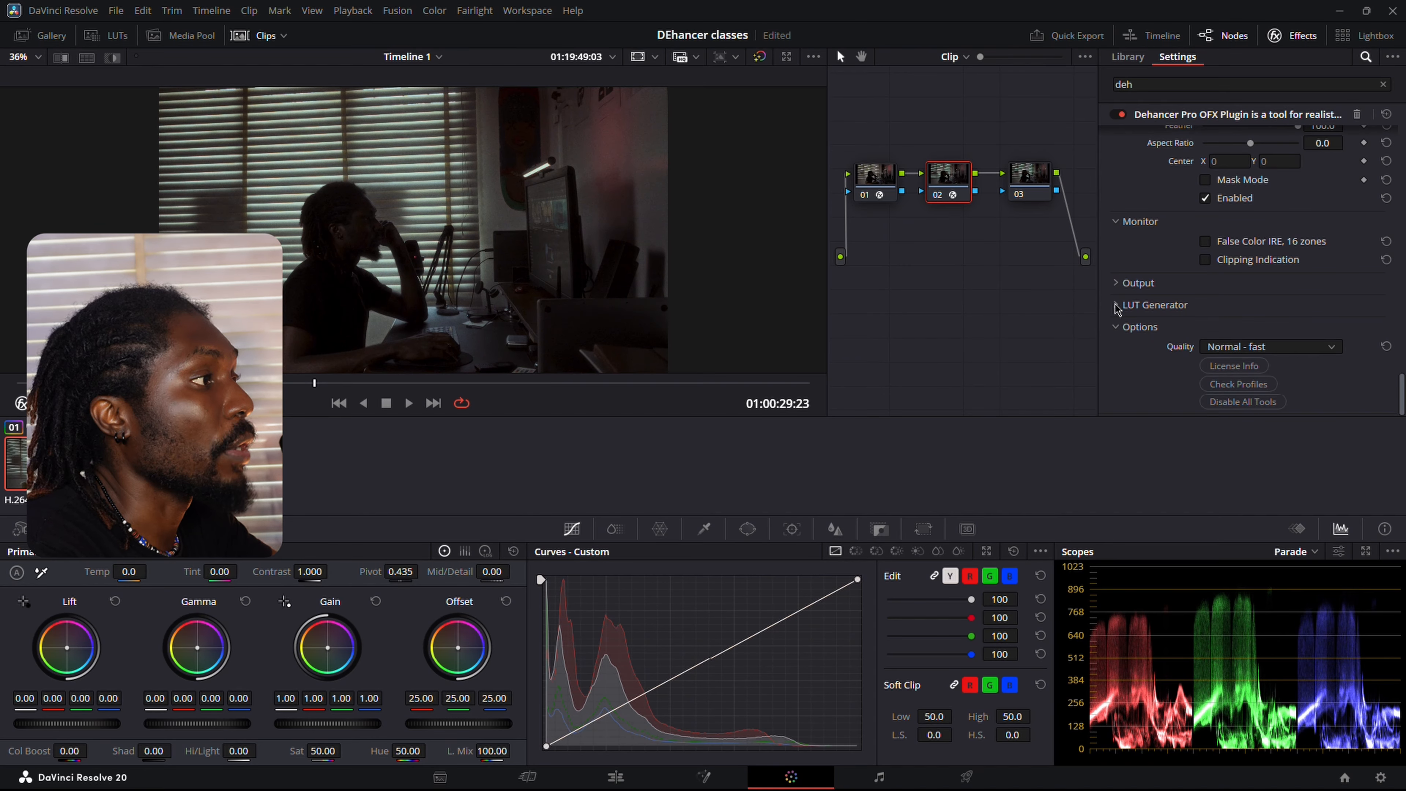
pyautogui.click(1116, 306)
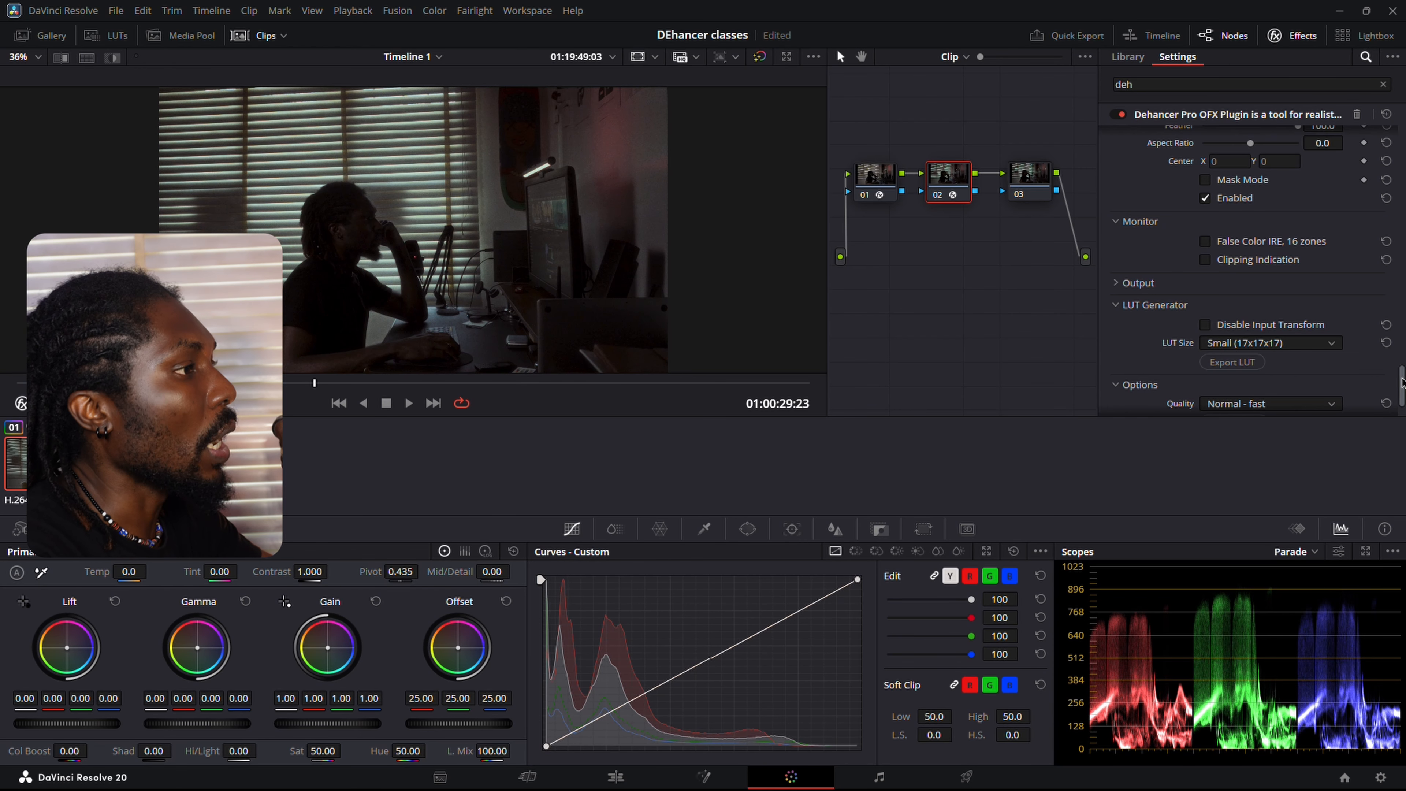
pyautogui.moveTo(1401, 382); pyautogui.dragTo(1401, 397)
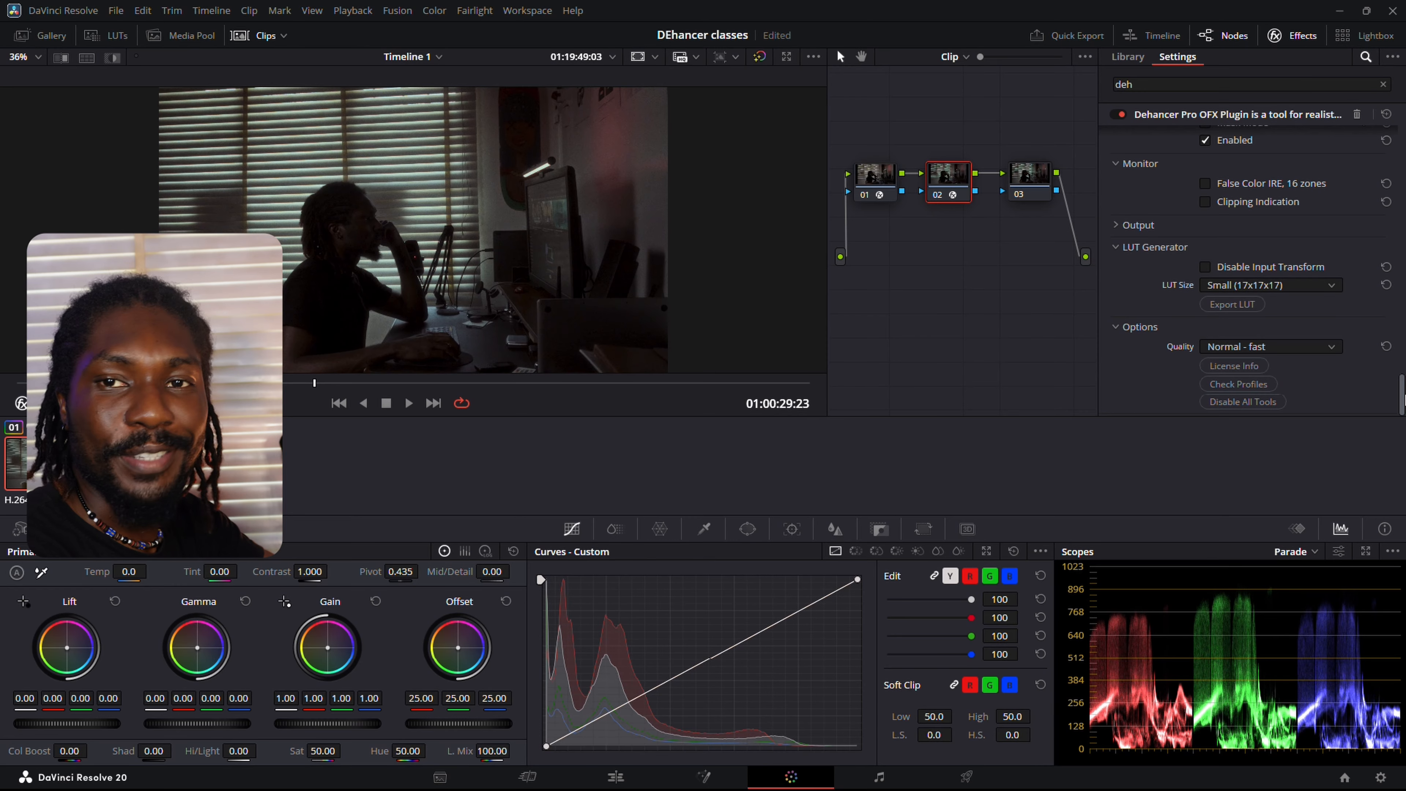
# - Set the Print profile to Kodak Endura Glossy Paper with Exposure 1.000, Color Density 47.3 and Saturation 94.6
pyautogui.moveTo(1401, 397); pyautogui.dragTo(1403, 336)
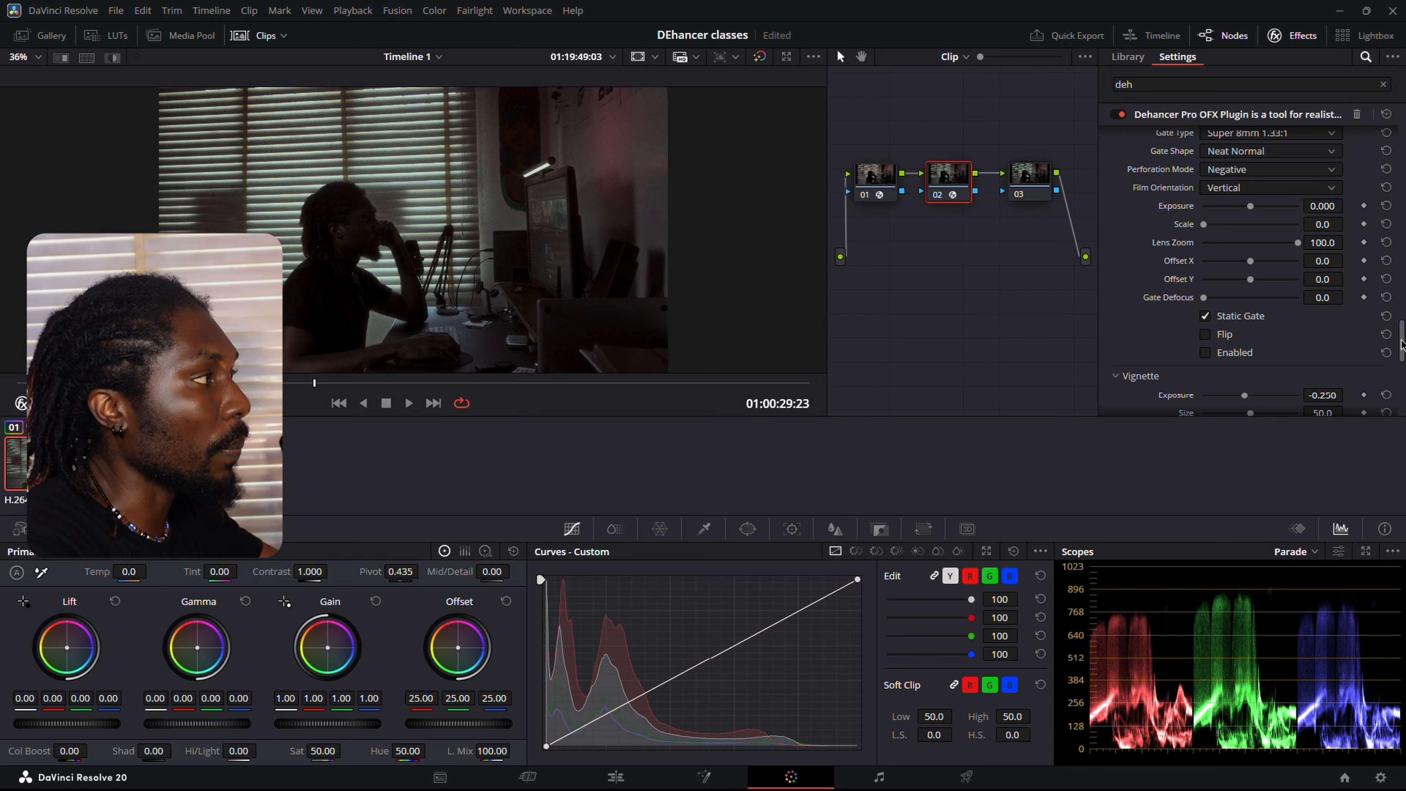
pyautogui.moveTo(1402, 344); pyautogui.dragTo(1397, 199)
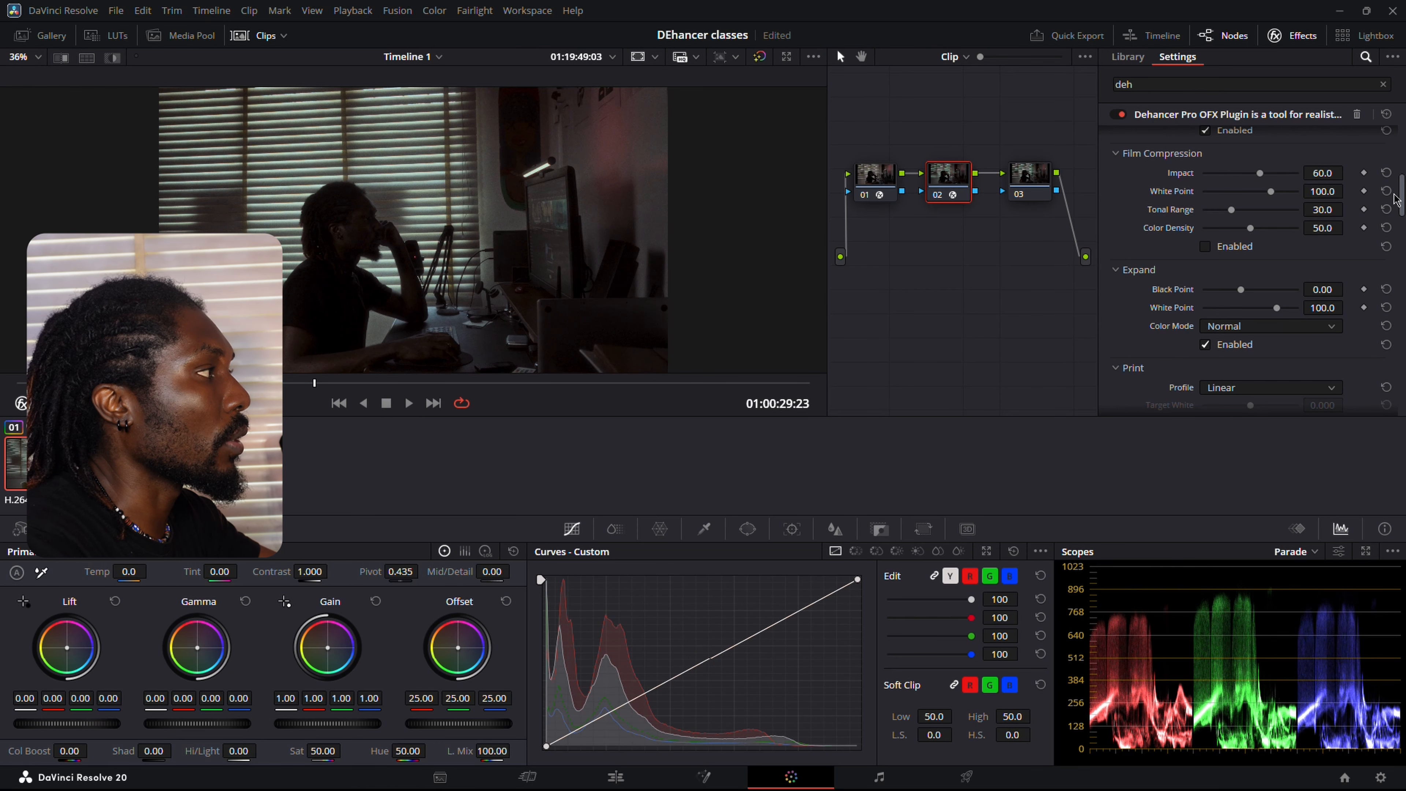
pyautogui.moveTo(1396, 199)
pyautogui.mouseDown()
pyautogui.moveTo(1400, 247)
pyautogui.moveTo(1401, 214)
pyautogui.mouseUp()
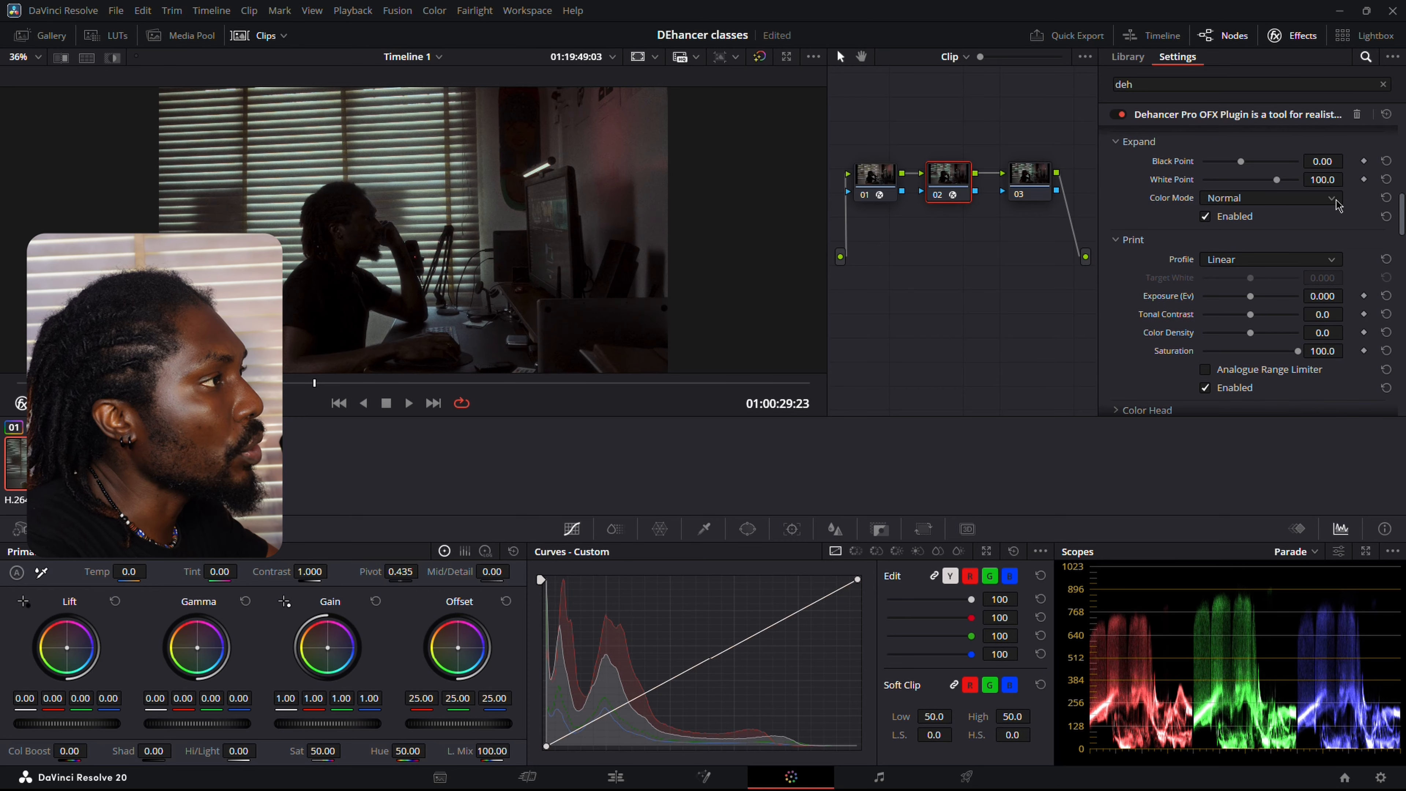
pyautogui.click(1327, 264)
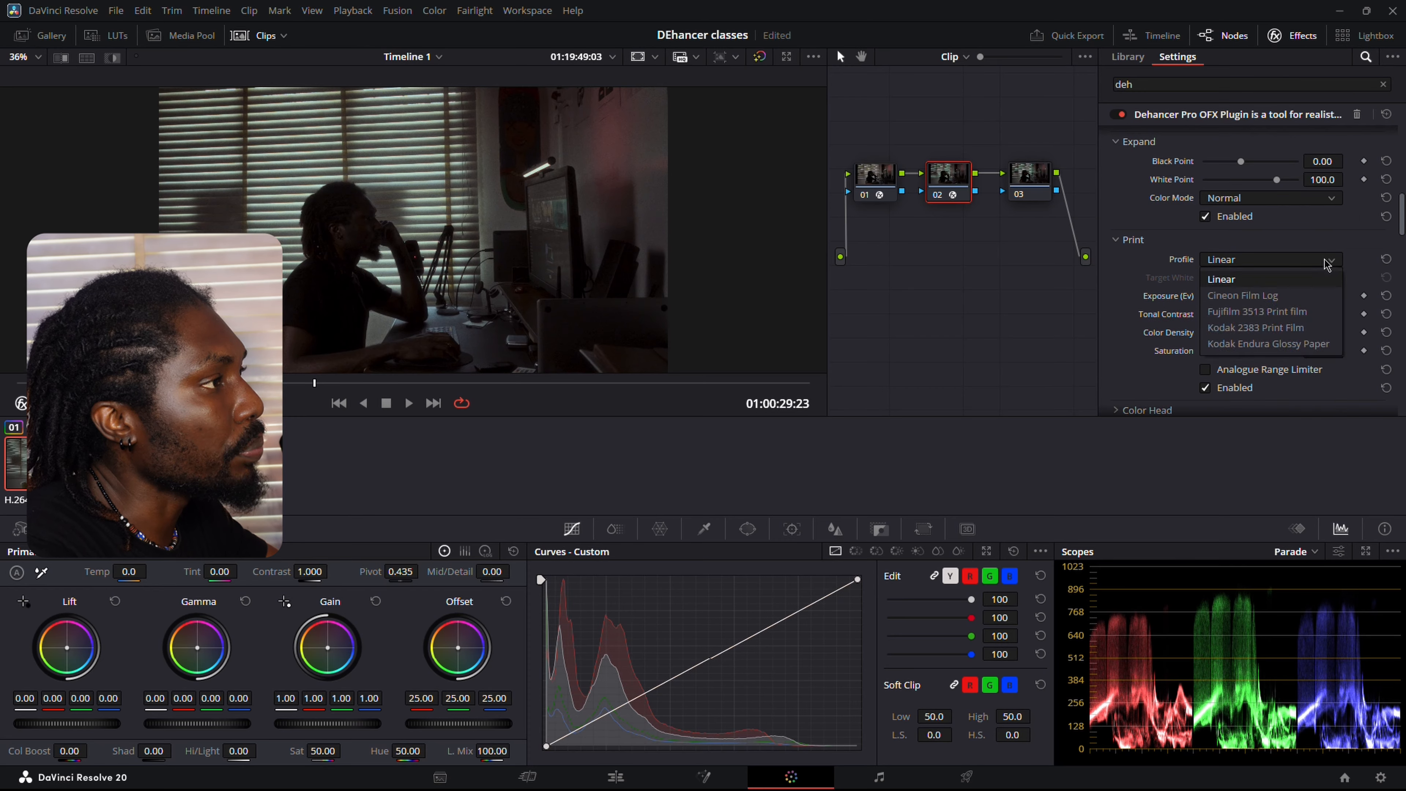
pyautogui.click(1299, 343)
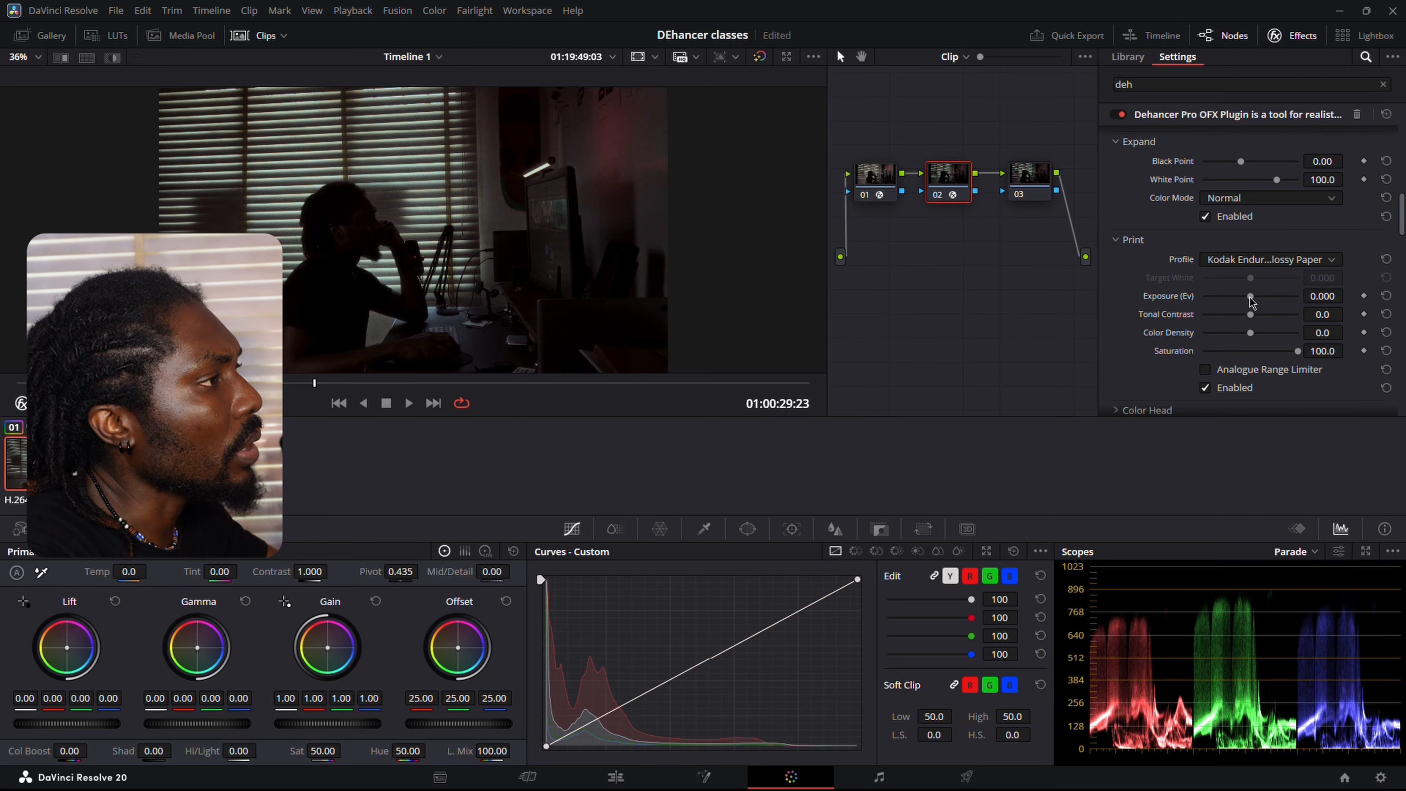
pyautogui.moveTo(1249, 297); pyautogui.dragTo(1296, 353)
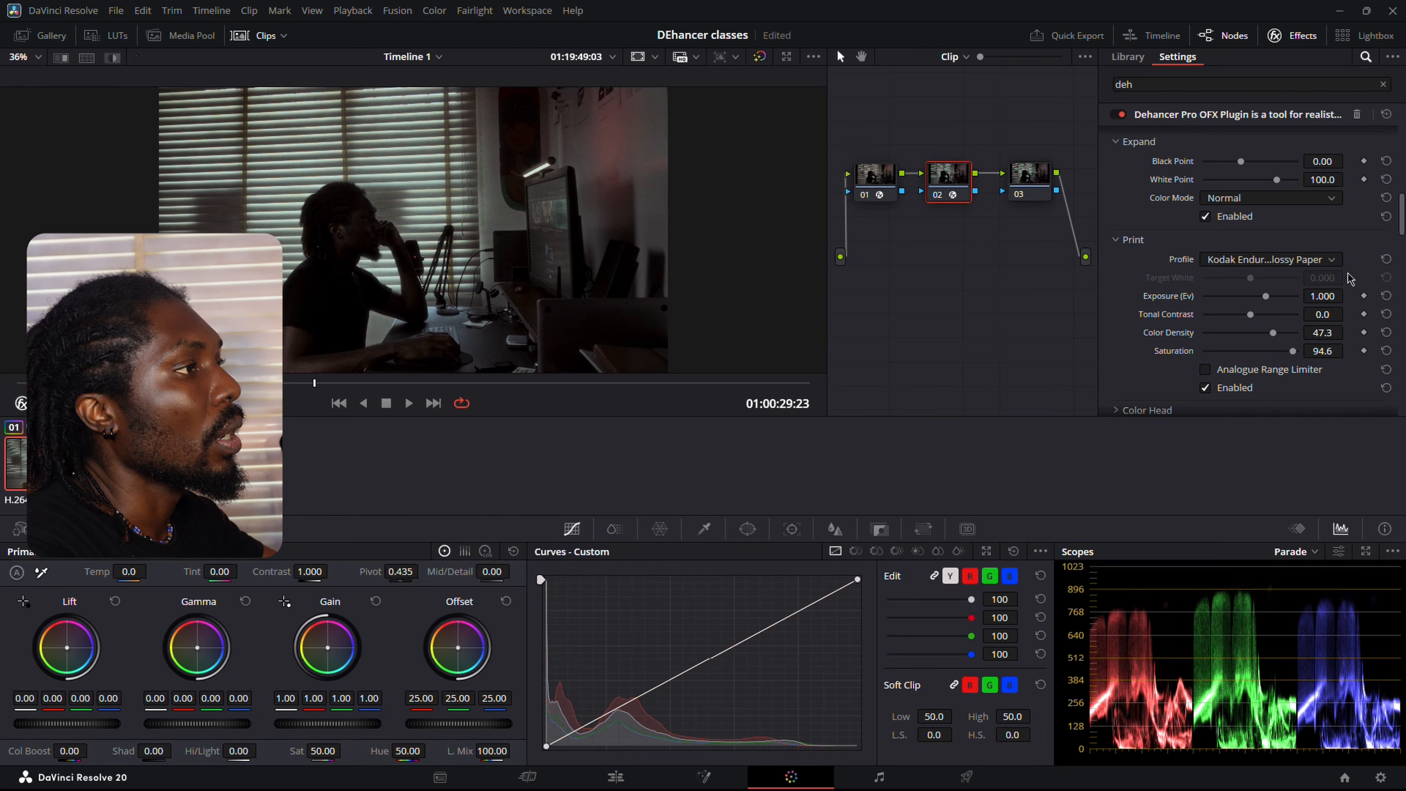
# - Lift the shadows by setting the Expand Black Point to -5.27
pyautogui.scroll(3, 1350, 265)
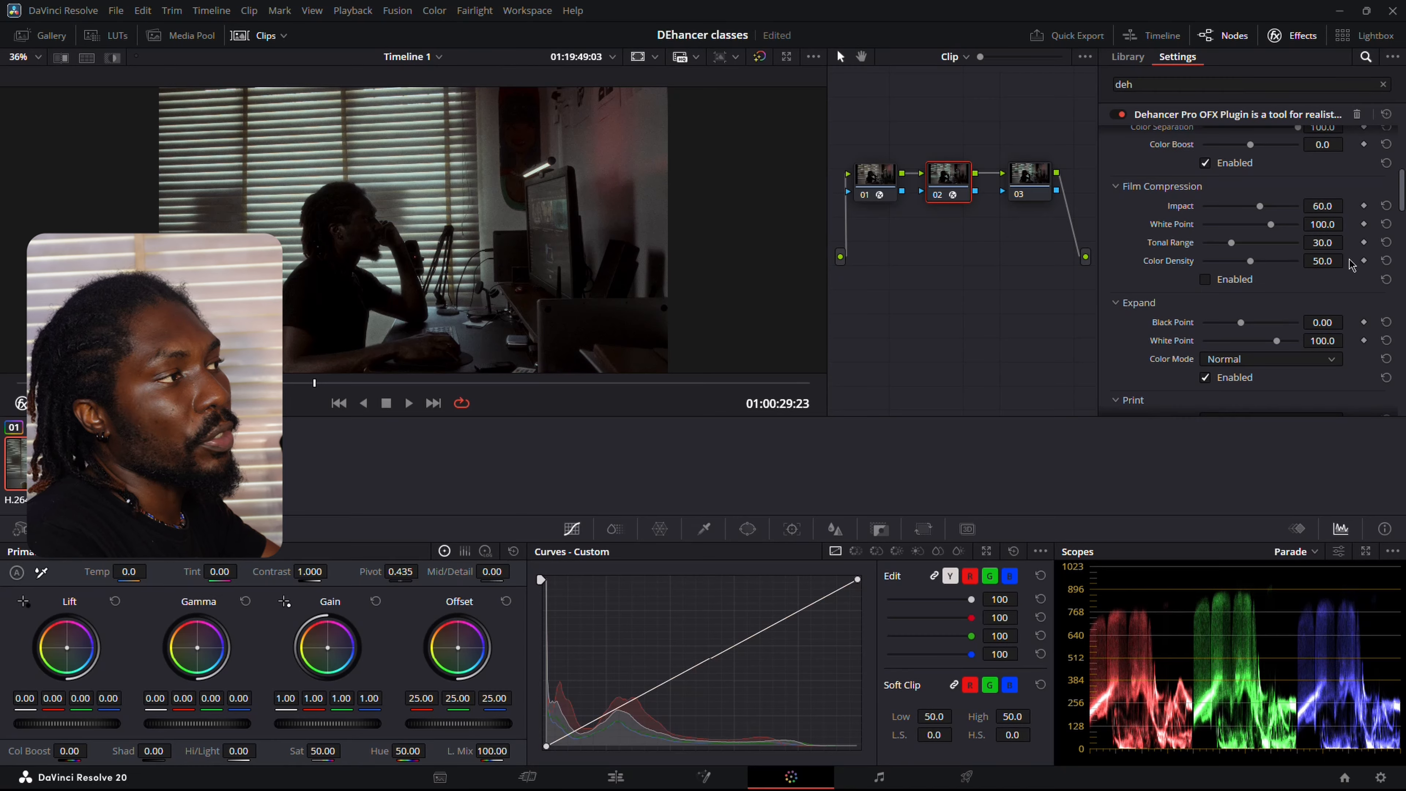
pyautogui.moveTo(1241, 322); pyautogui.dragTo(1231, 323)
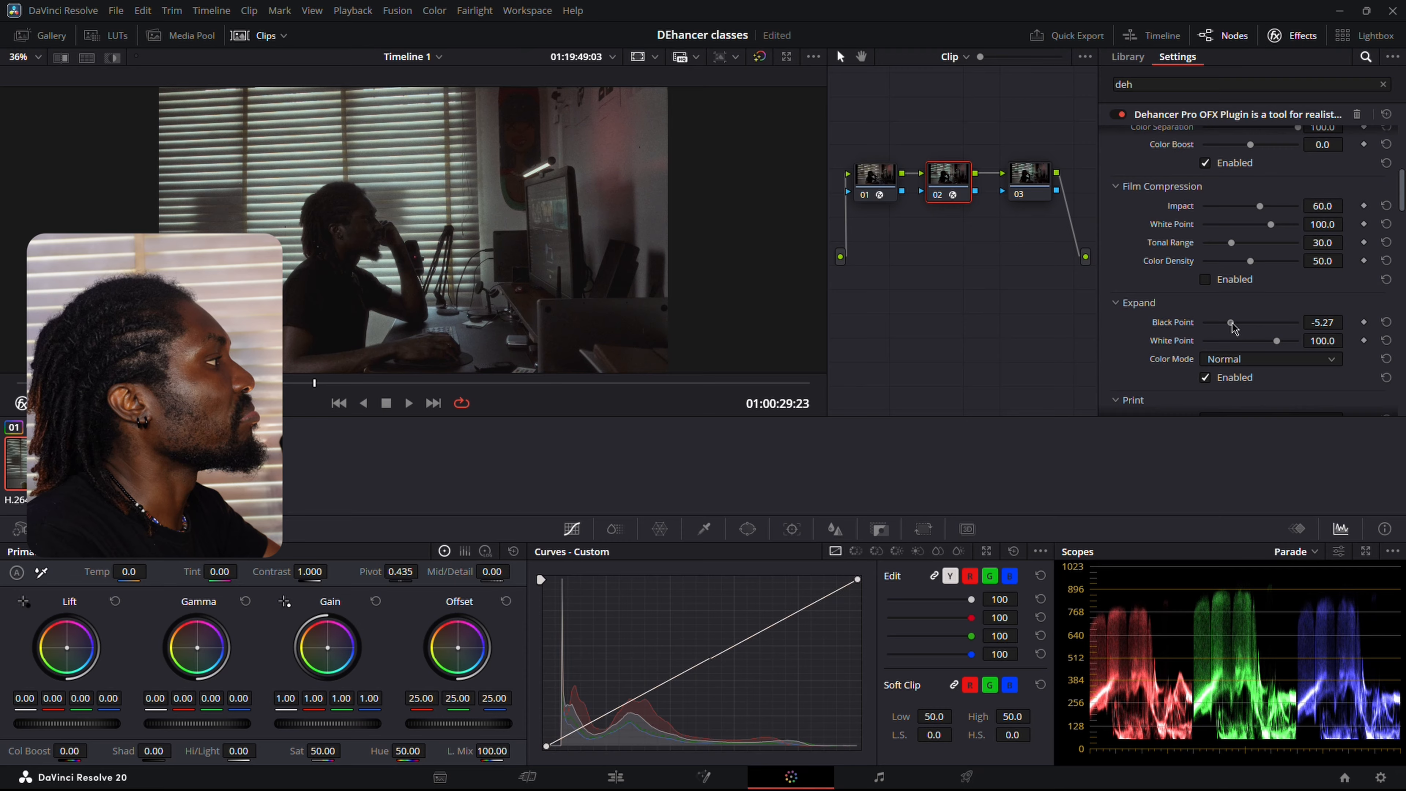